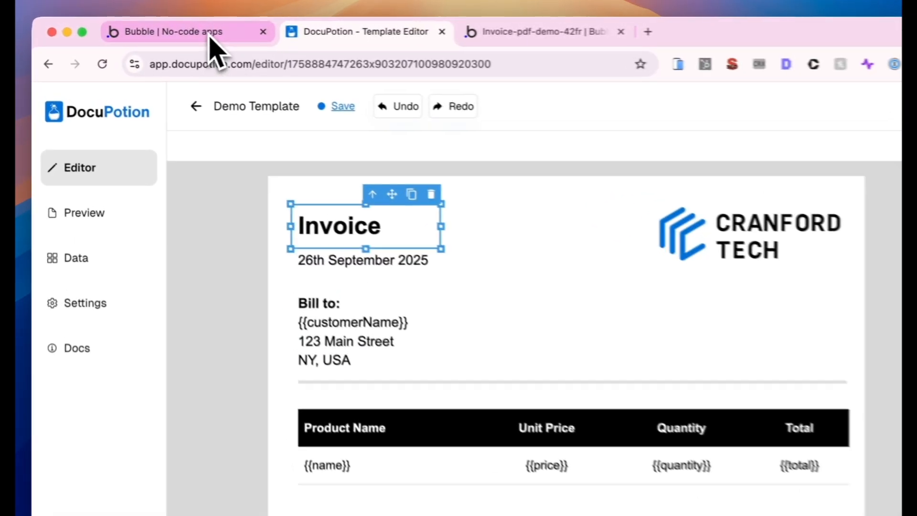
Generate an invoice in the Bubble demo's Invoice Generator page and open the downloaded Demo Invoice.pdf.
click(172, 30)
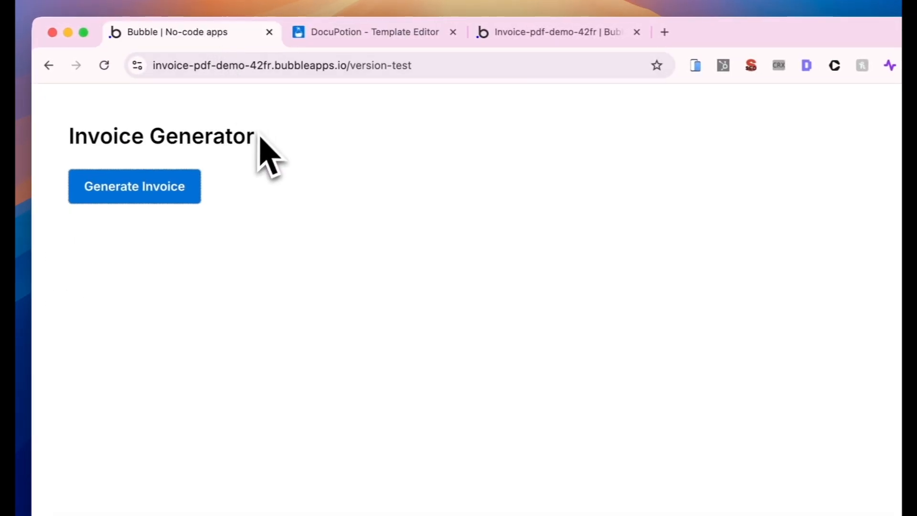
click(182, 184)
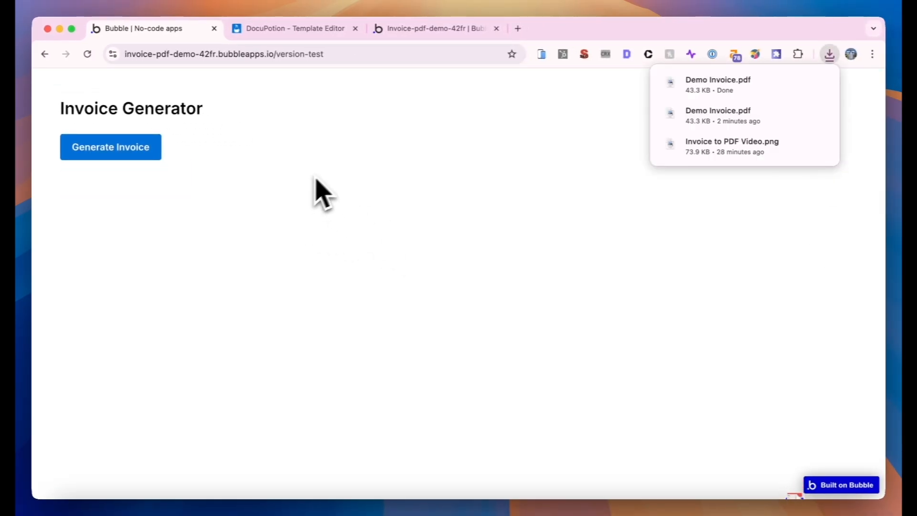
click(717, 85)
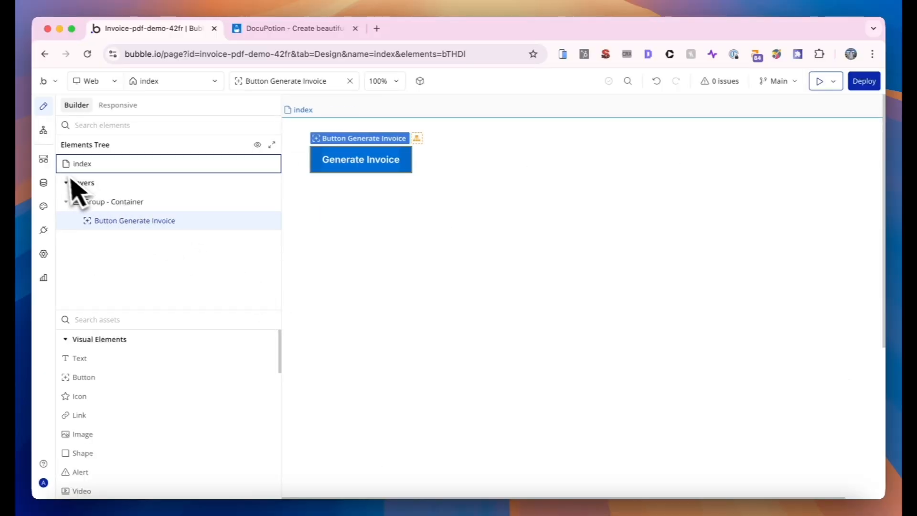
Examine the fields of the Invoice and Invoice Item data types and the stored entries for both types in the Bubble app.
click(44, 183)
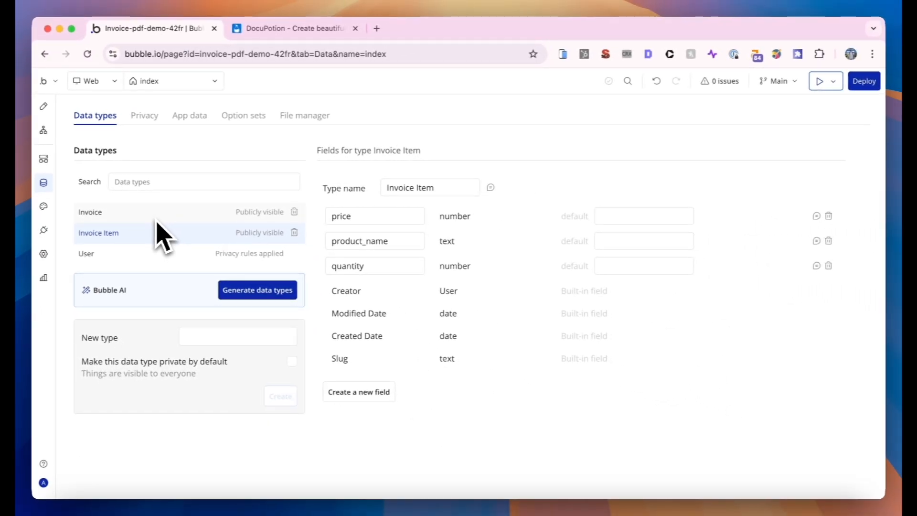
click(157, 217)
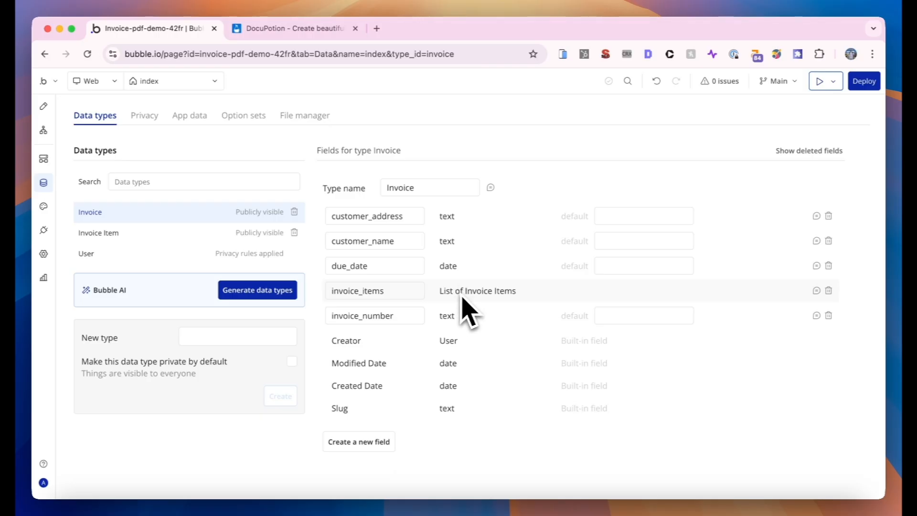
click(129, 234)
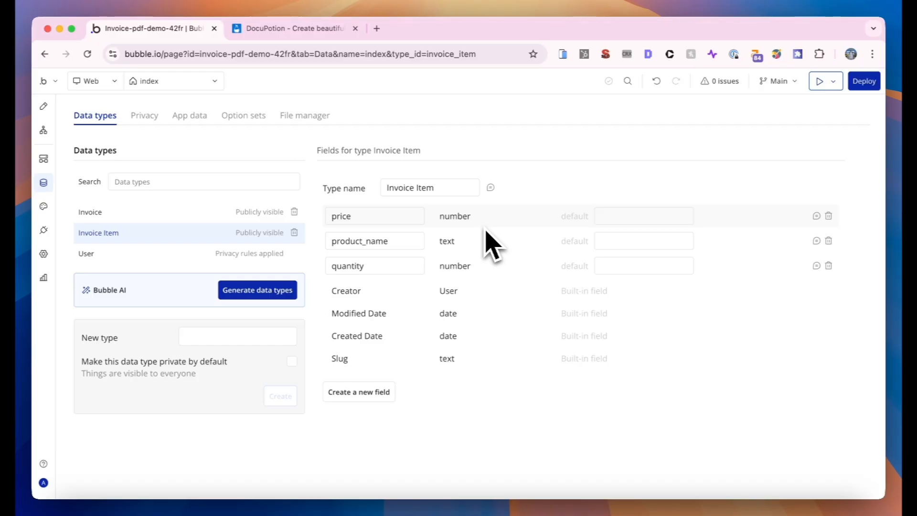
click(152, 210)
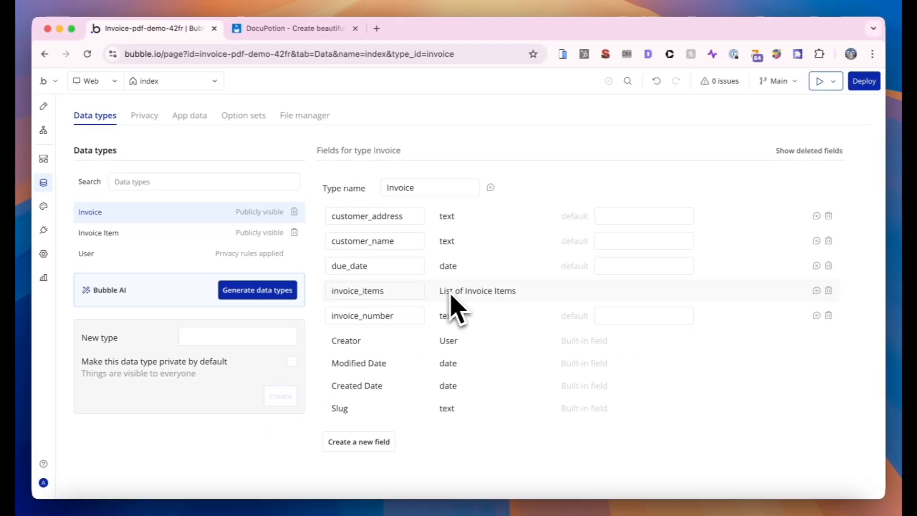
click(189, 115)
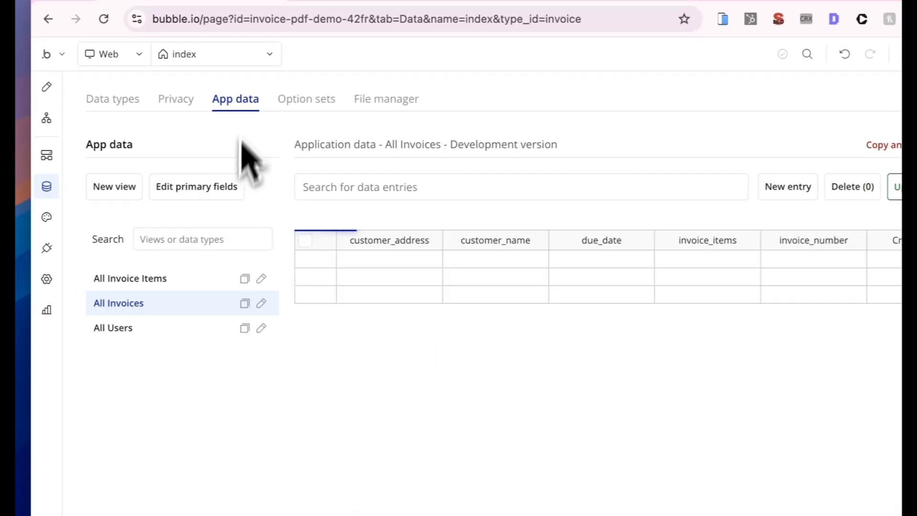
click(168, 281)
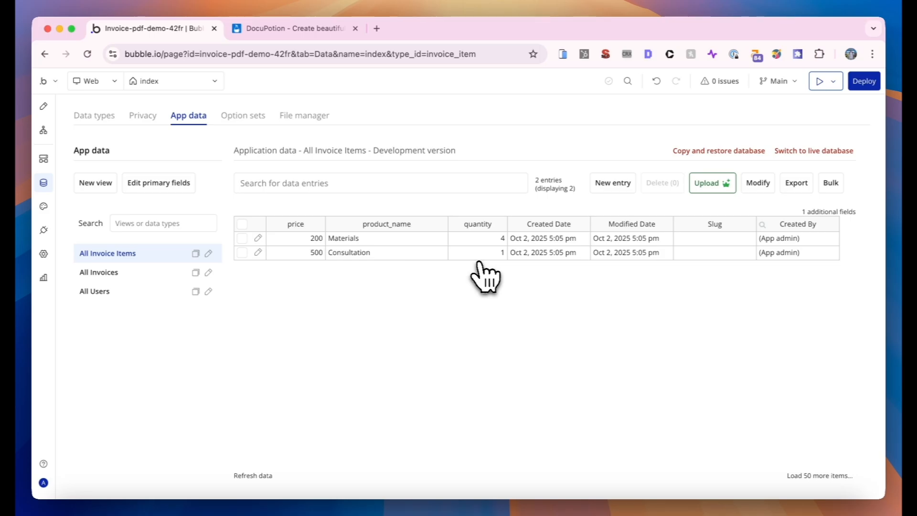
Register or sign in to DocuPotion and open the plugin installation section of its Bubble quickstart guide on creating a PDF from a template.
click(297, 31)
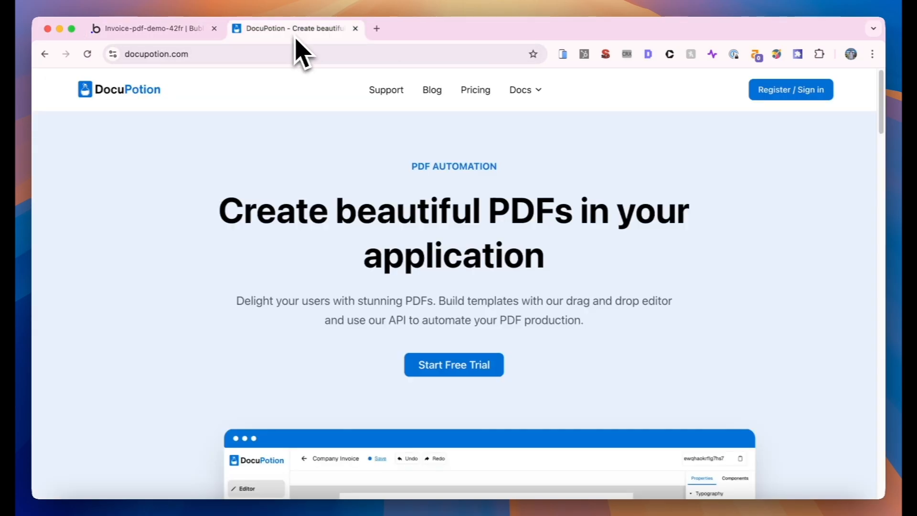
click(788, 93)
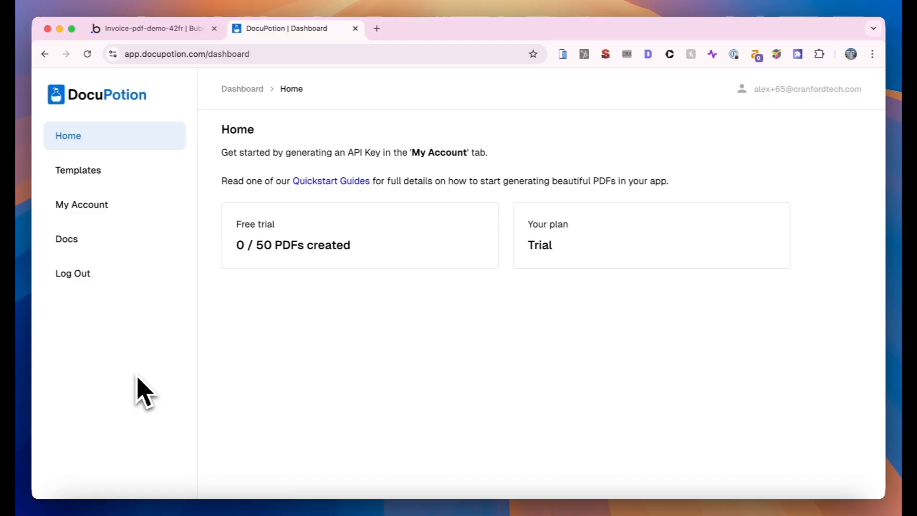
click(337, 181)
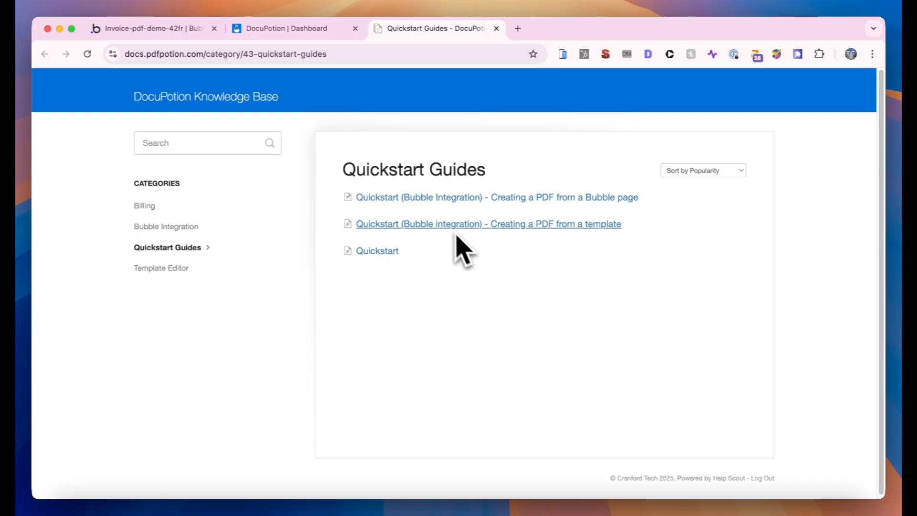
click(428, 226)
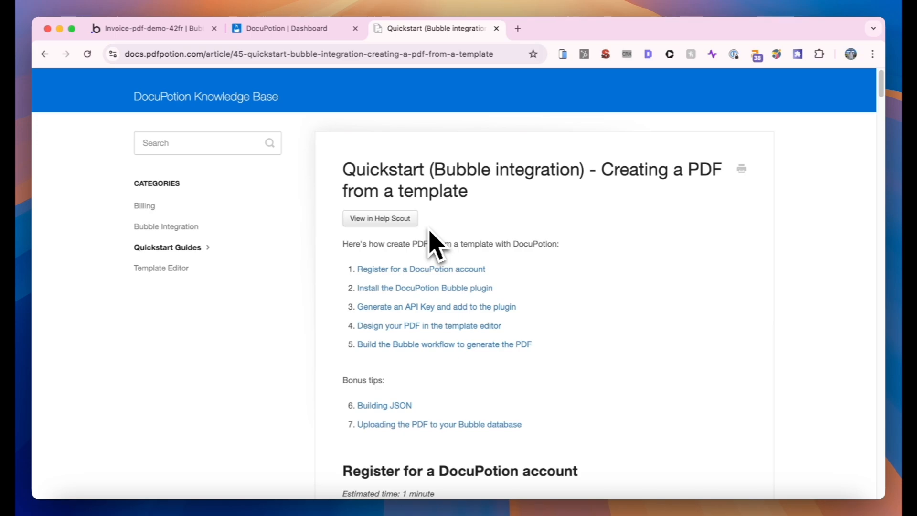
click(403, 289)
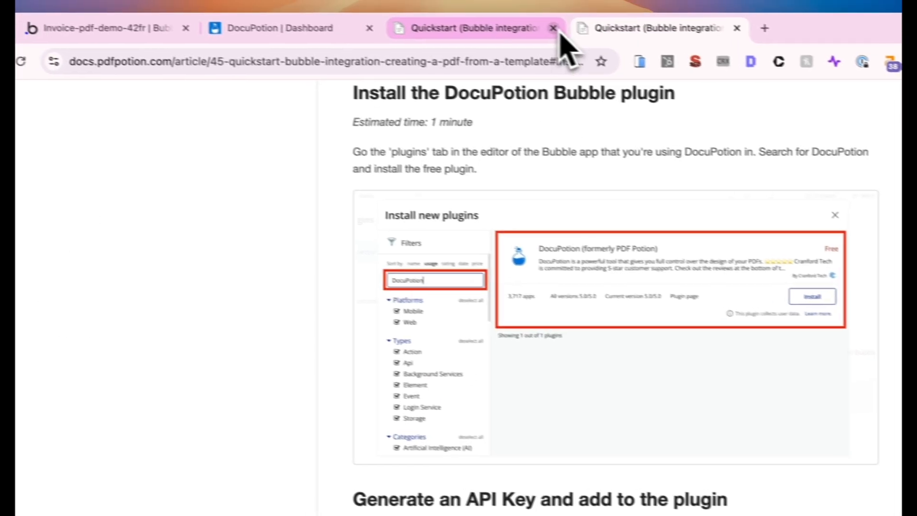
click(553, 28)
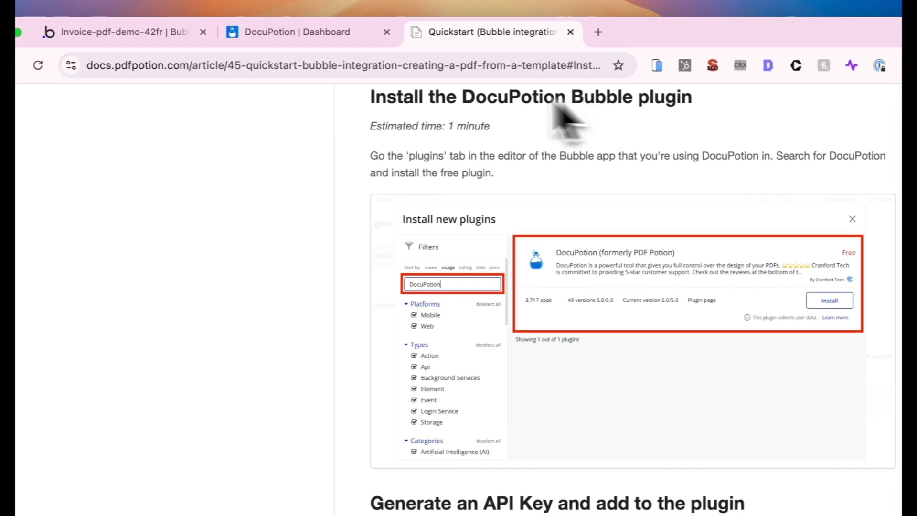
Search for Docupotion in the Bubble app's plugin library and install the DocuPotion (formerly PDF Potion) plugin.
click(194, 33)
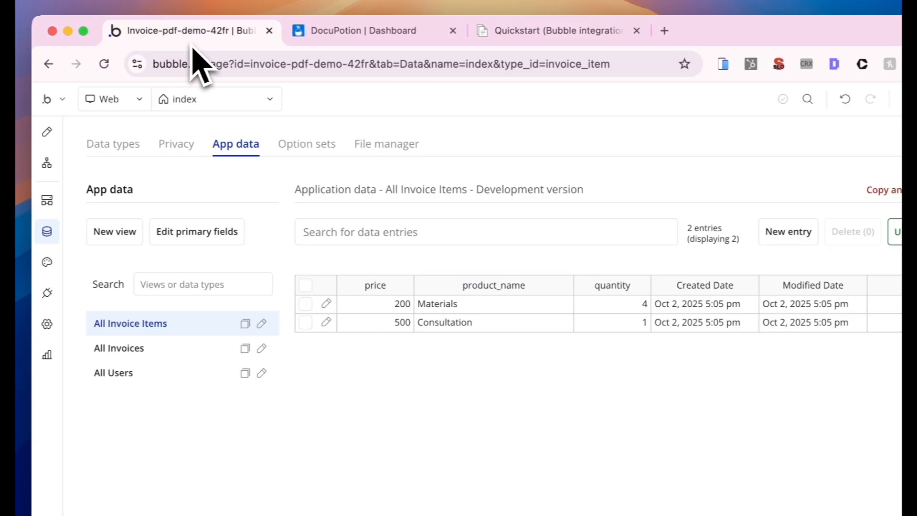
click(48, 292)
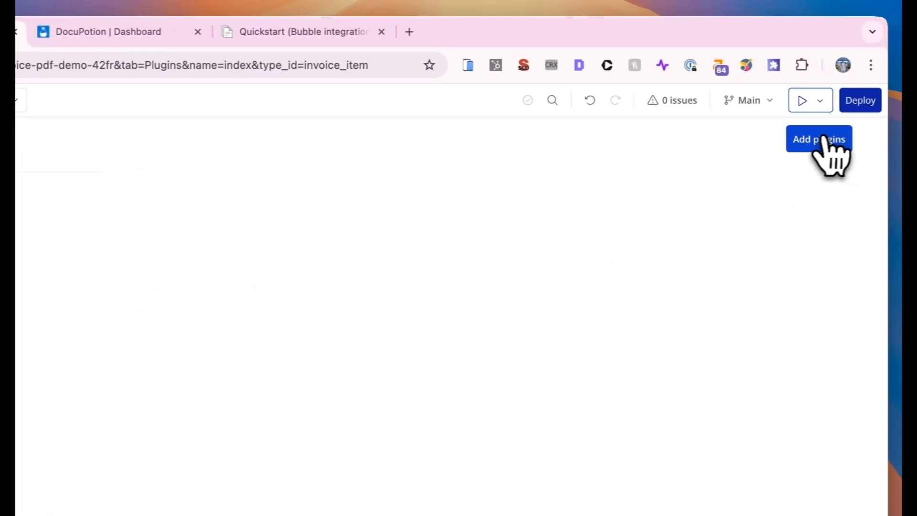
click(816, 138)
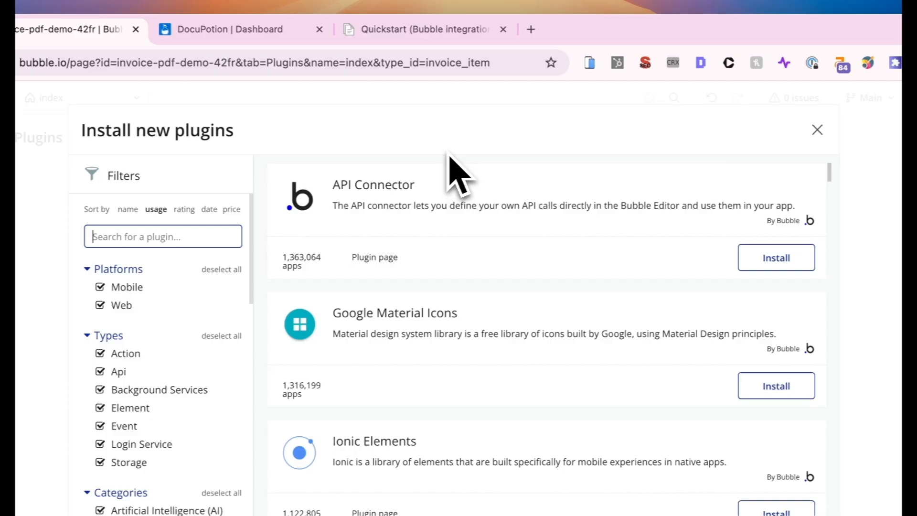
text(Docupotion)
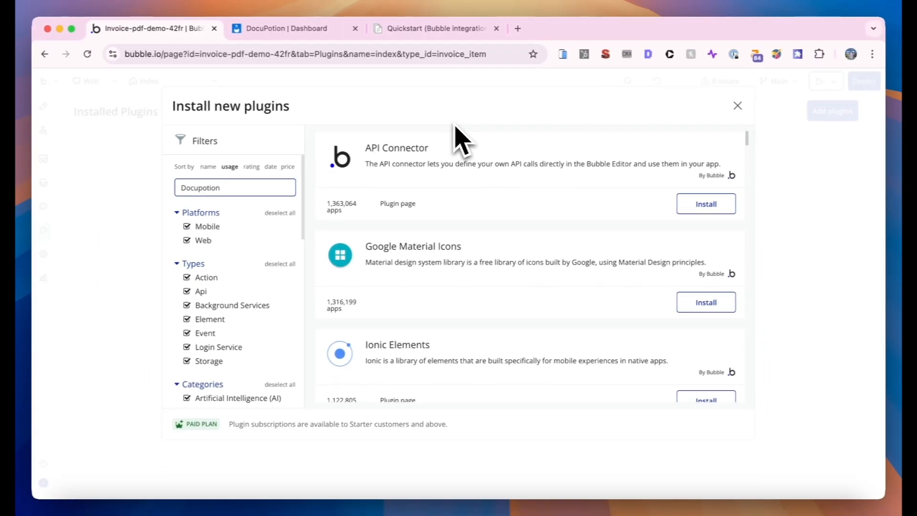
click(690, 213)
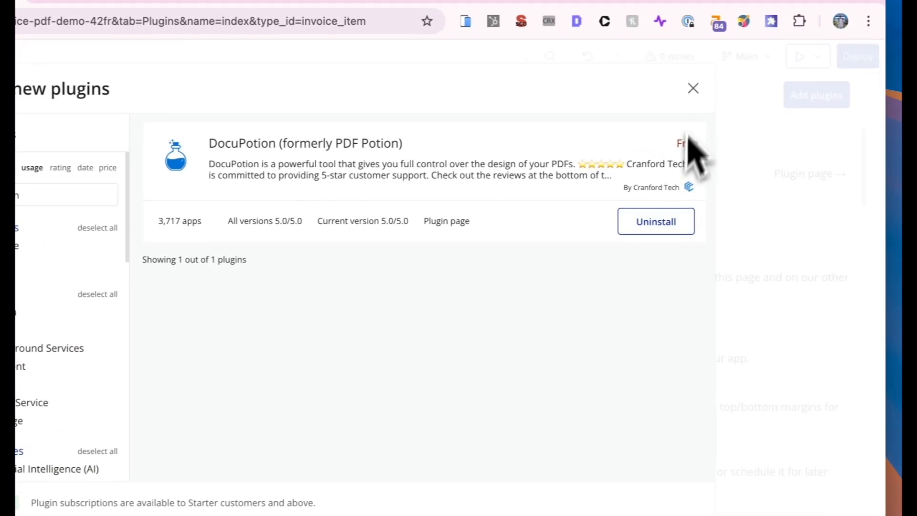
click(692, 87)
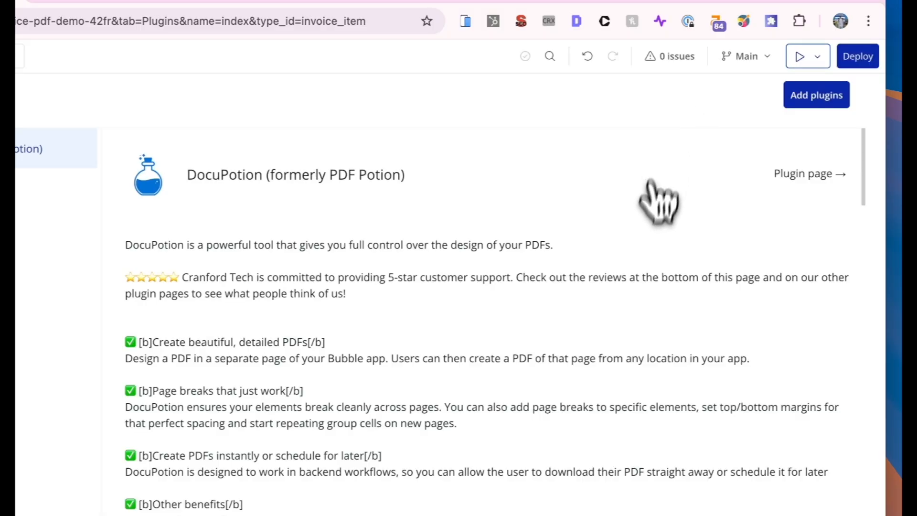
Review the DocuPotion plugin's API key settings and the quickstart guide's section on generating an API key.
scroll(554, 363, down, 20)
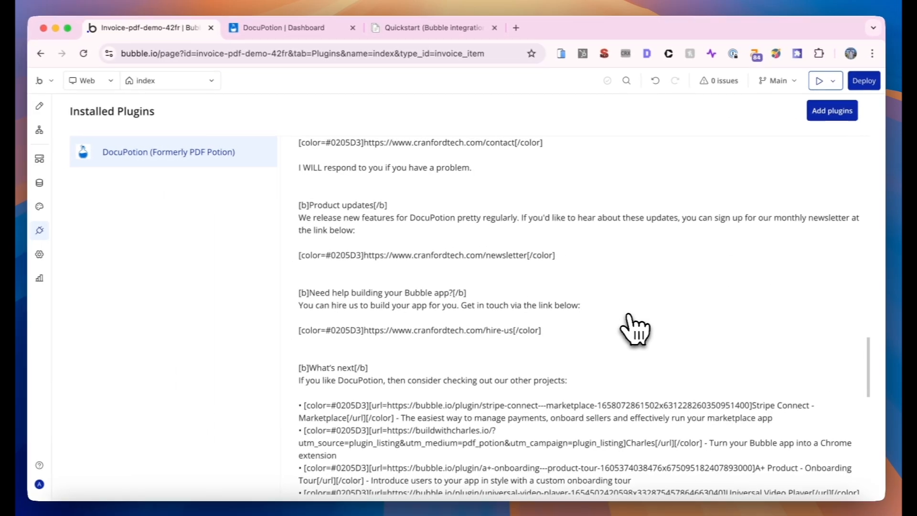
scroll(635, 328, down, 6)
scroll(635, 328, up, 5)
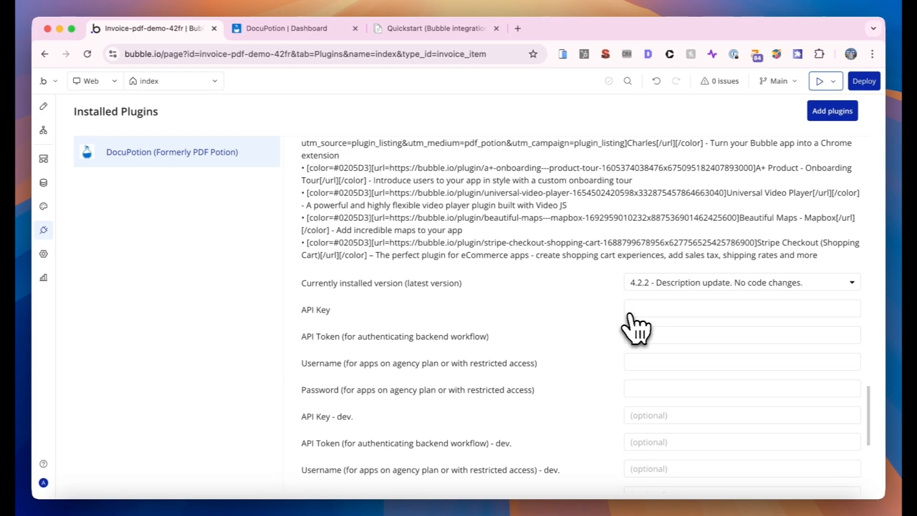
scroll(635, 329, down, 1)
scroll(629, 315, down, 1)
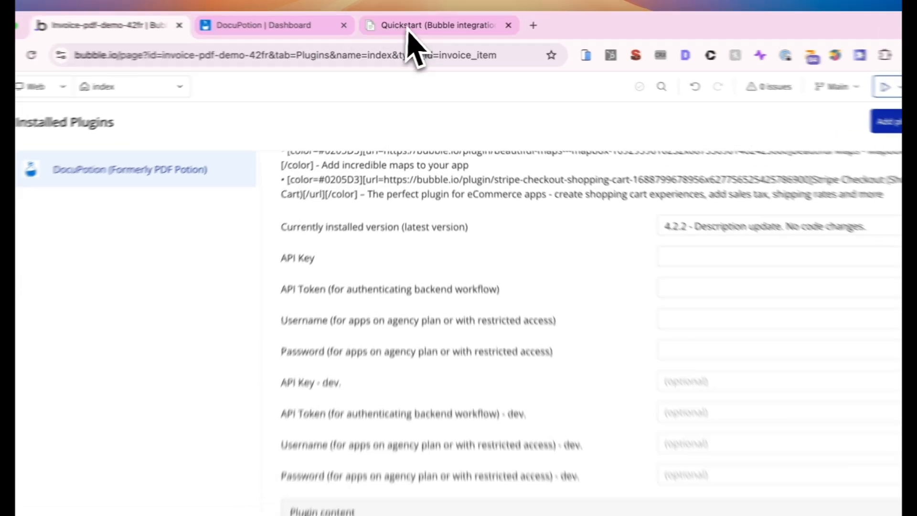
click(411, 29)
scroll(388, 266, down, 6)
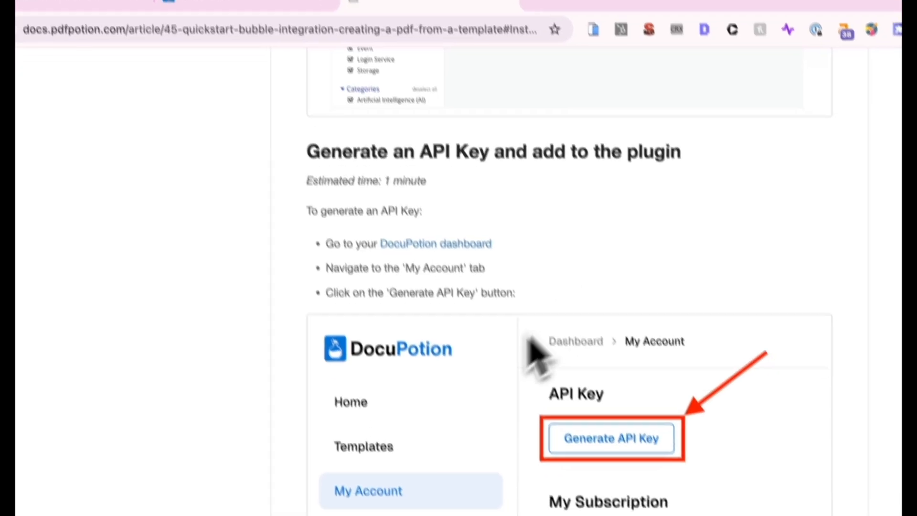
Generate an API key in the DocuPotion account settings and copy it.
click(285, 2)
click(66, 222)
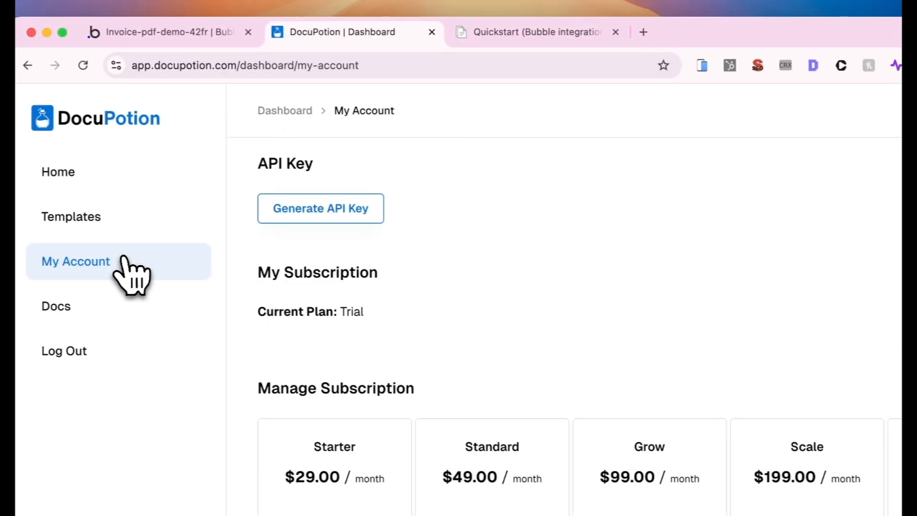
click(299, 223)
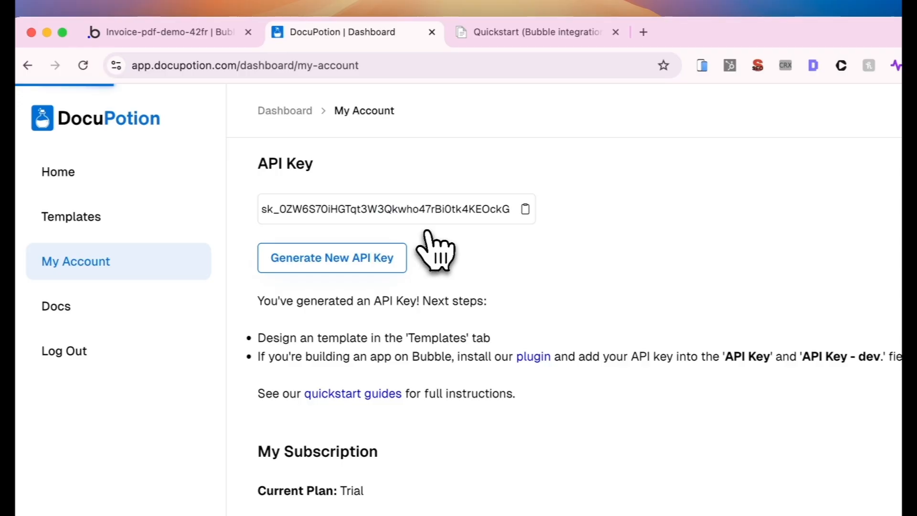
click(525, 209)
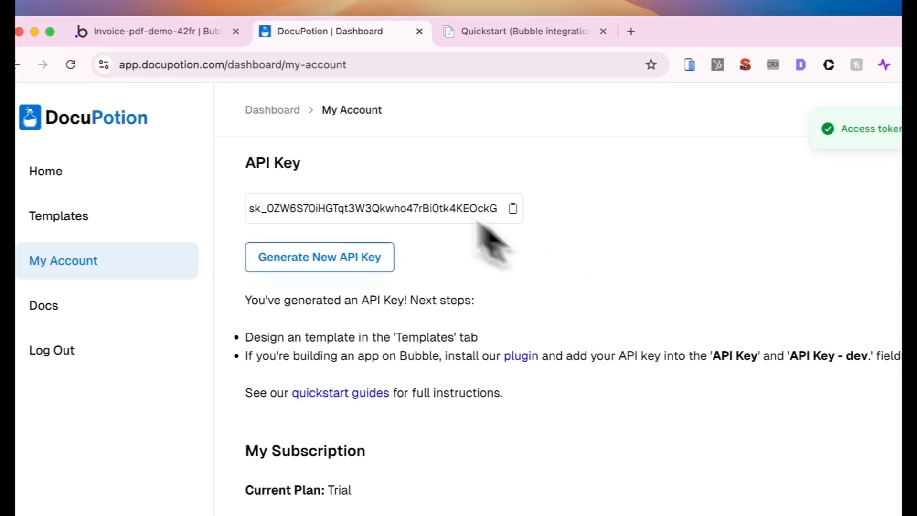
Paste the API key into the Bubble plugin's API Key and API Key - dev. fields.
click(146, 39)
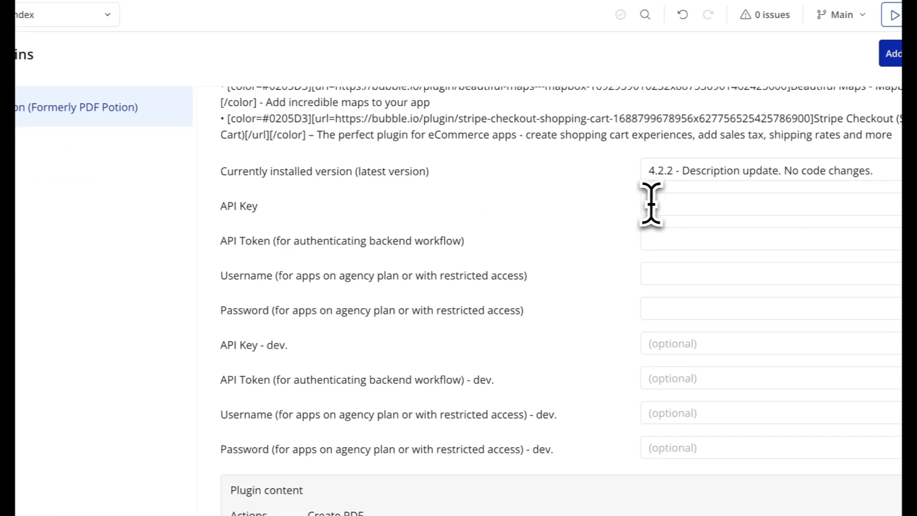
click(651, 205)
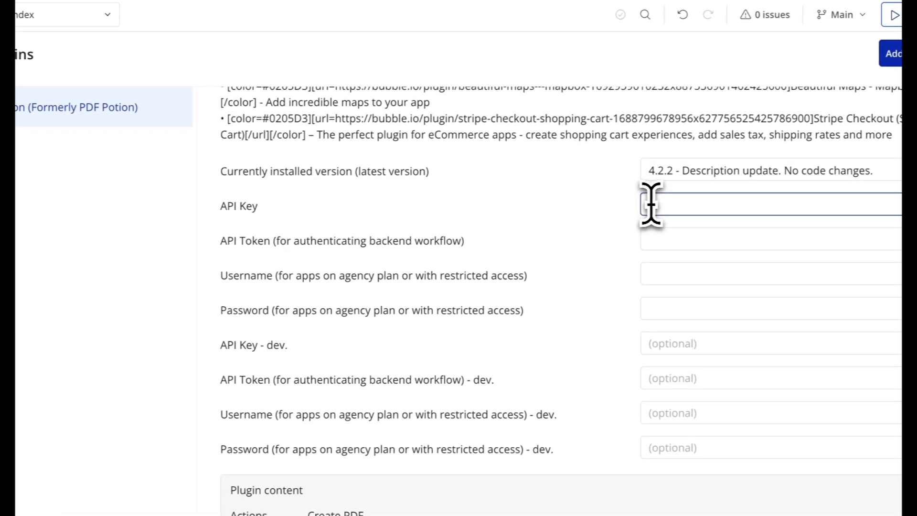
key(ctrl+v)
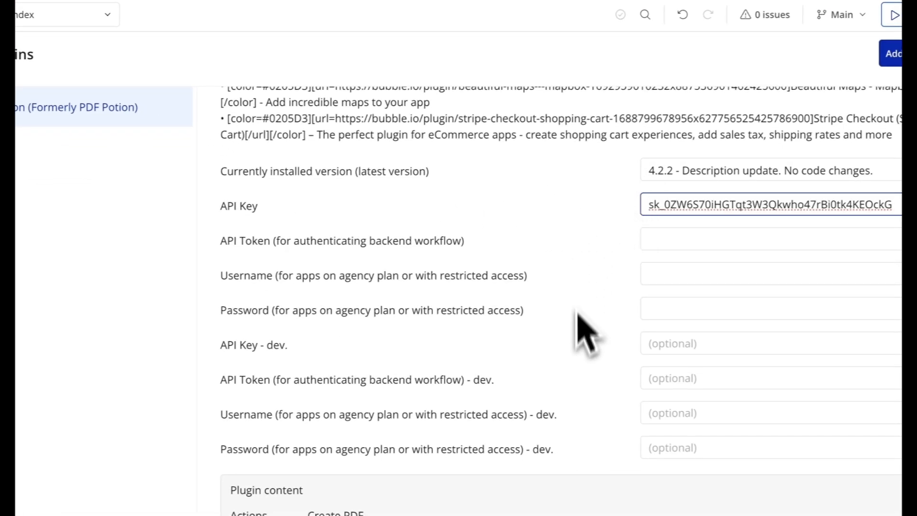
click(682, 349)
key(ctrl+v)
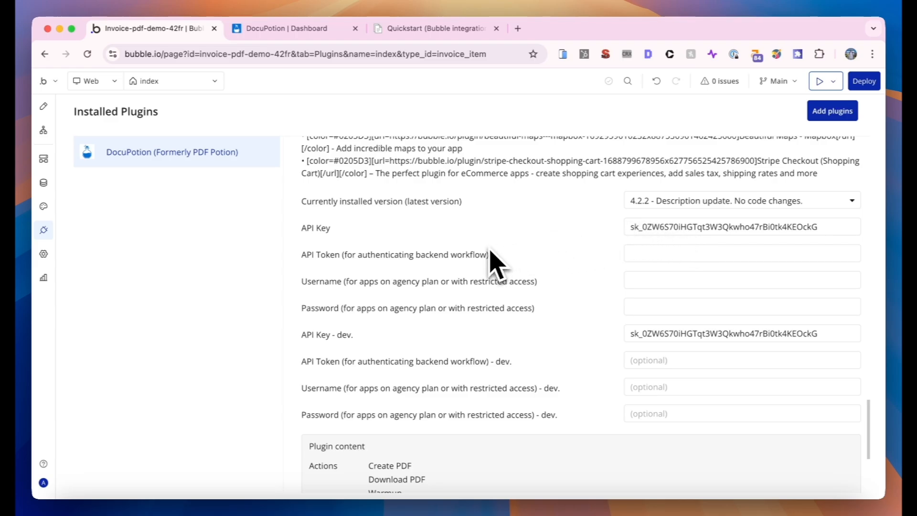
Check the quickstart guide's section on designing a PDF in the template editor, and open the DocuPotion templates list.
click(420, 30)
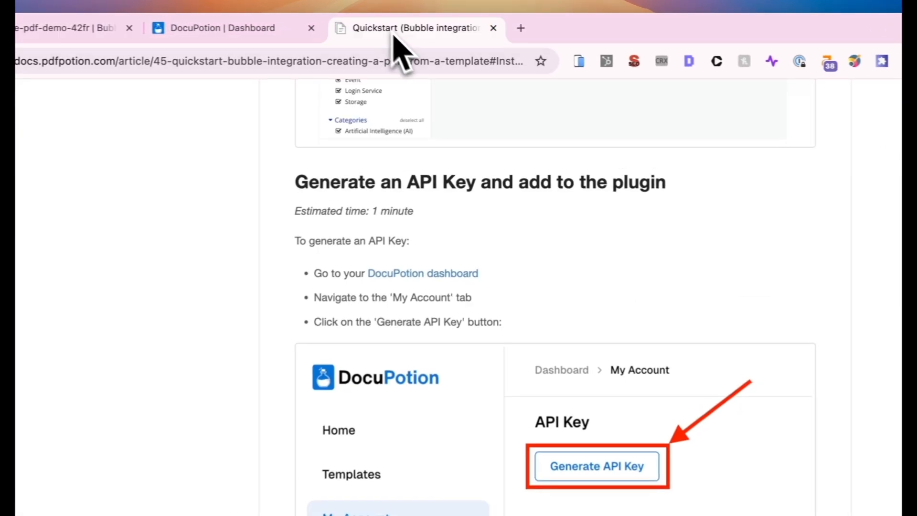
scroll(562, 330, down, 15)
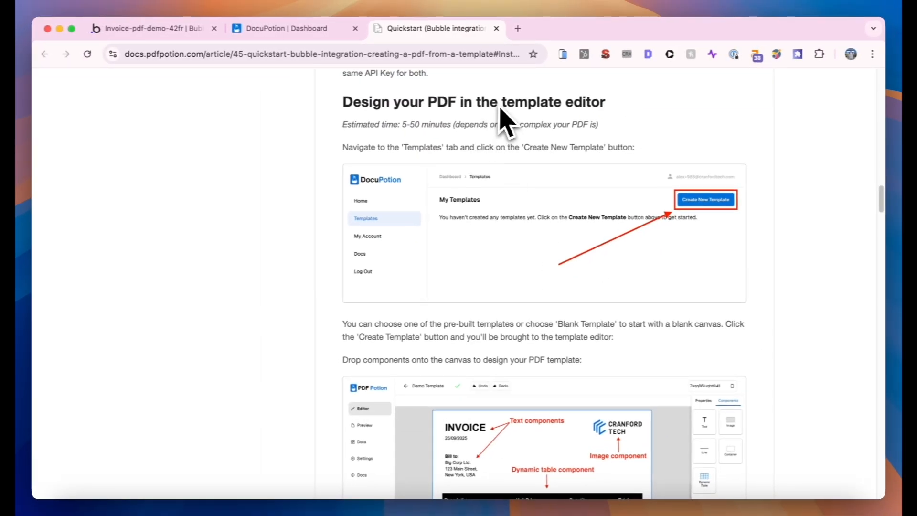
click(306, 31)
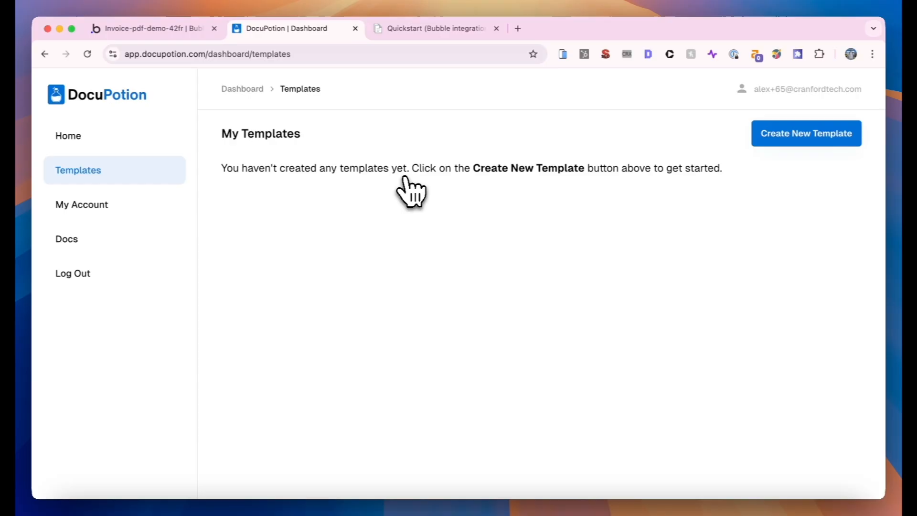
Create a blank template named Test Invoice and replace its default heading with a new text element.
click(811, 139)
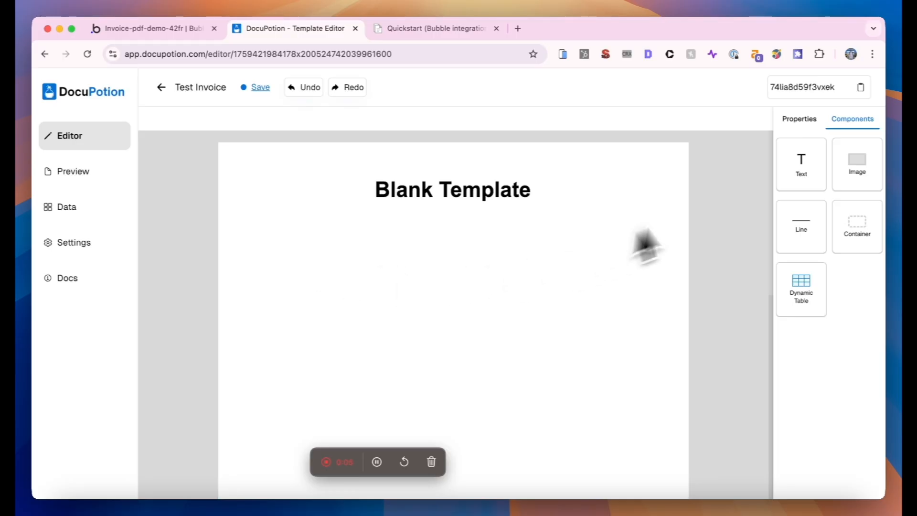
drag(805, 169, 301, 250)
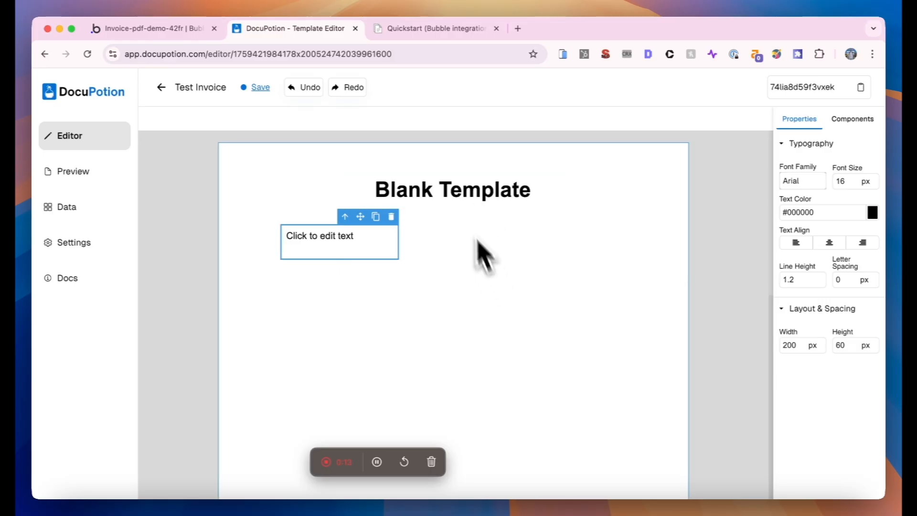
click(456, 190)
key(BackSpace)
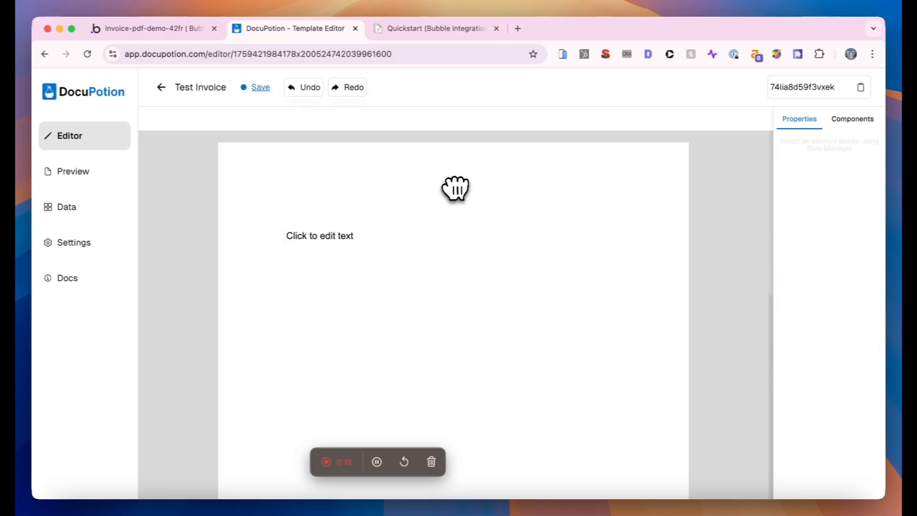
Place the text element in the page's upper-left corner and make it a bold 32 px heading reading "Invoice".
click(365, 256)
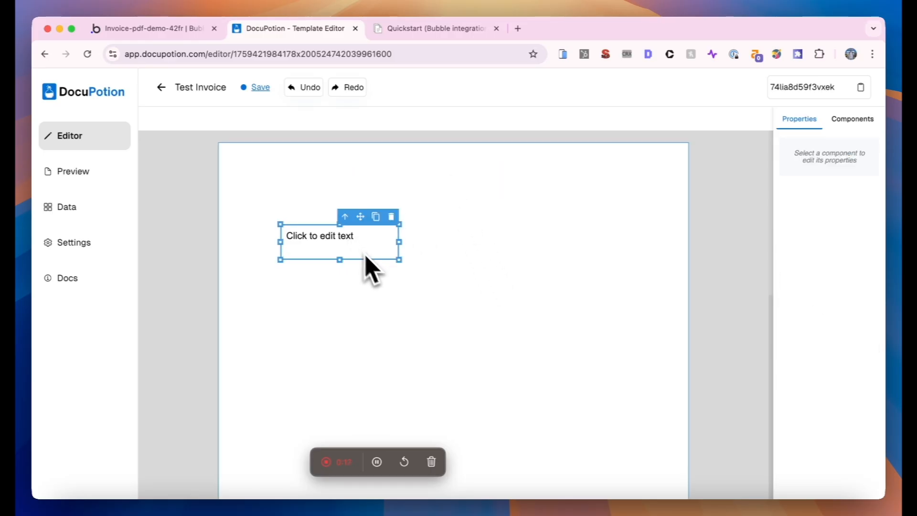
drag(358, 253, 325, 181)
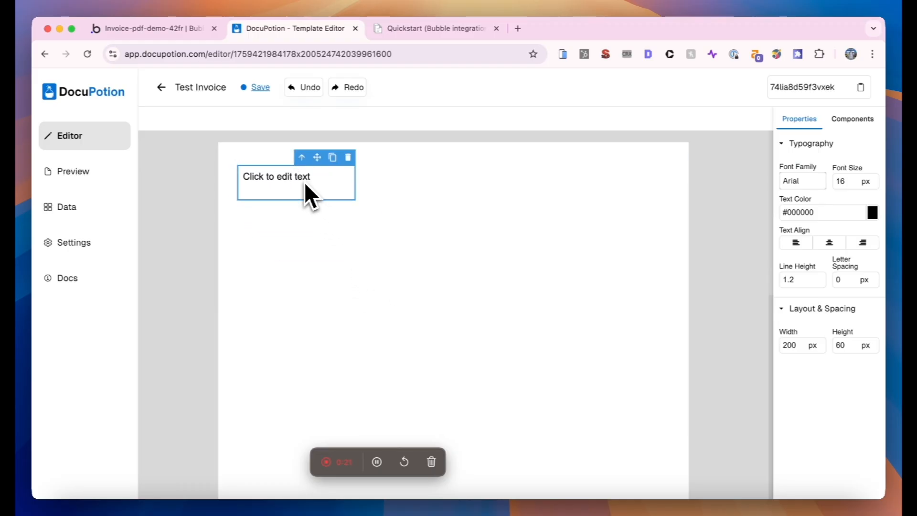
double_click(305, 181)
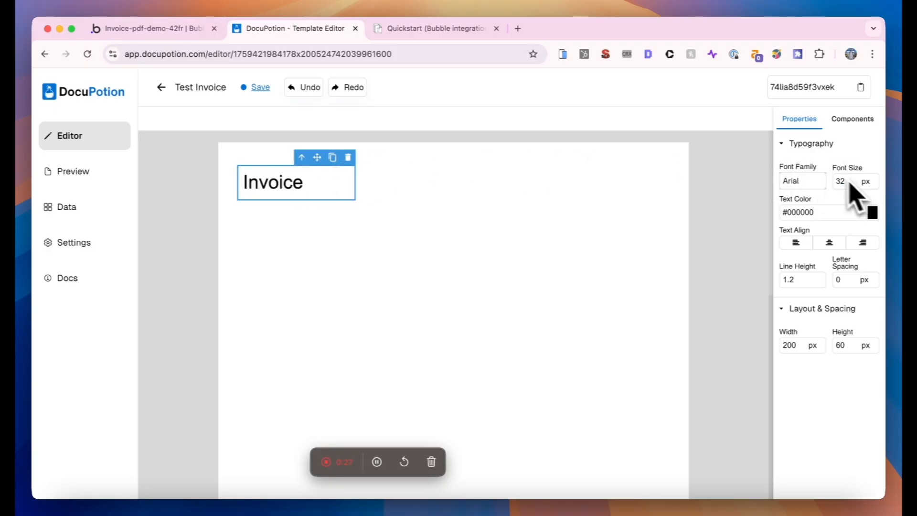
double_click(279, 182)
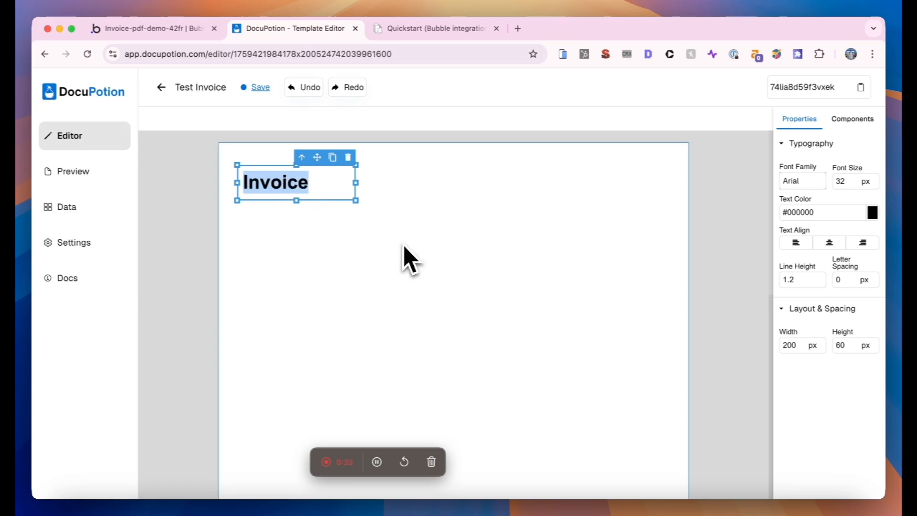
click(408, 260)
Add a text element reading "Invoice Number:" directly below the Invoice heading, aligned with the heading's left edge.
click(862, 138)
drag(803, 164, 293, 219)
double_click(293, 218)
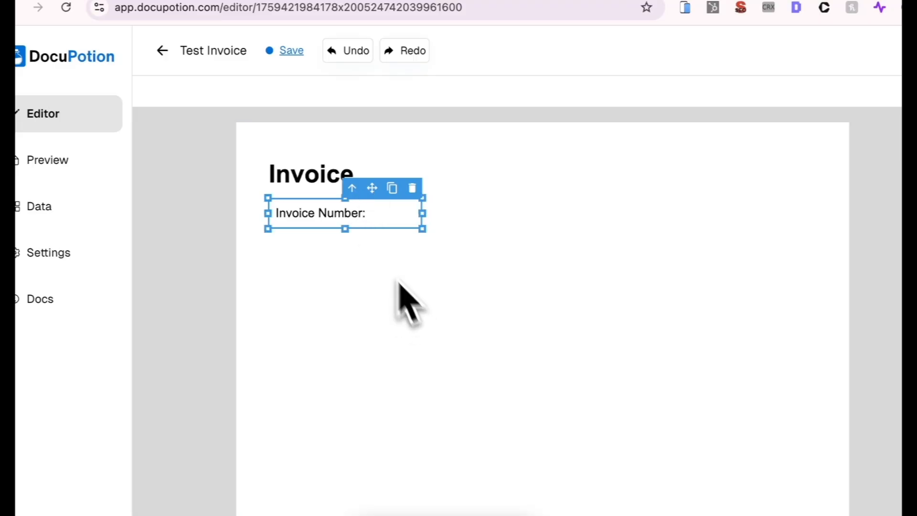
click(331, 308)
click(327, 227)
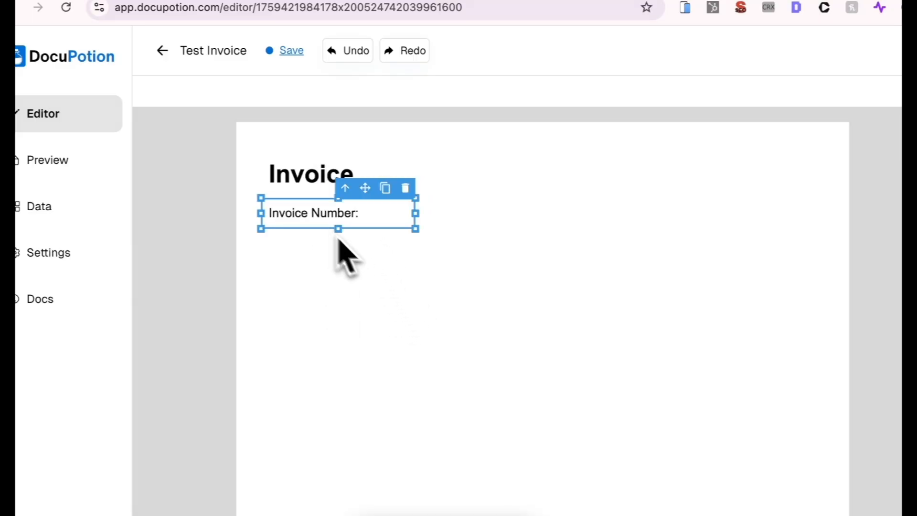
click(374, 323)
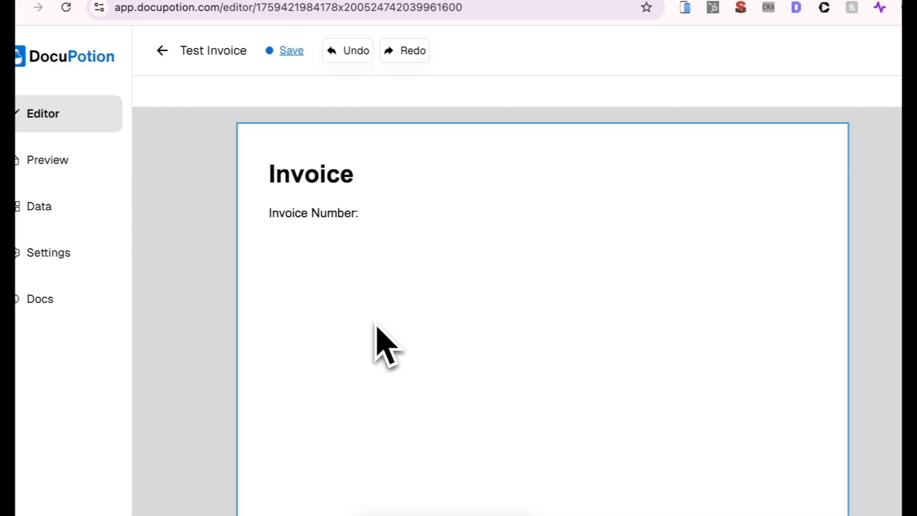
click(332, 190)
mouse_move(338, 197)
mouse_down()
mouse_move(337, 178)
mouse_move(334, 199)
mouse_up()
click(377, 302)
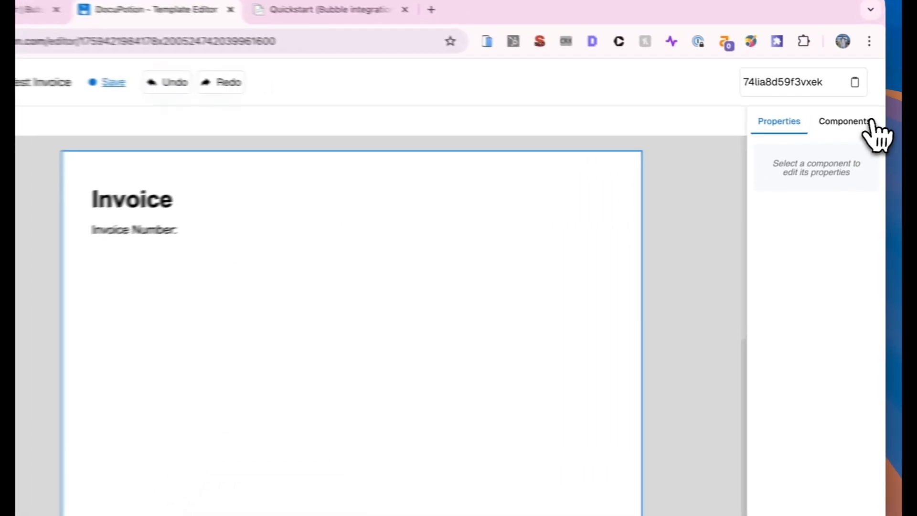
Add an image element in the page's upper-right corner and upload cranford-tech-logo-full-color-rgb.svg as its source.
click(852, 119)
drag(842, 203, 446, 246)
drag(508, 308, 495, 265)
drag(554, 231, 561, 201)
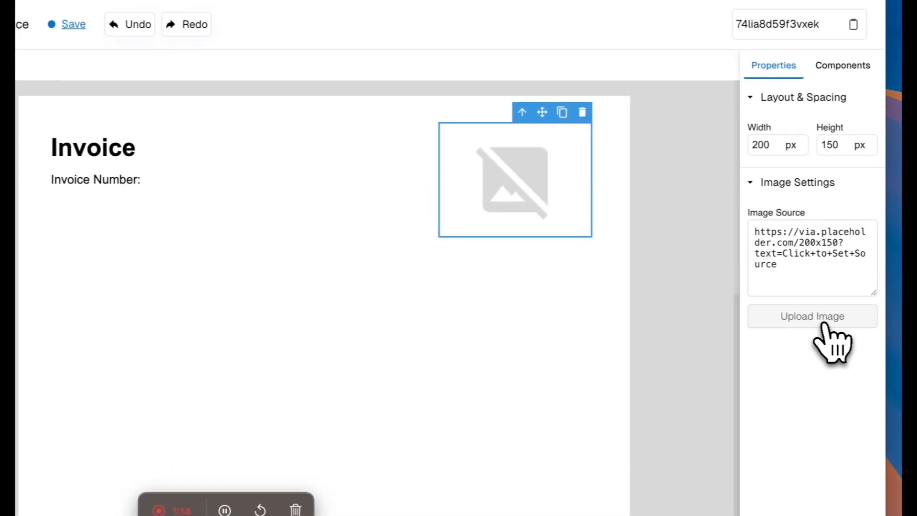
click(833, 324)
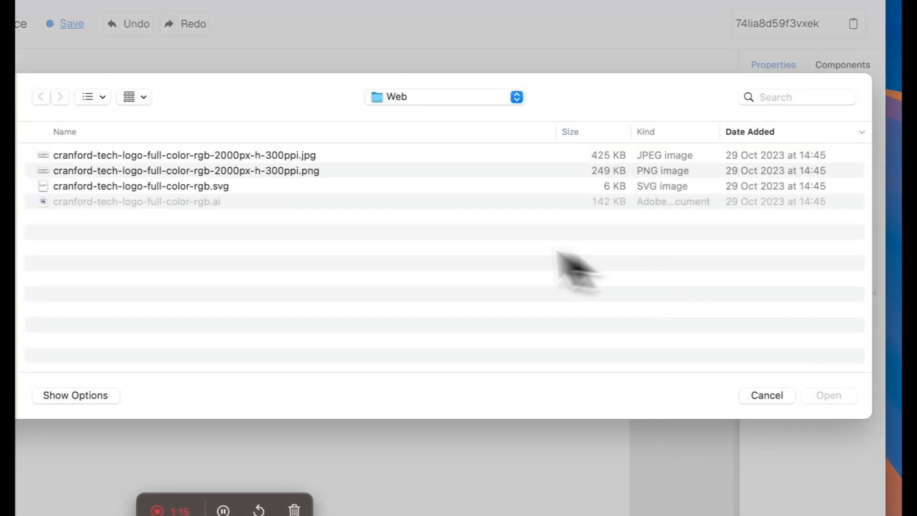
double_click(260, 195)
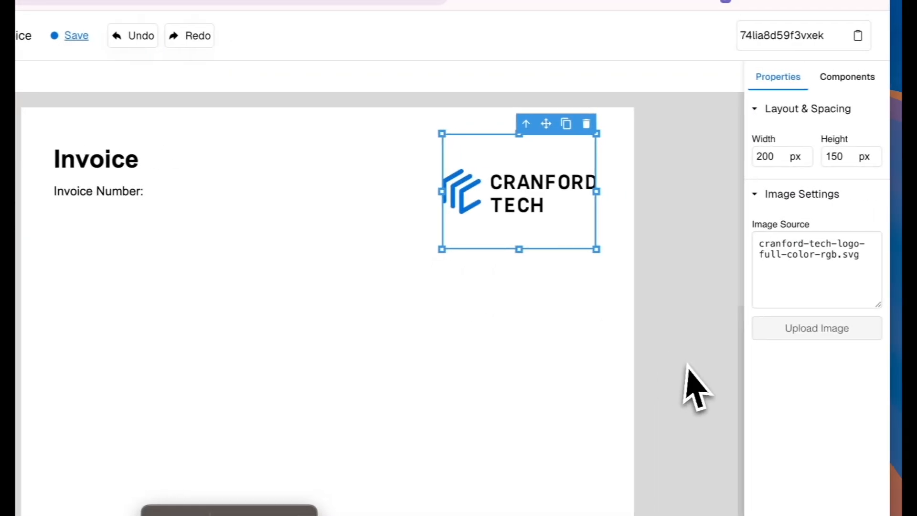
Set the logo's size to 180 by 60 px and adjust it so the whole logo fits in the page's upper-right corner.
double_click(758, 156)
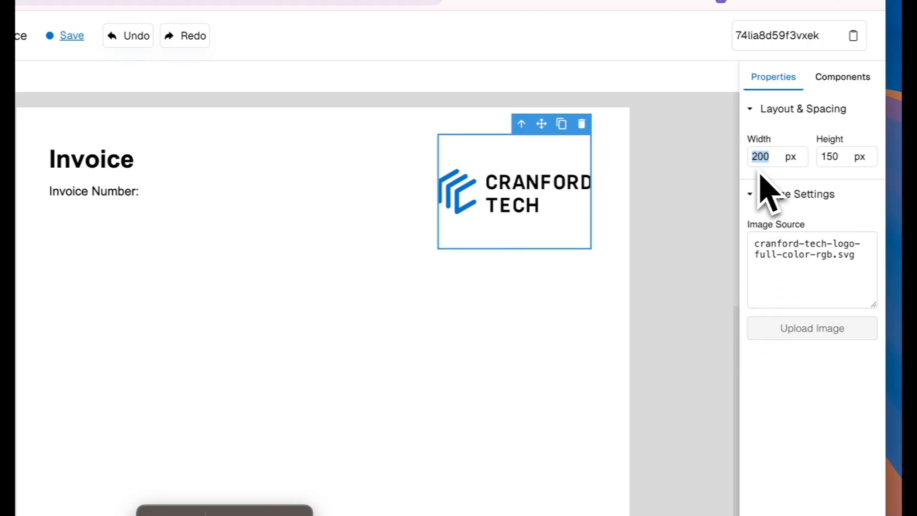
double_click(845, 158)
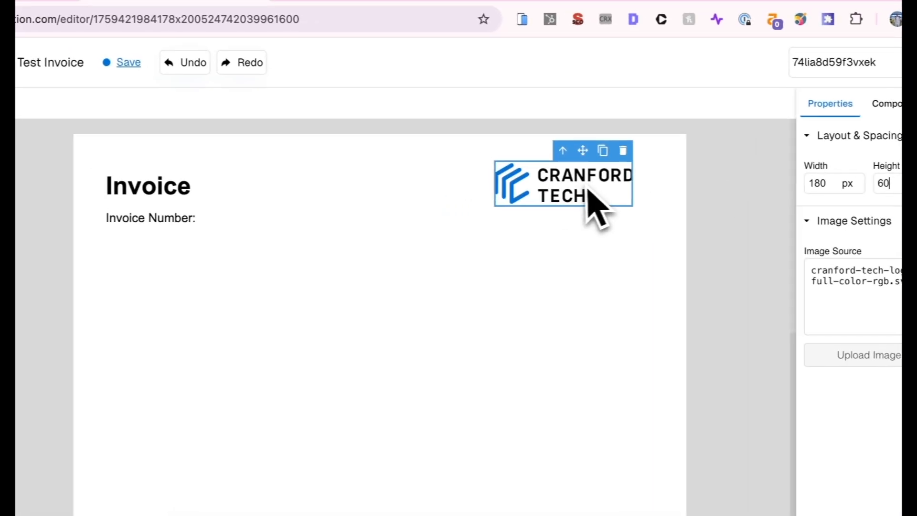
drag(529, 163, 530, 168)
drag(590, 190, 612, 189)
click(621, 272)
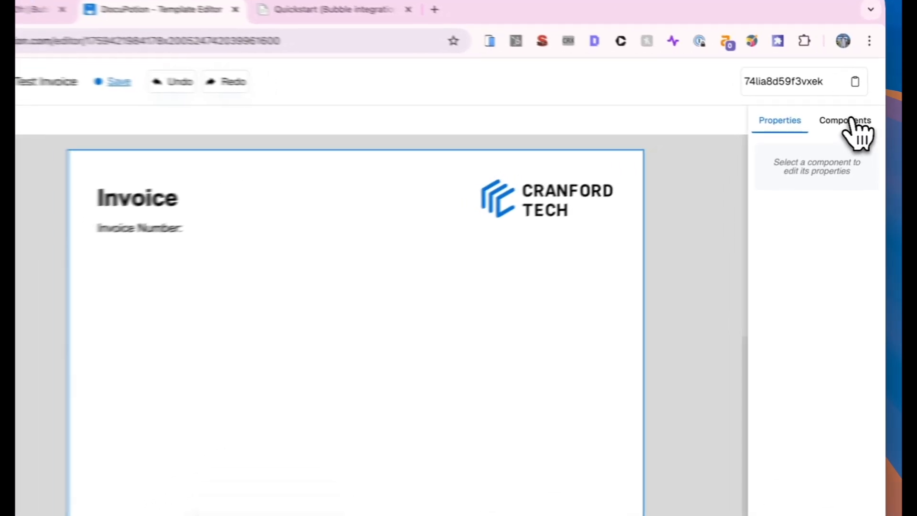
Add a text element below the invoice number with a bold "Bill to:" label and the customer's street address underneath.
click(852, 119)
drag(776, 180, 131, 278)
drag(301, 225, 298, 259)
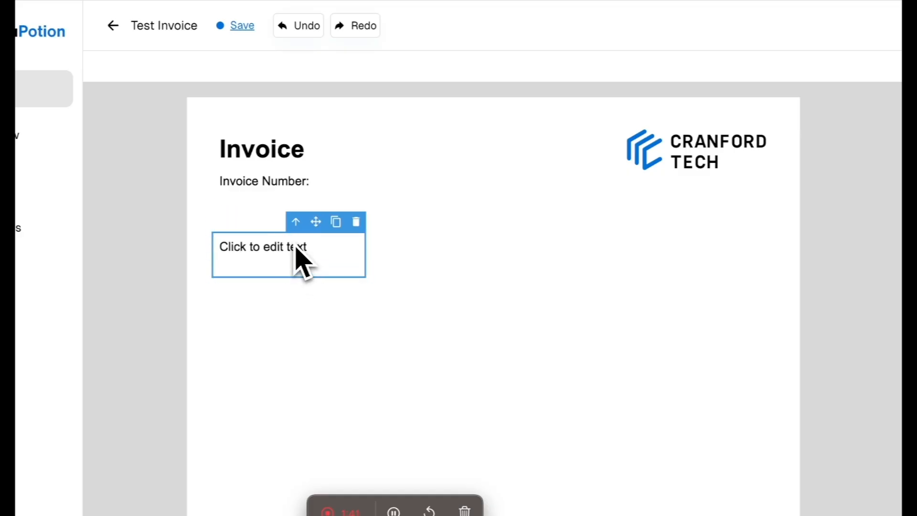
double_click(294, 246)
text(Bill to:)
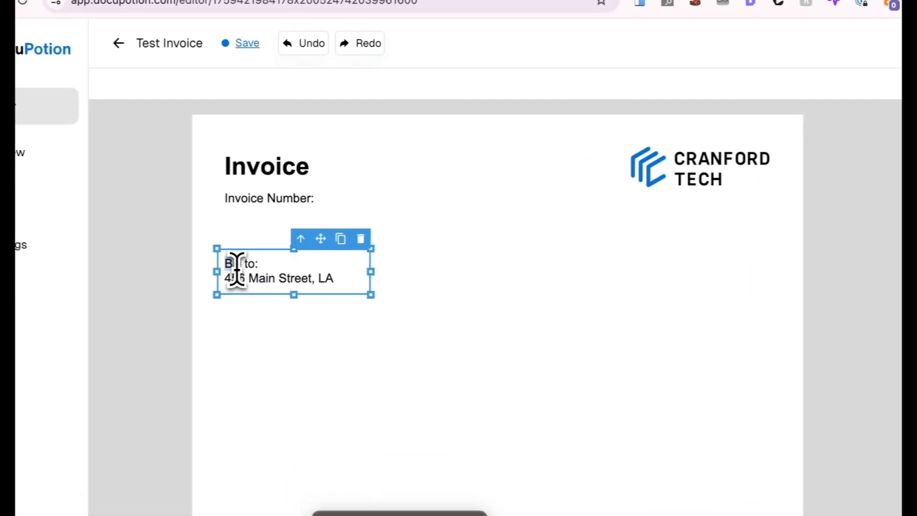
triple_click(251, 260)
click(341, 321)
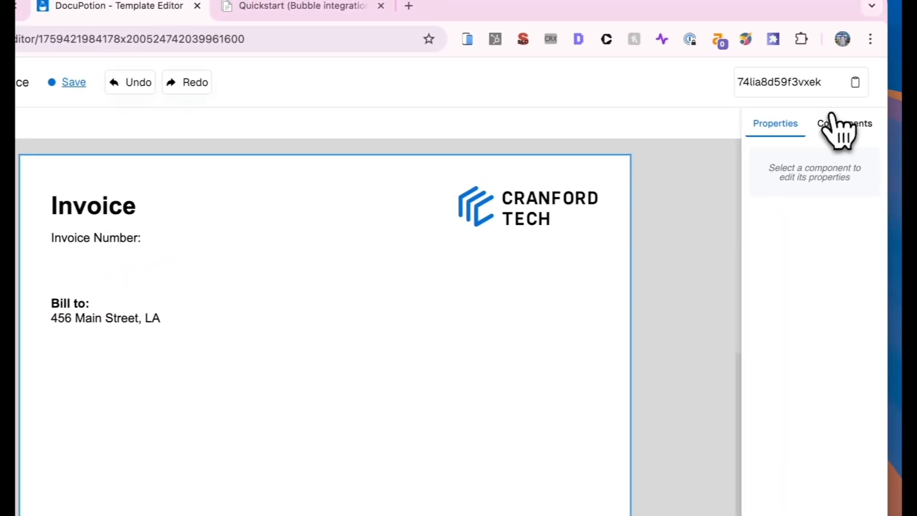
Add a 720 px wide horizontal line between the invoice number and the "Bill to:" block.
click(832, 125)
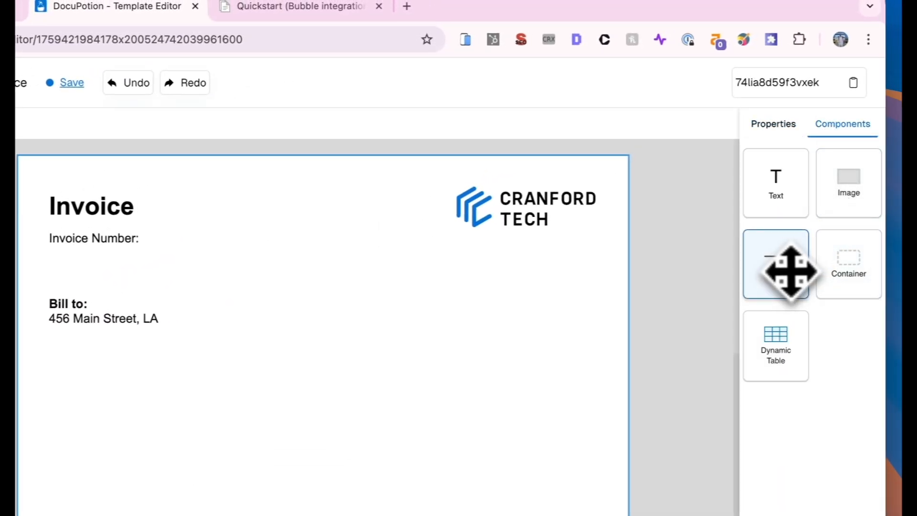
drag(789, 268, 453, 309)
drag(582, 267, 242, 225)
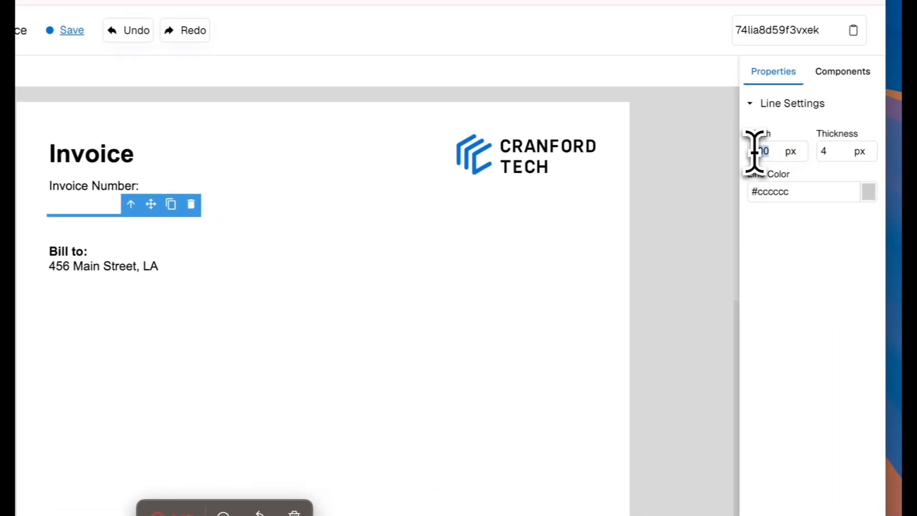
click(548, 313)
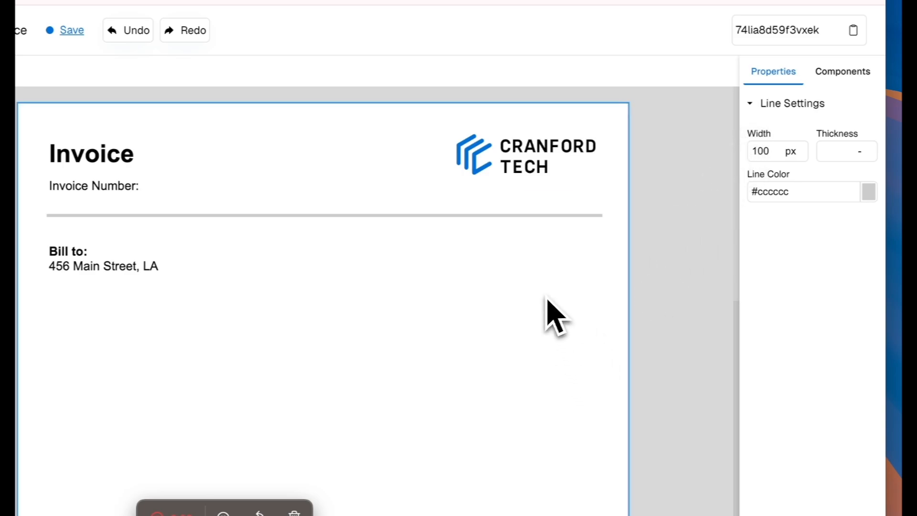
Change the divider line's color to black with the opacity reduced to about 0.19.
click(509, 216)
click(868, 191)
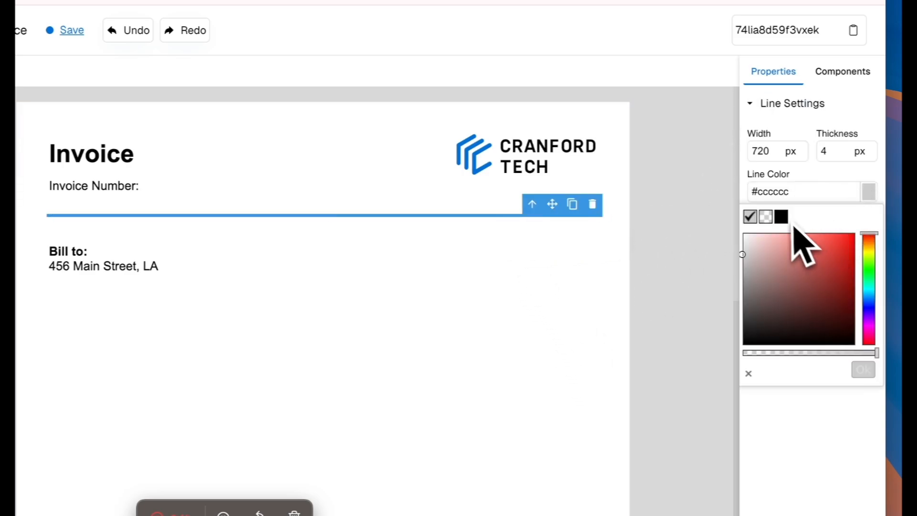
click(781, 216)
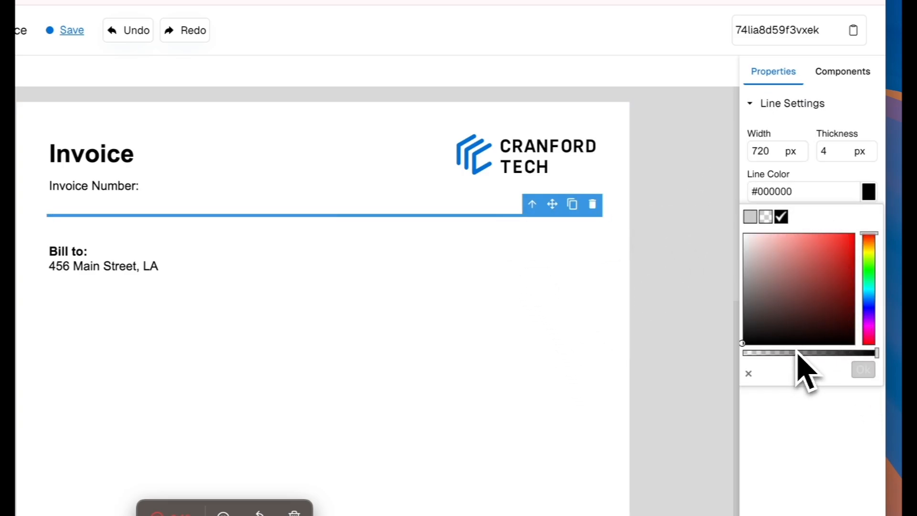
drag(799, 353, 767, 352)
click(863, 370)
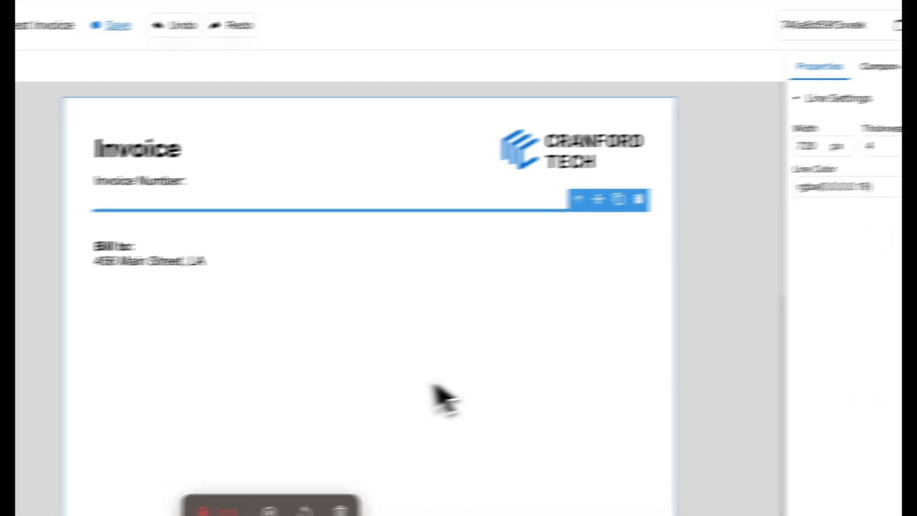
click(392, 392)
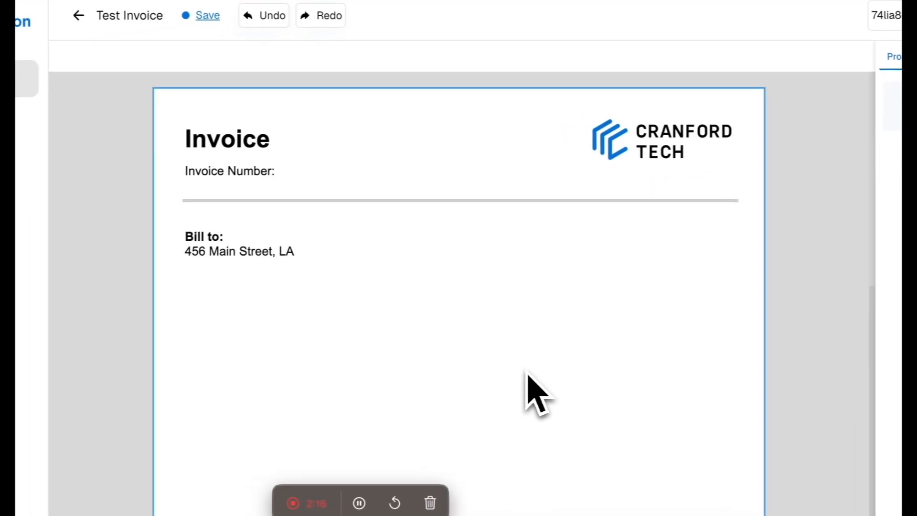
click(507, 201)
click(510, 265)
Move the "Bill to:" block closer to the divider and insert a non-bold {{customerName}} line above the address, enlarging the block to 84 px high.
drag(321, 255, 315, 237)
click(443, 315)
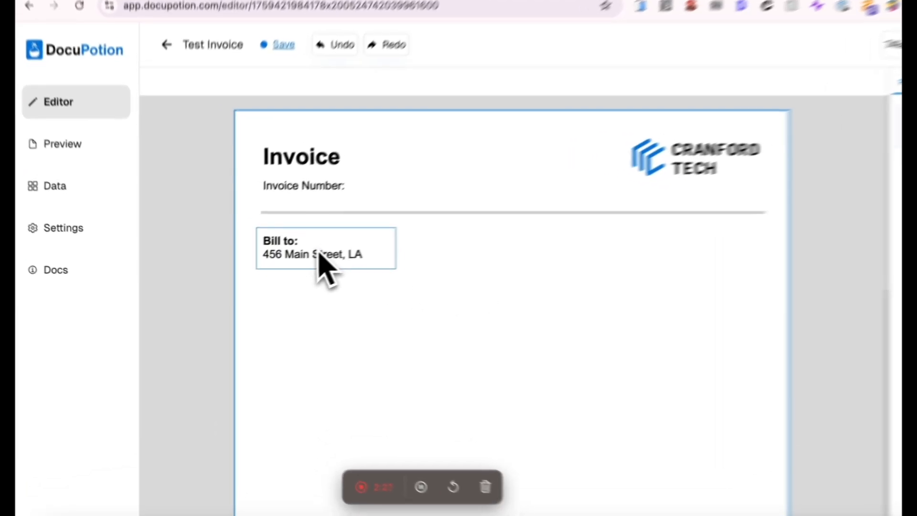
click(282, 263)
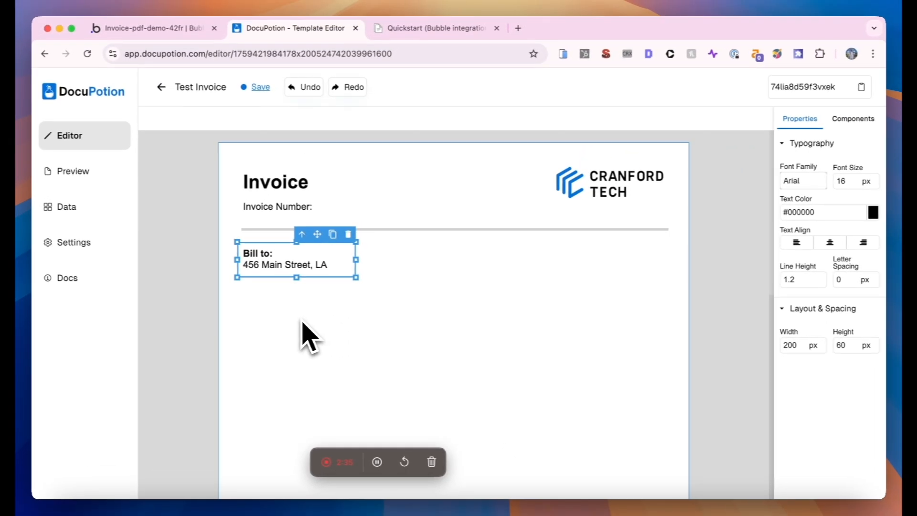
click(286, 260)
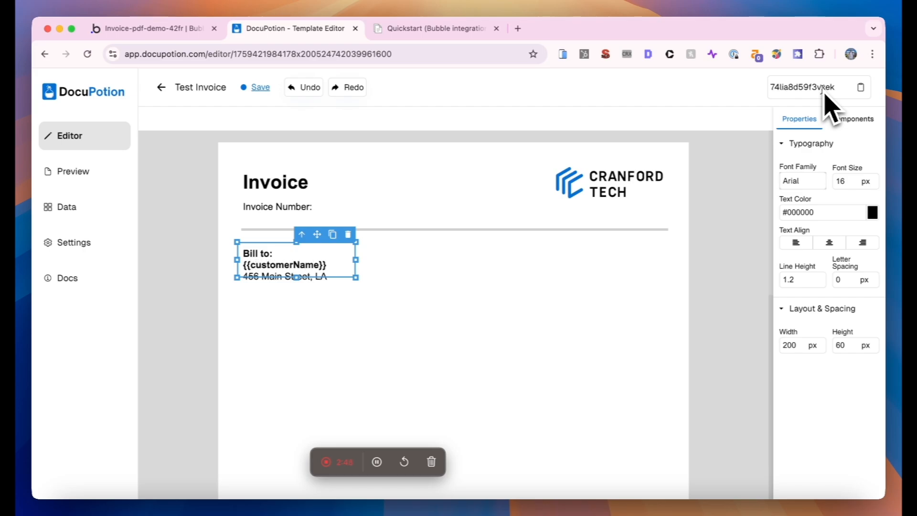
drag(296, 277, 296, 292)
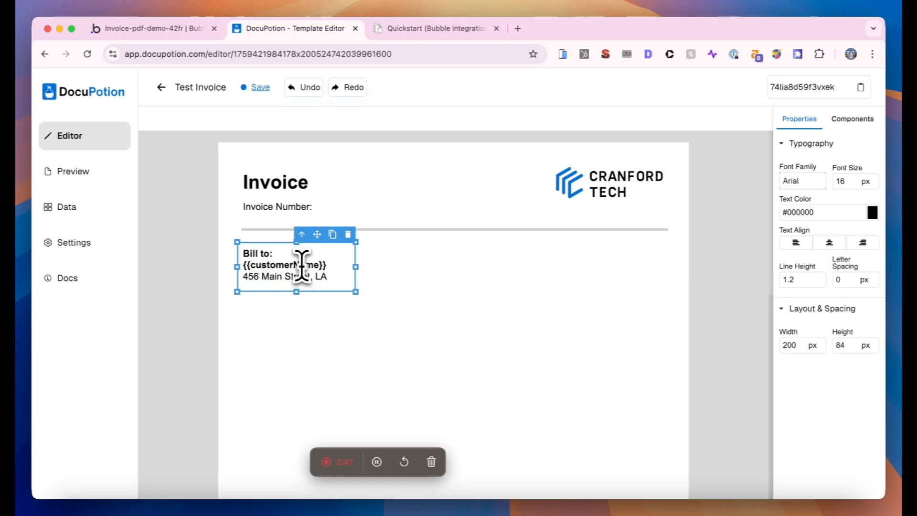
double_click(302, 265)
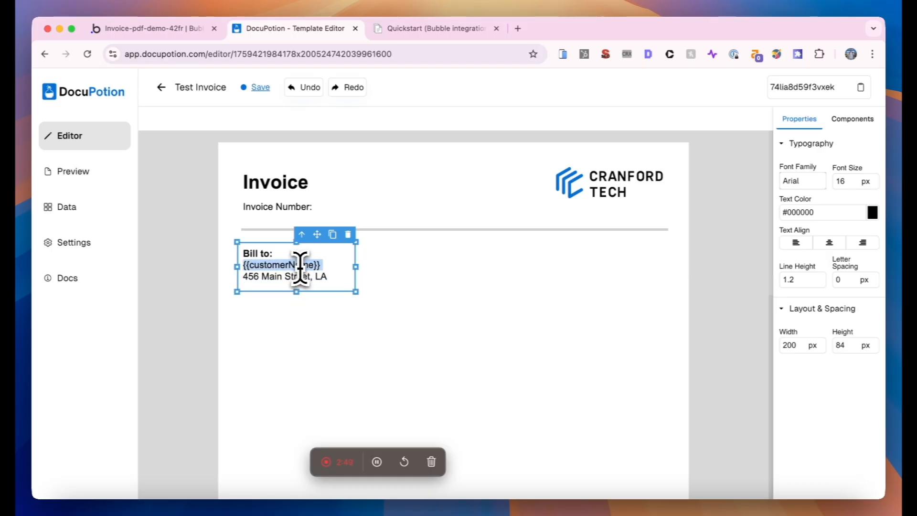
click(412, 294)
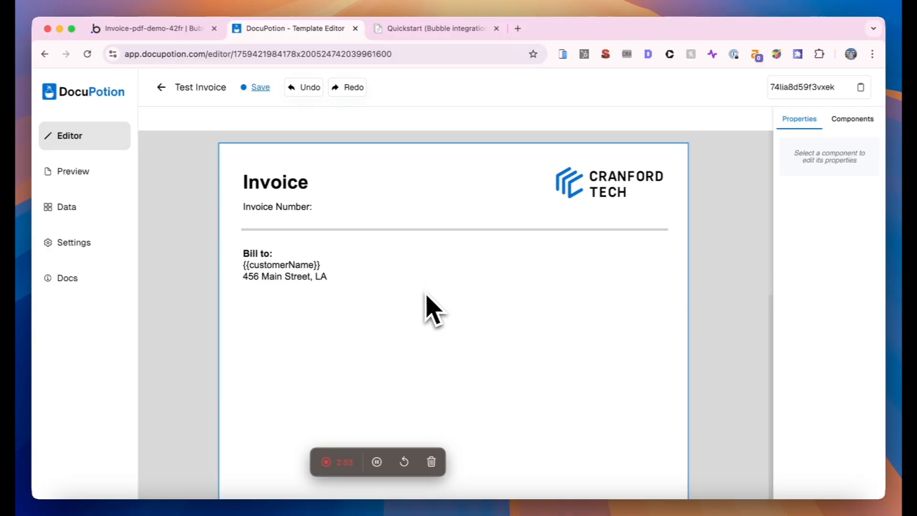
Preview the invoice template with its sample data and return to the editor.
click(72, 172)
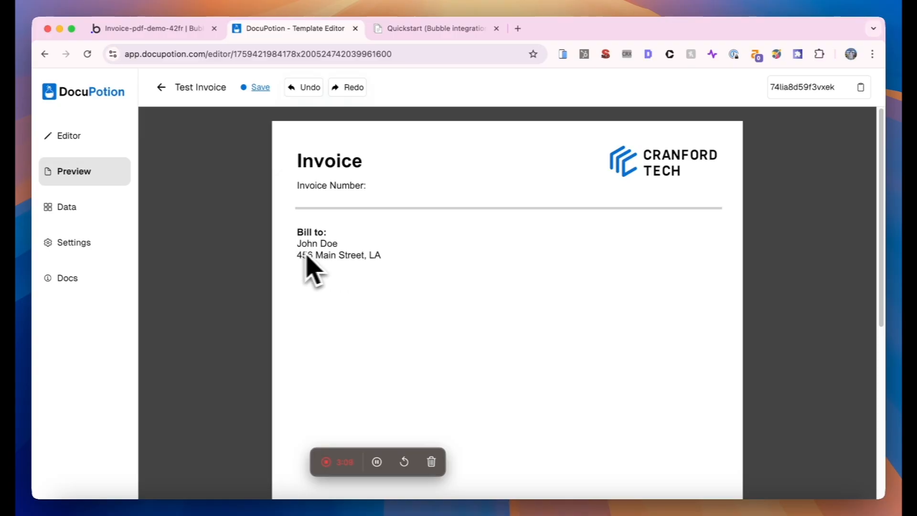
click(67, 136)
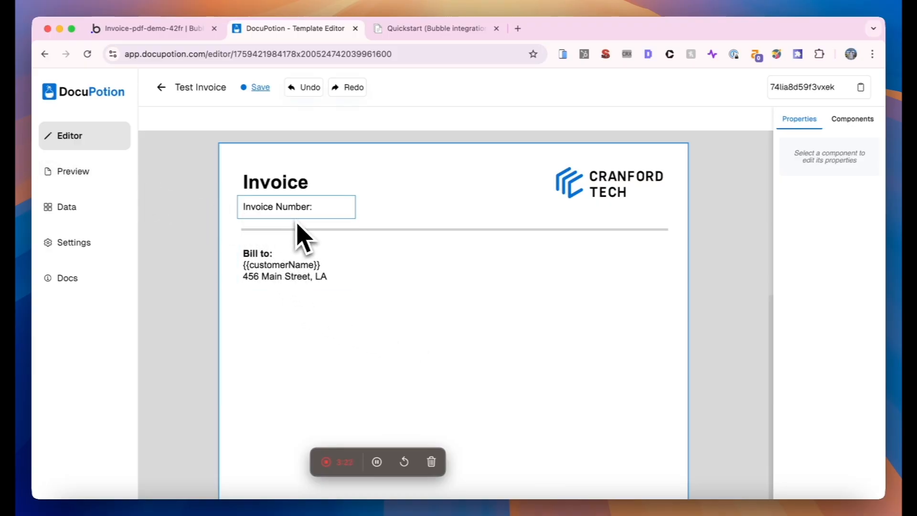
Check the template's dynamic sample data for the customer name and return to the editor.
click(71, 210)
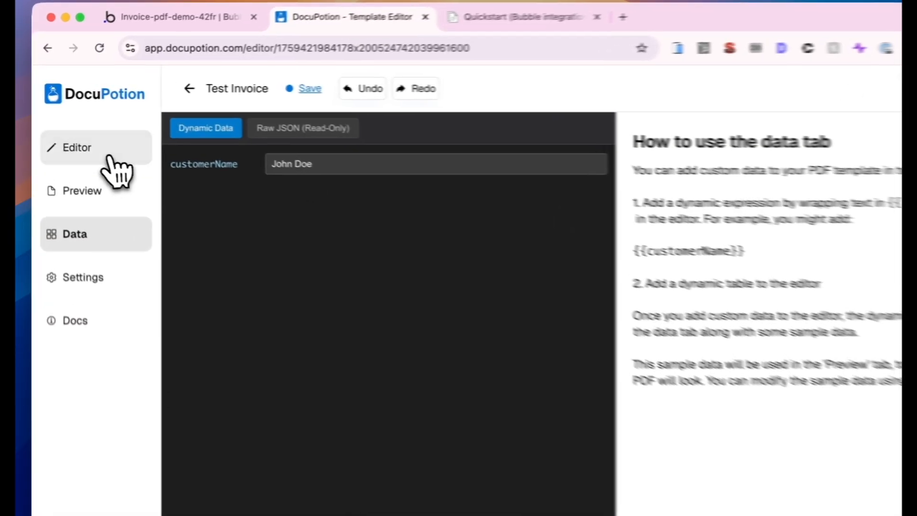
click(92, 141)
click(853, 119)
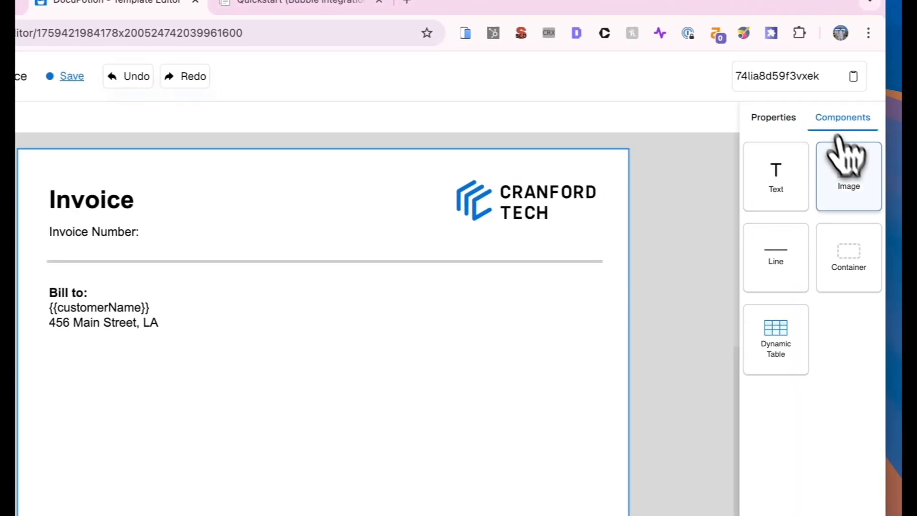
drag(803, 181, 439, 366)
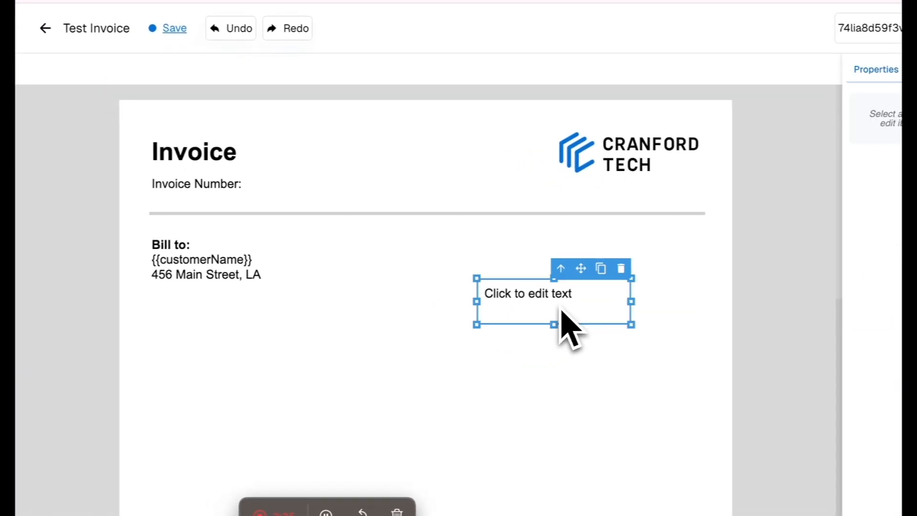
click(561, 310)
key(Delete)
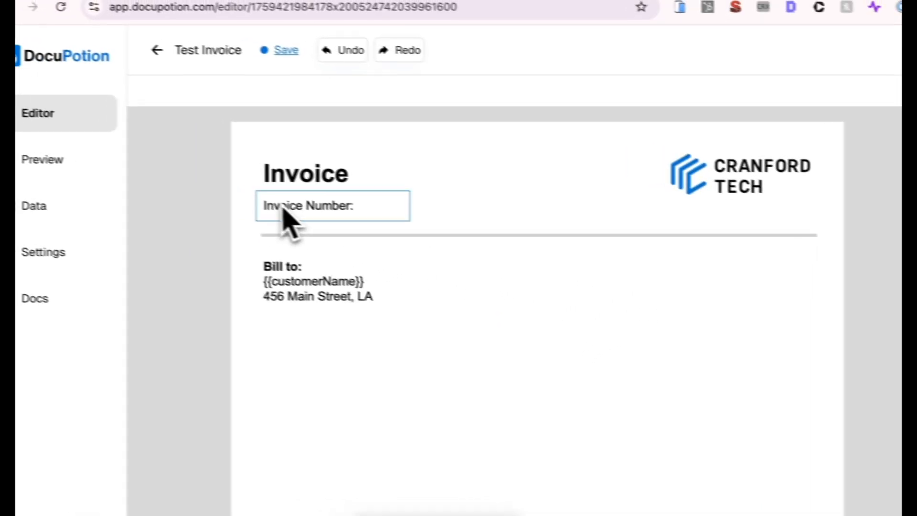
Insert the {{invoiceNumber}} placeholder after "Invoice Number:" and widen the text box so it fits on one line.
click(209, 183)
click(388, 216)
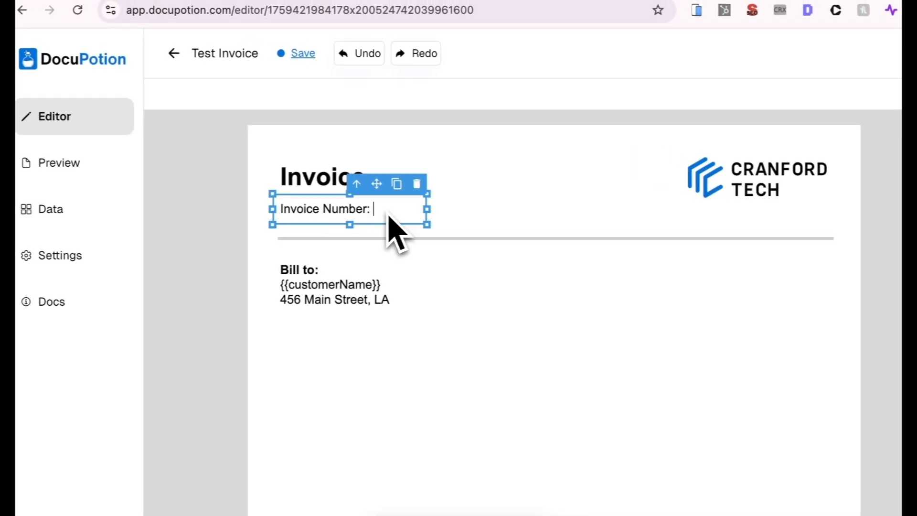
text({{invoiceNumber)
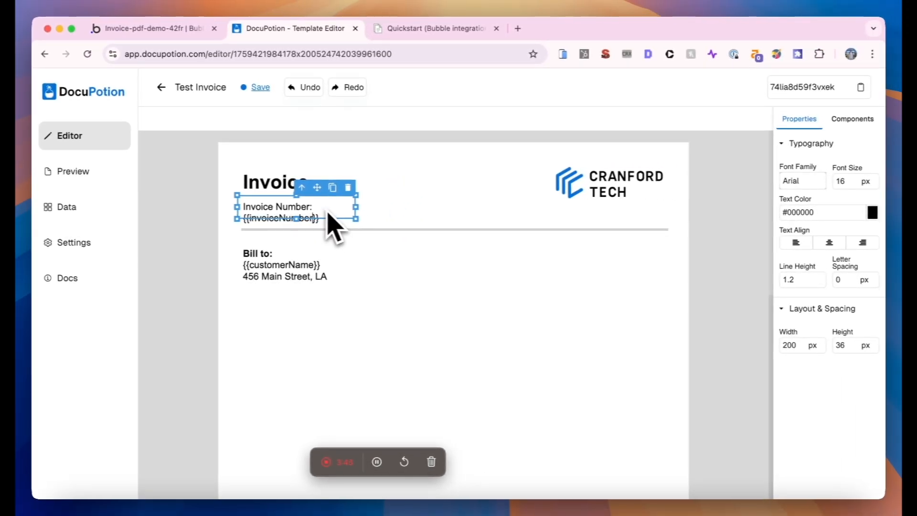
drag(355, 207, 421, 208)
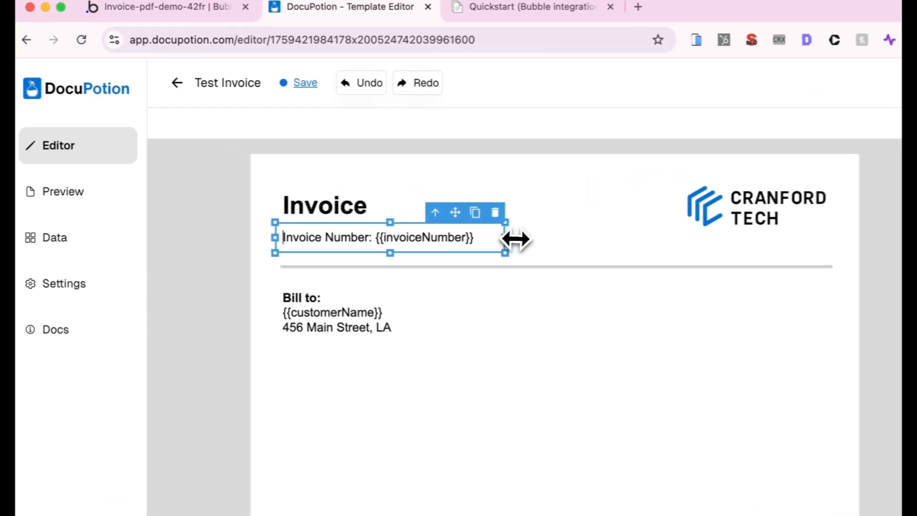
click(543, 246)
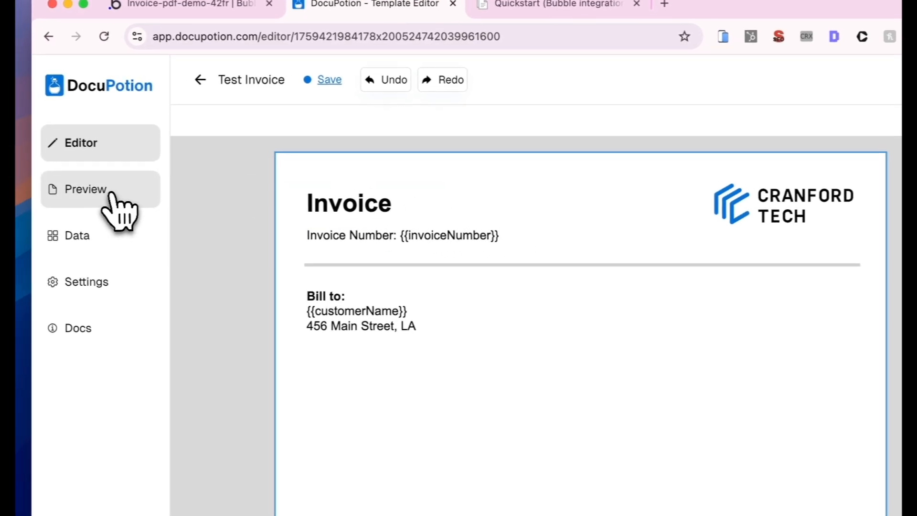
Preview the invoice with the dynamic invoice number, check its sample data, and return to the editor.
click(110, 193)
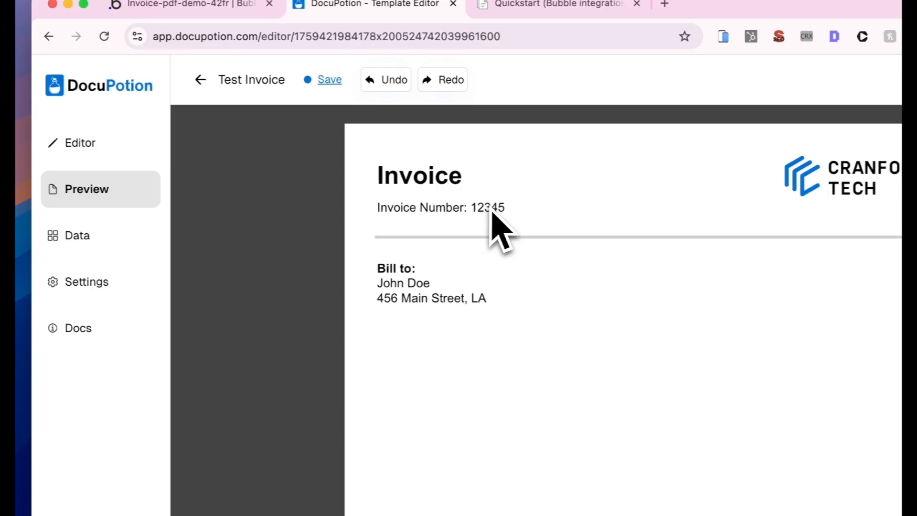
click(117, 245)
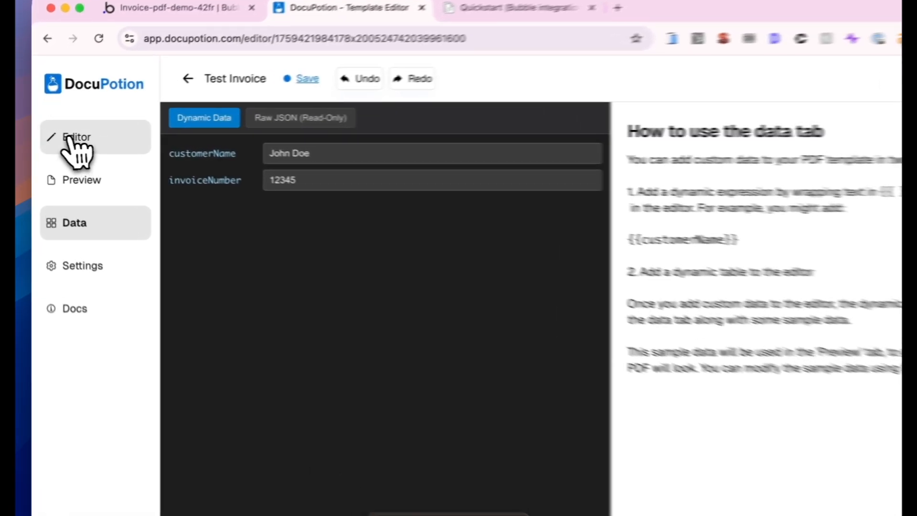
click(70, 138)
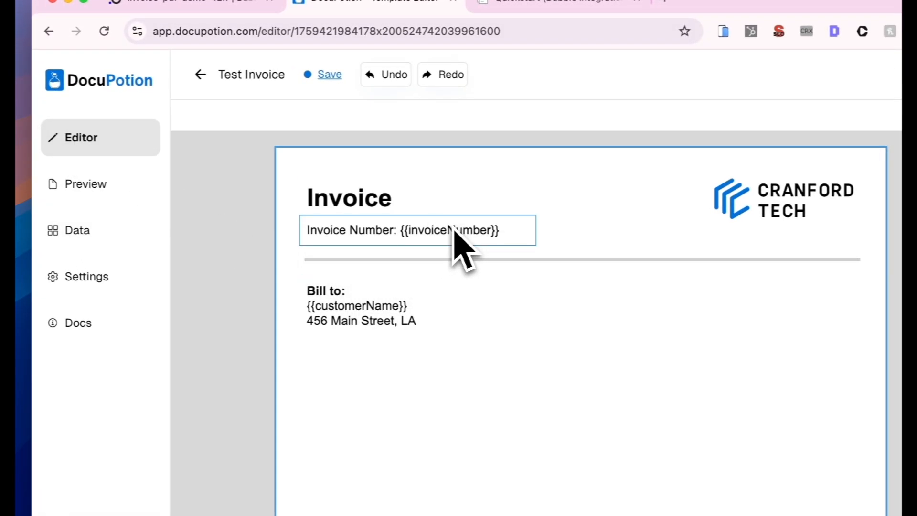
click(88, 193)
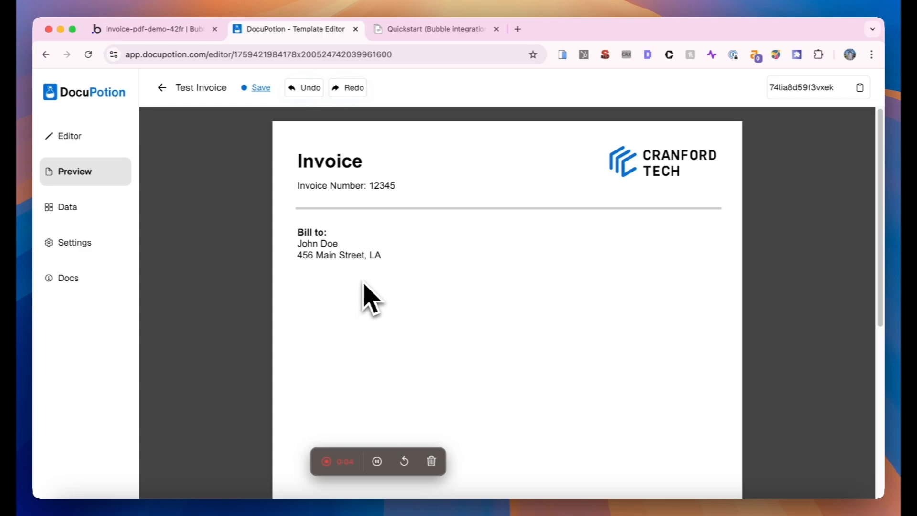
click(82, 140)
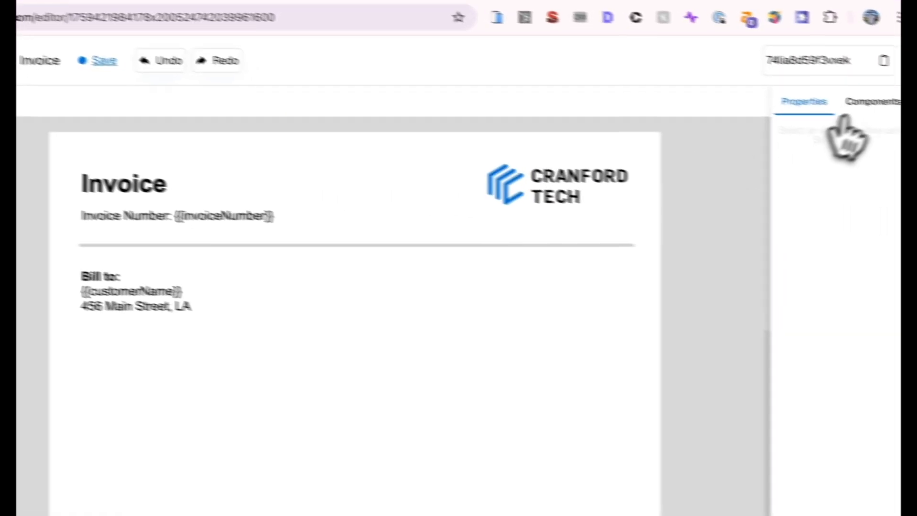
Add a dynamic table below the "Bill to:" block, aligned with the divider line and stretched to about its width.
click(850, 98)
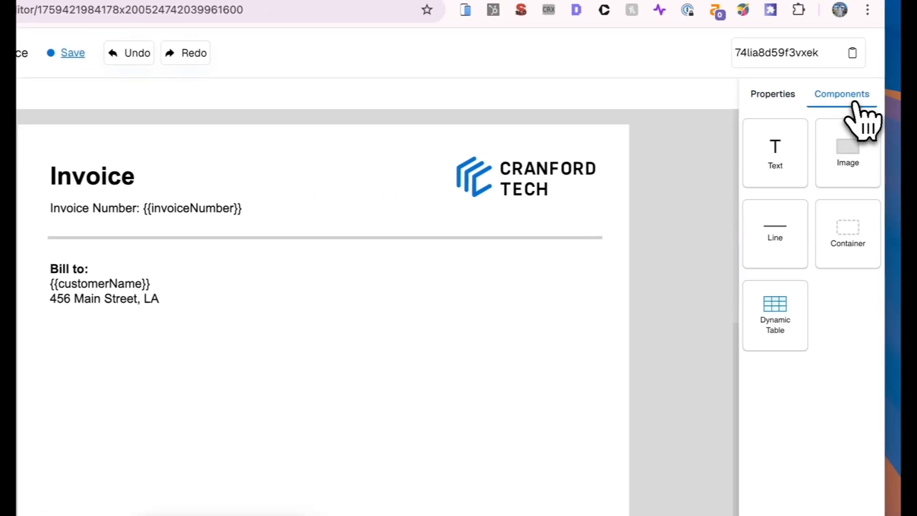
drag(759, 325, 191, 418)
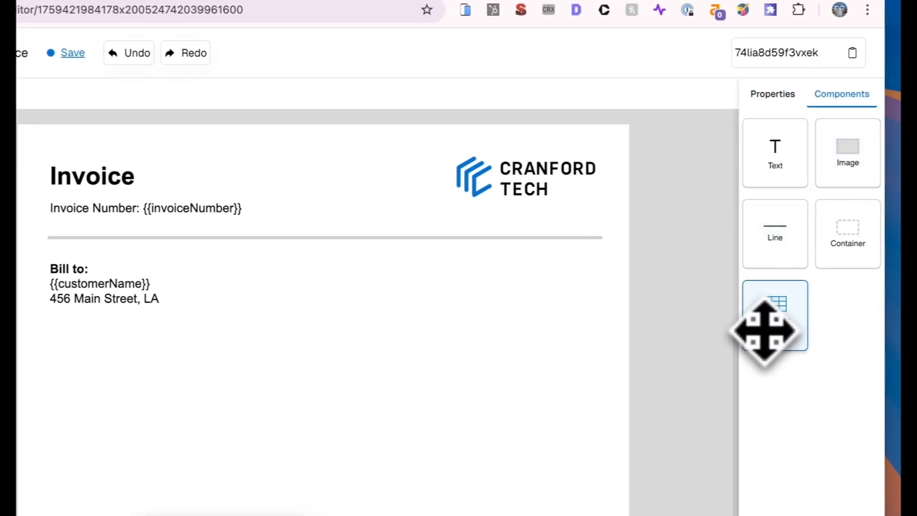
drag(333, 342, 262, 302)
drag(574, 320, 759, 320)
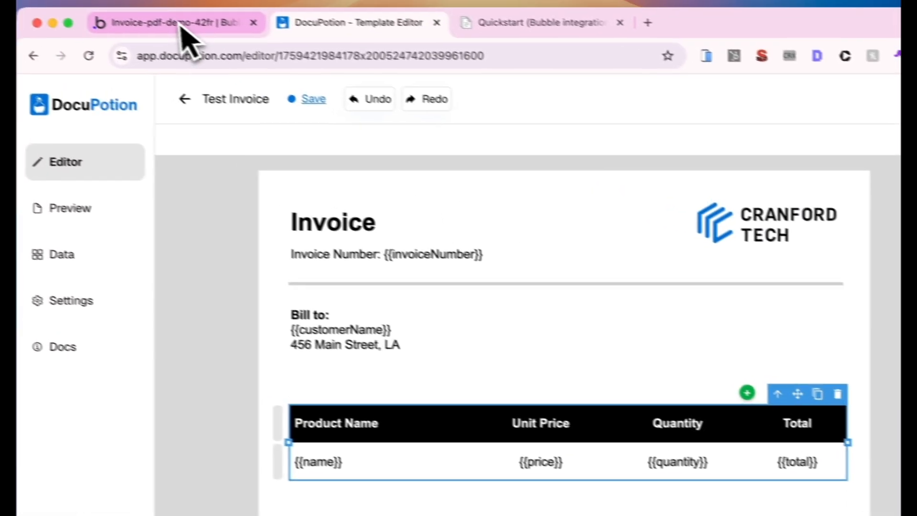
Switch to Bubble to examine the All Invoice Items data, and return to the DocuPotion template editor.
click(186, 35)
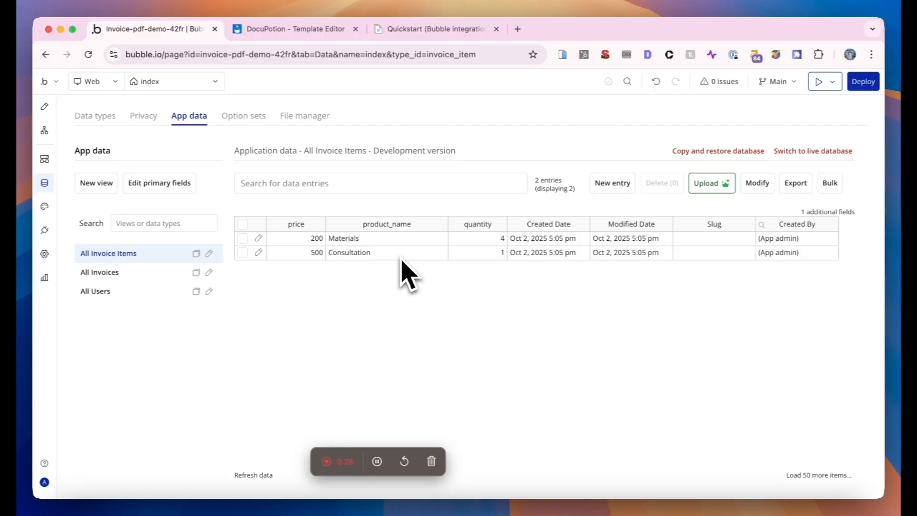
click(306, 30)
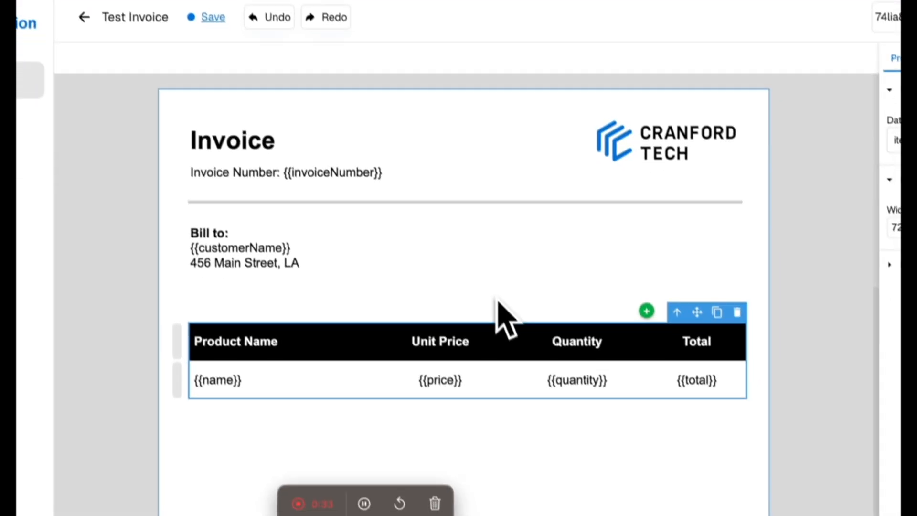
Try deleting the Product Name column from the dynamic table, and undo the deletion.
click(314, 329)
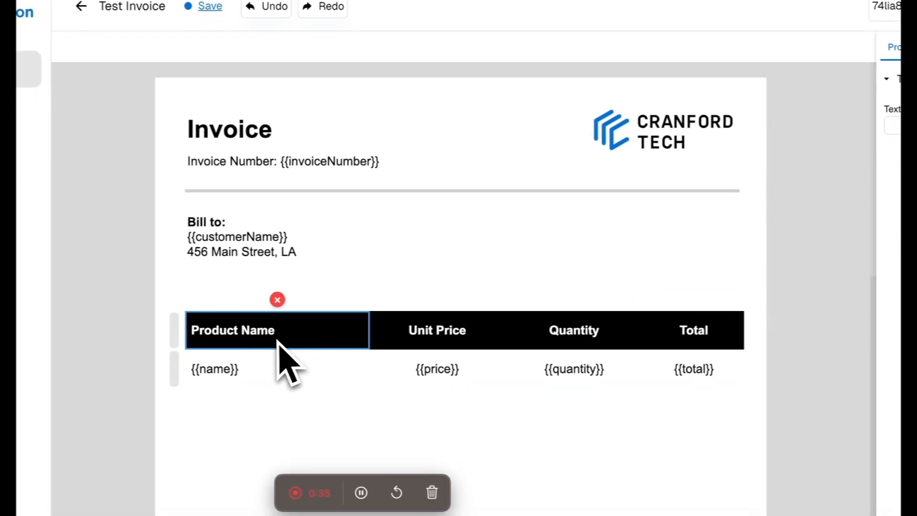
key(Delete)
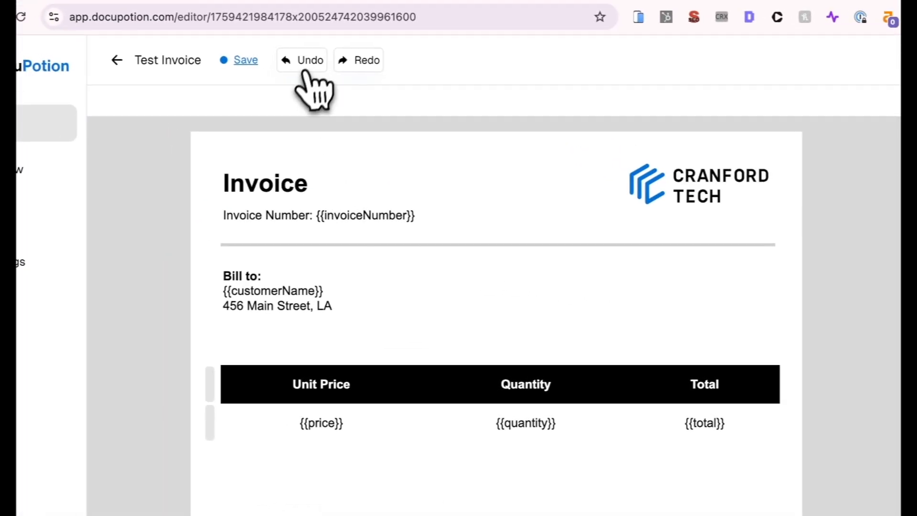
click(267, 6)
Try inserting a new column between Unit Price and Quantity in the dynamic table, and undo the insertion.
click(460, 387)
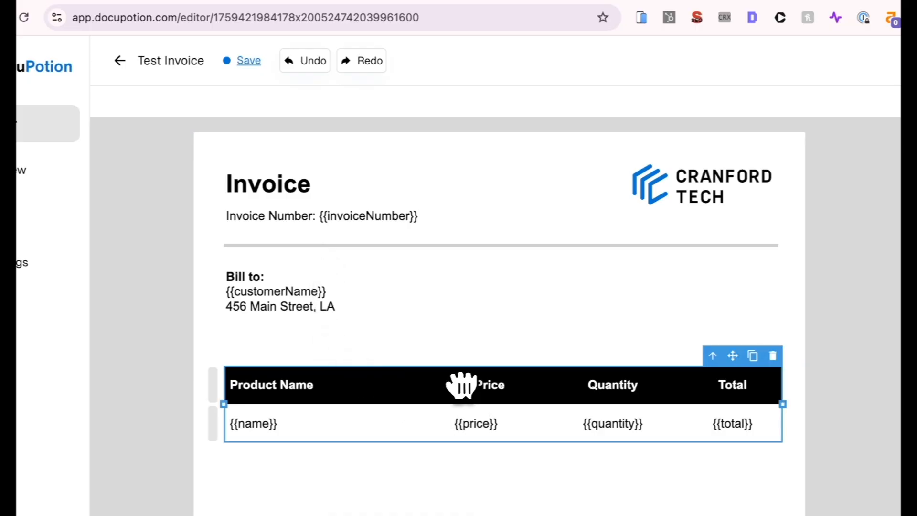
mouse_move(553, 393)
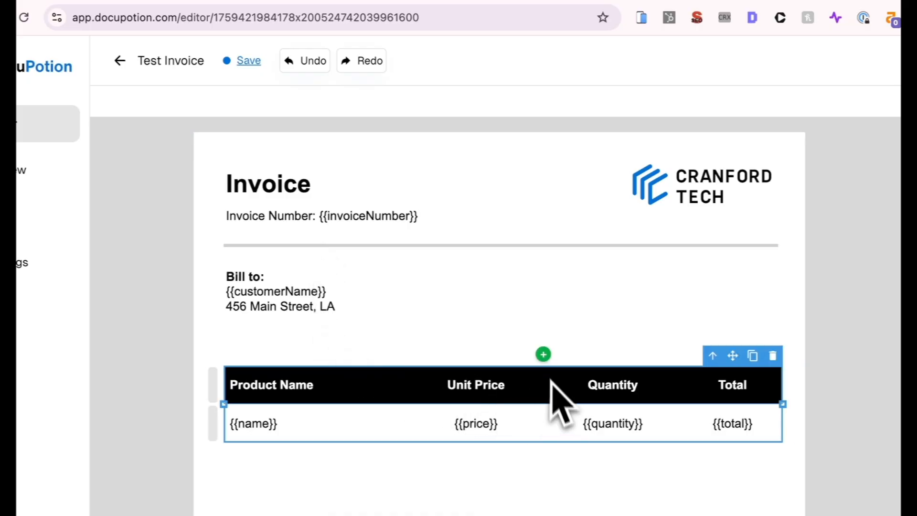
click(543, 355)
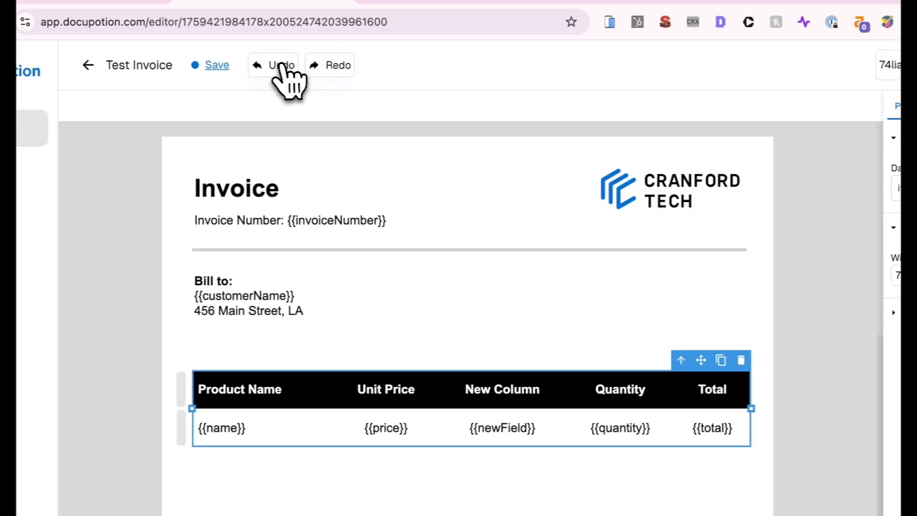
click(319, 50)
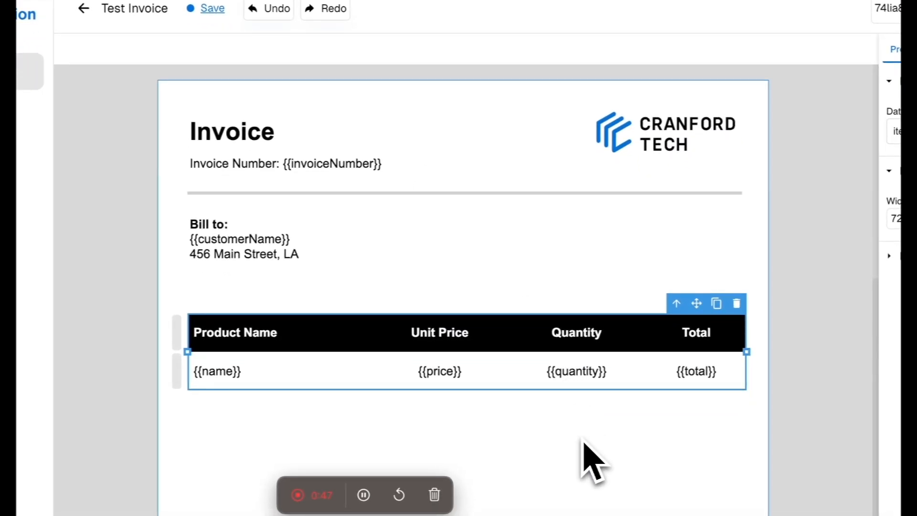
Deselect the dynamic table and preview the invoice with sample rows in the table.
click(583, 443)
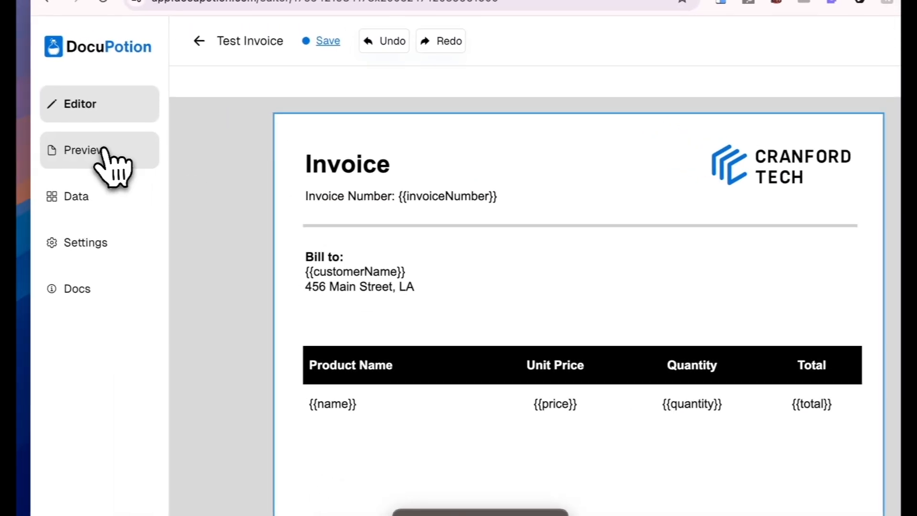
click(105, 152)
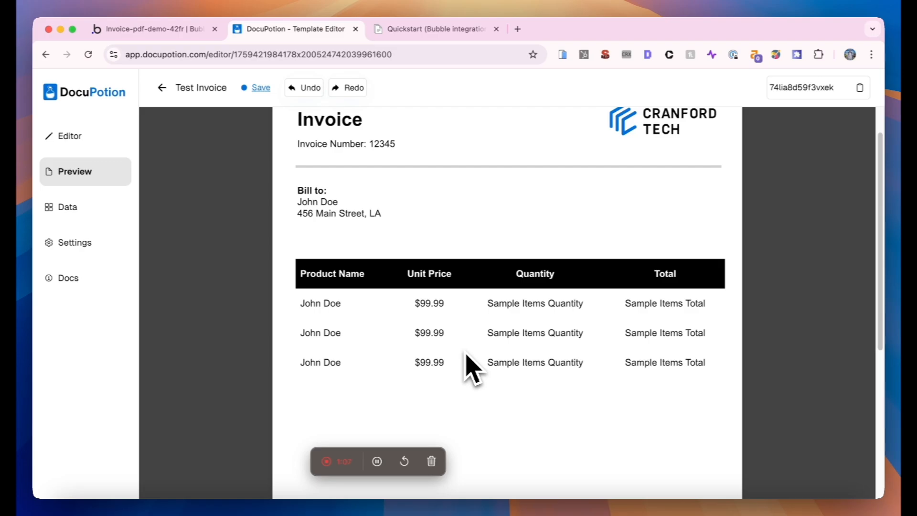
scroll(465, 368, up, 2)
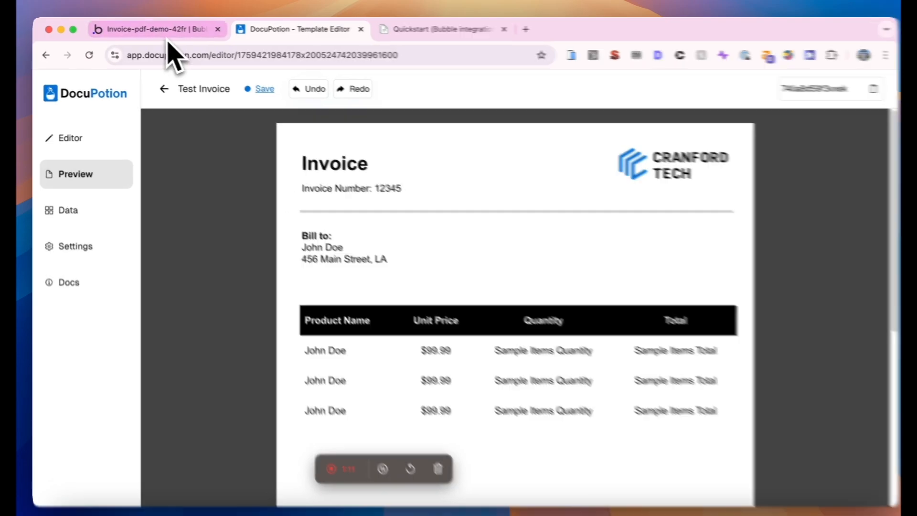
Switch to the Bubble editor's design view and create a click workflow for the Generate Invoice button.
click(167, 35)
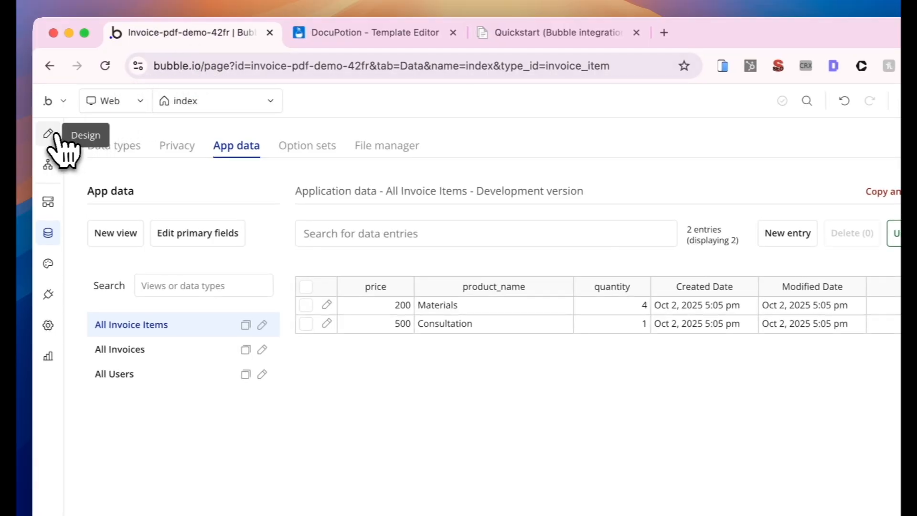
click(53, 136)
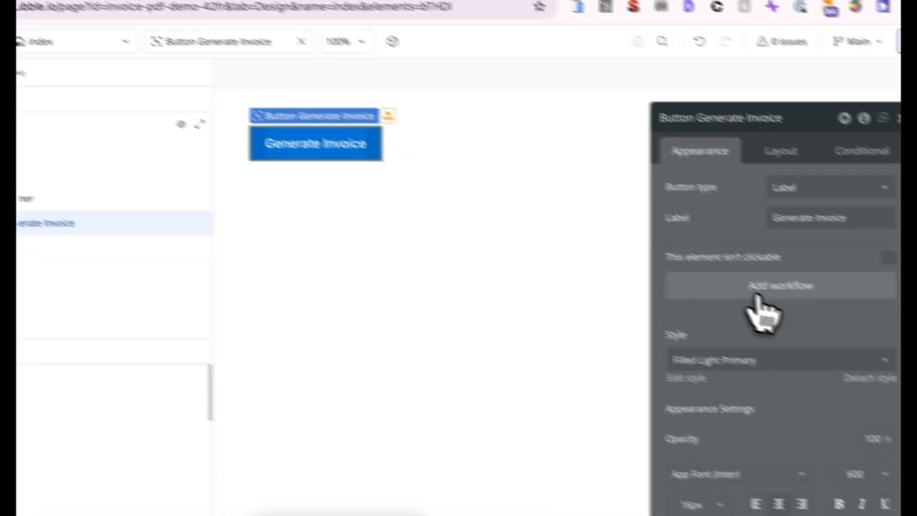
click(895, 346)
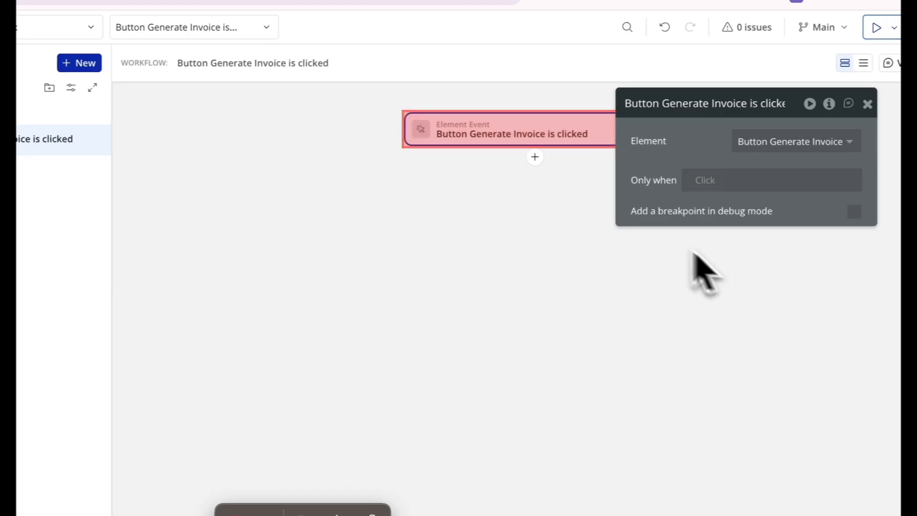
Add the Create PDF from Template plugin action as the workflow's first step and move its settings window aside.
click(535, 157)
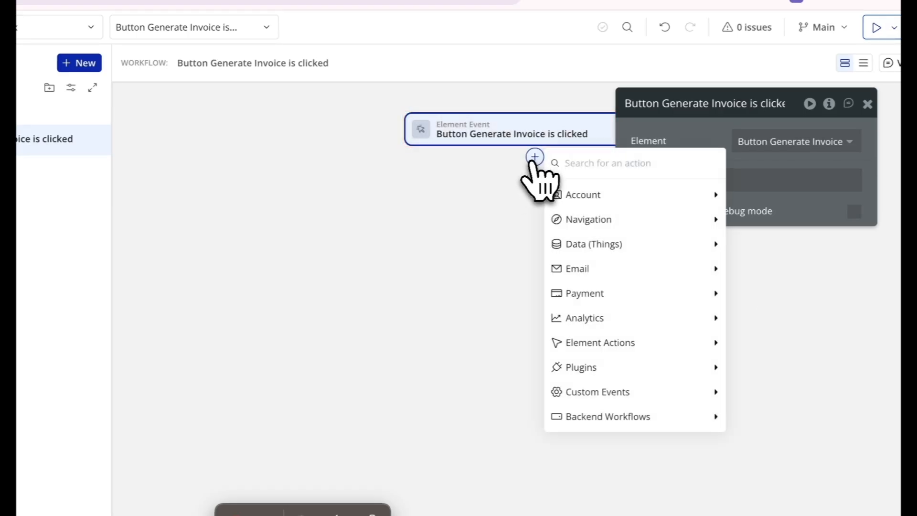
mouse_move(588, 336)
mouse_move(607, 366)
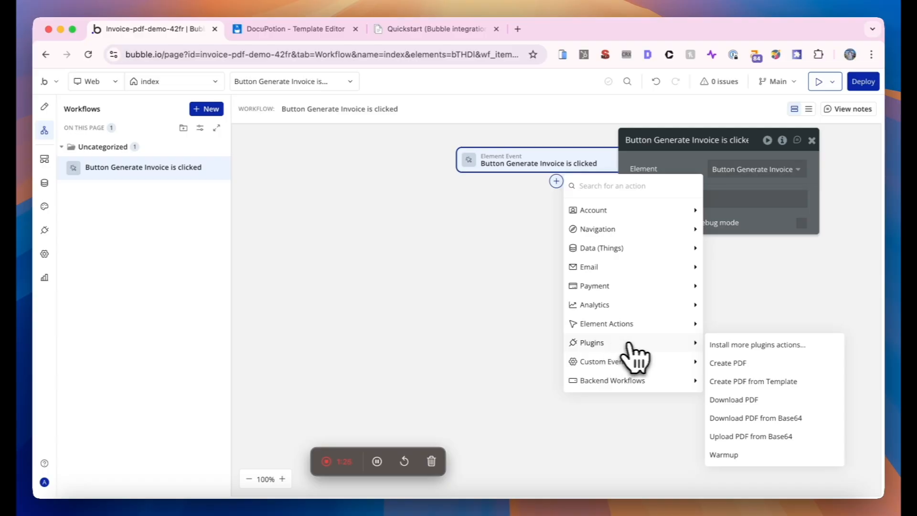
click(723, 381)
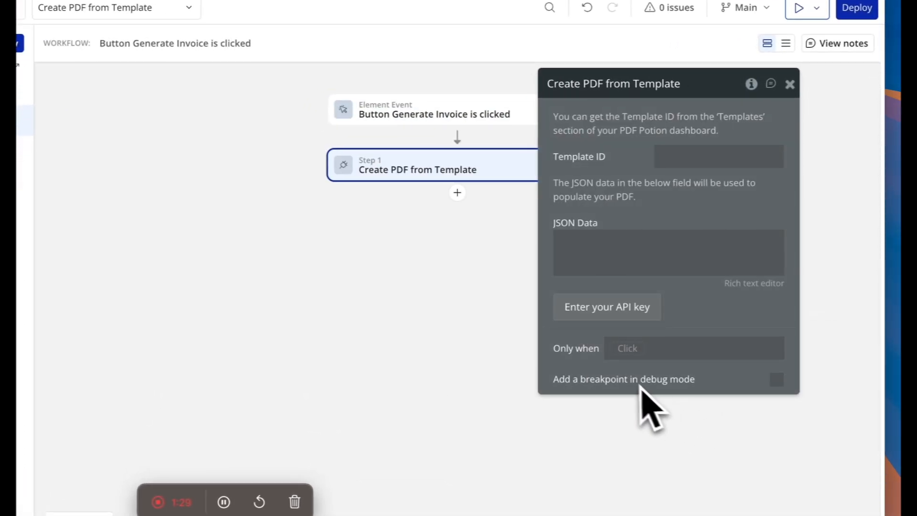
drag(651, 195, 690, 195)
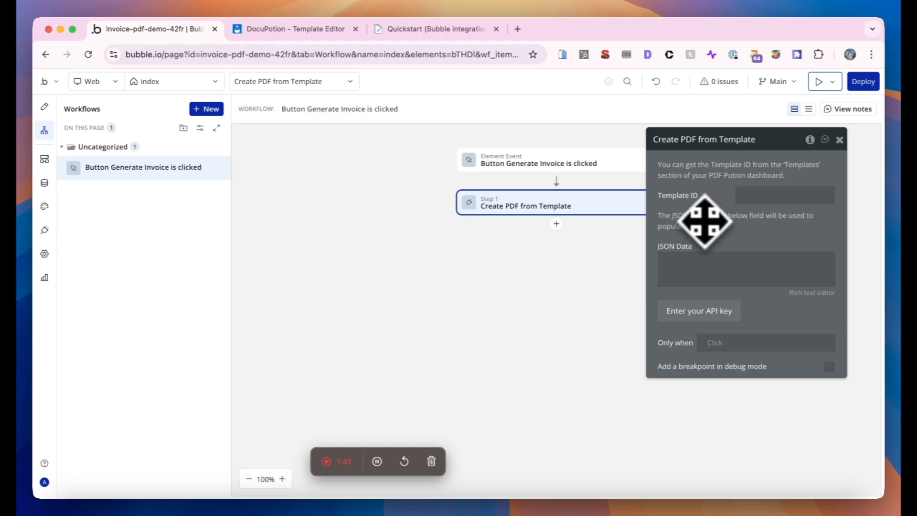
Copy the Test Invoice template's ID from DocuPotion and paste 74lia8d59f3vxek as the Create PDF from Template action's Template ID in Bubble.
click(294, 35)
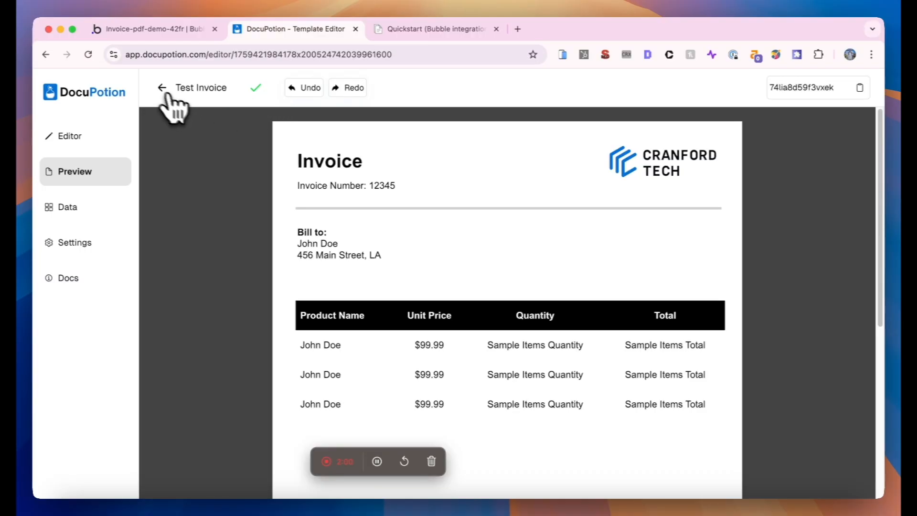
click(850, 109)
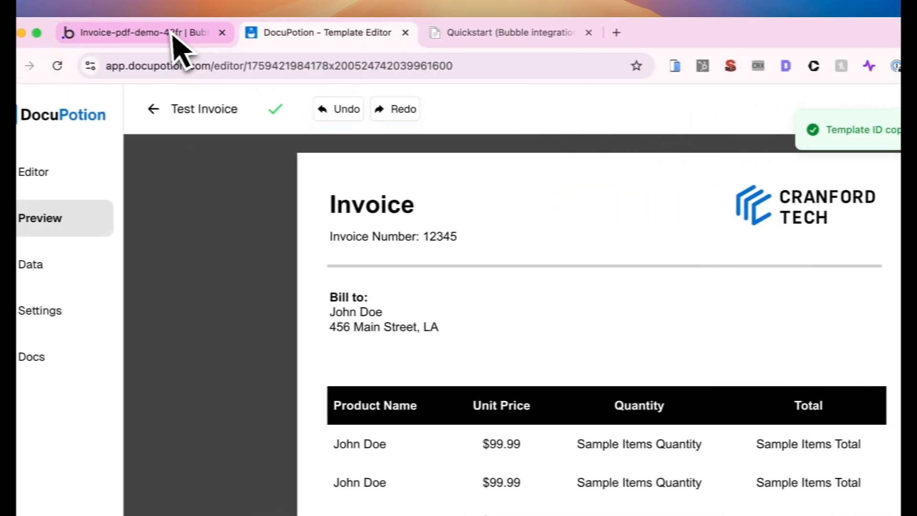
click(174, 41)
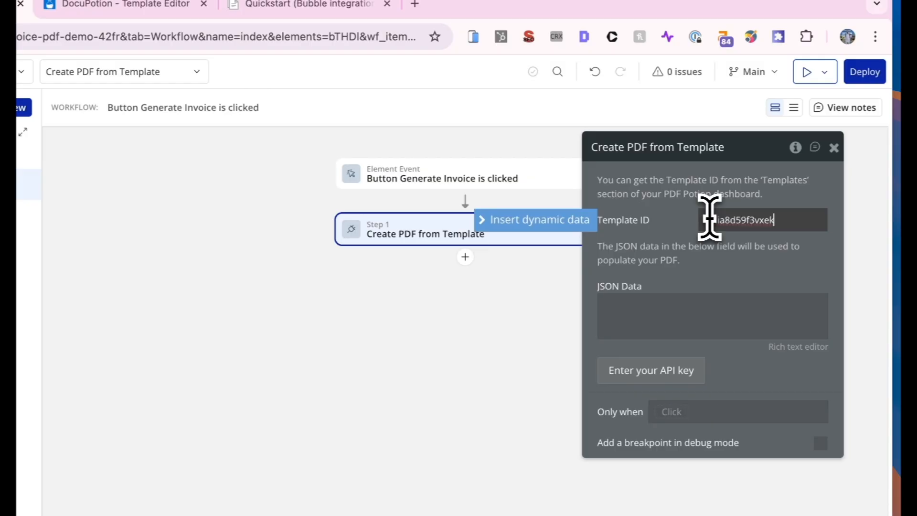
click(685, 263)
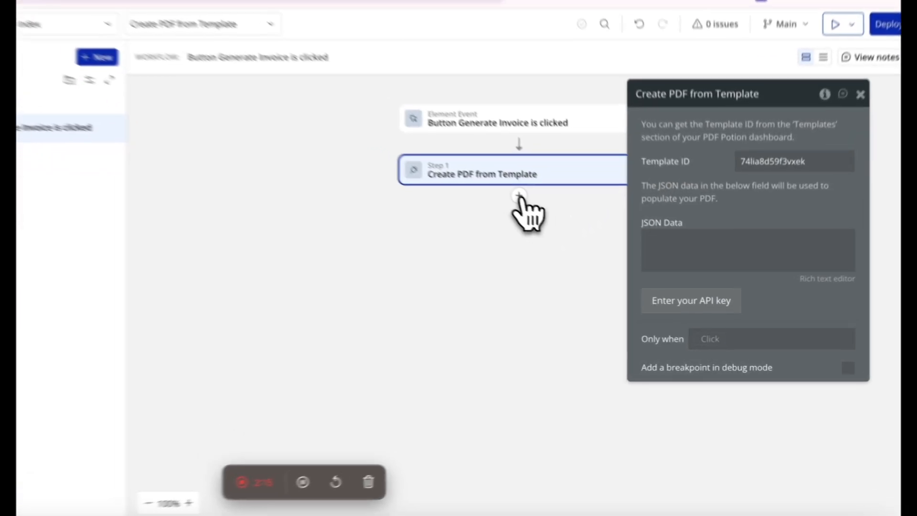
Add the Download PDF from Base64 plugin action as the workflow's second step.
click(557, 223)
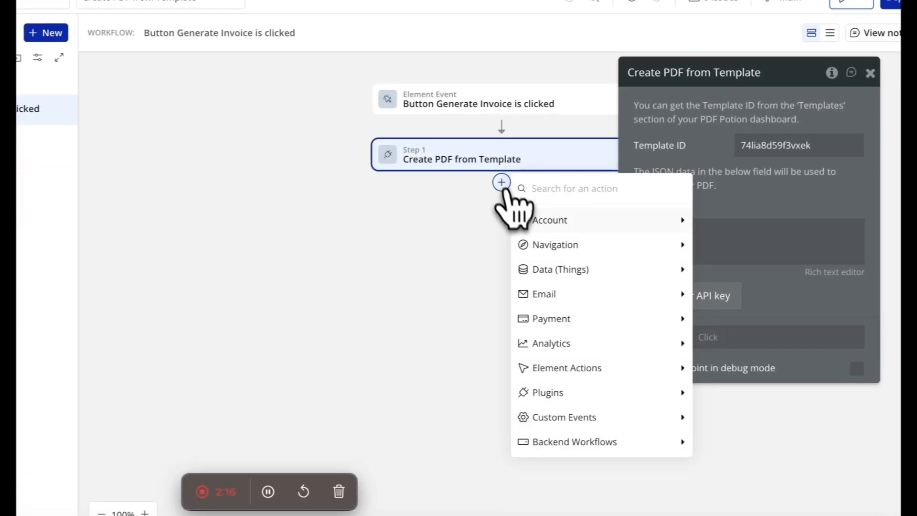
mouse_move(597, 392)
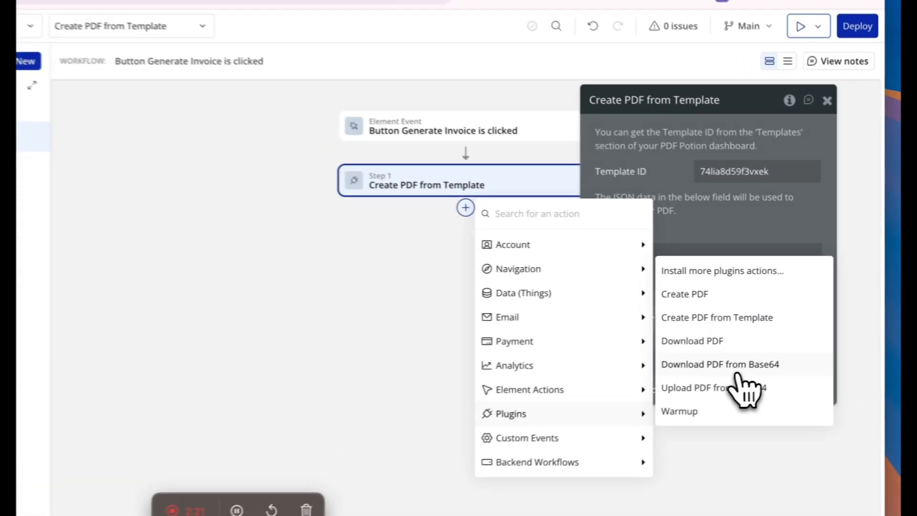
click(764, 349)
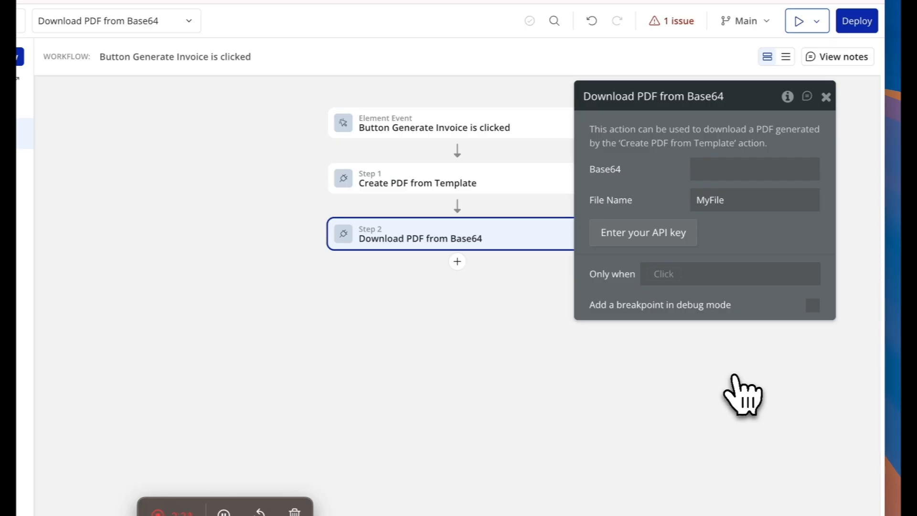
Set the download action's Base64 value to the dynamic expression Result of step 1 (Create PDF from Template)'s Base64 content.
click(734, 173)
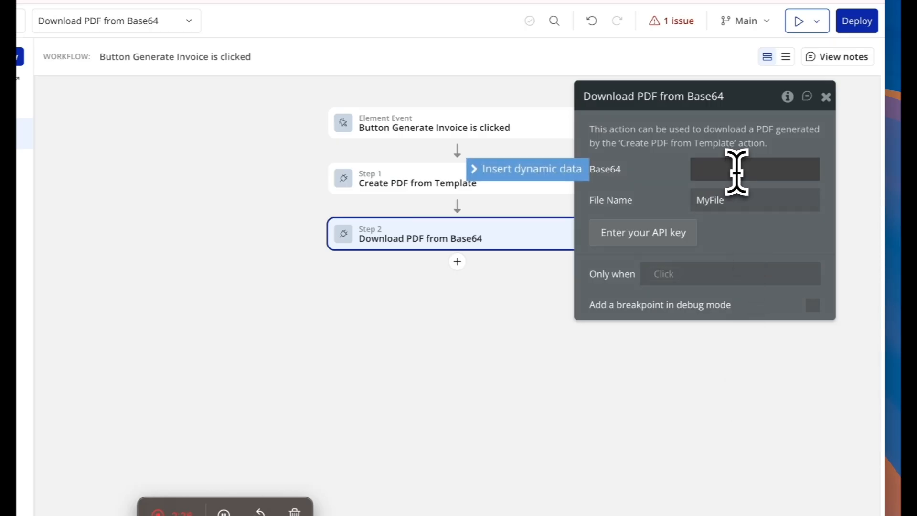
click(523, 169)
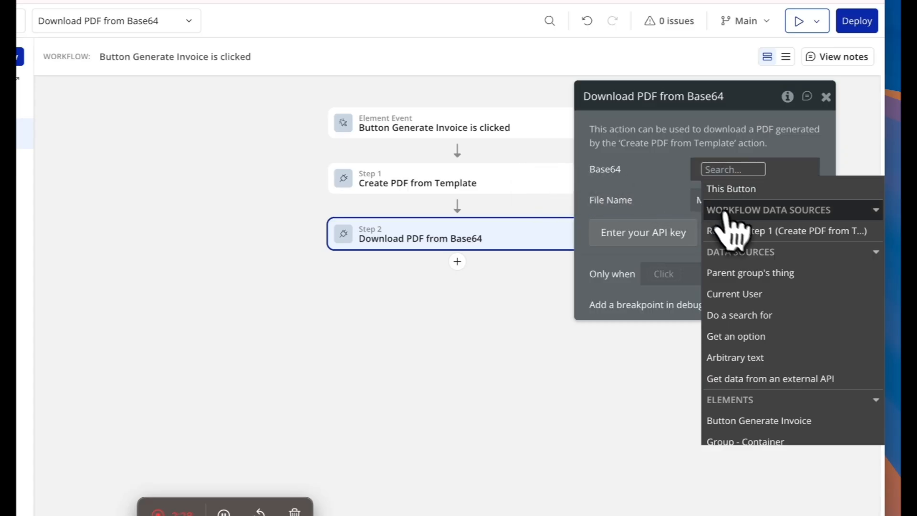
click(740, 232)
click(665, 180)
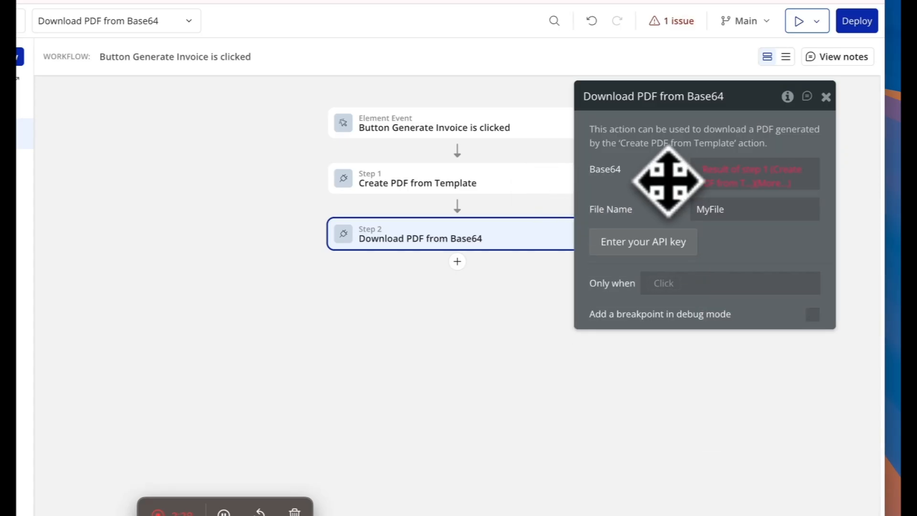
click(767, 181)
click(729, 236)
click(661, 195)
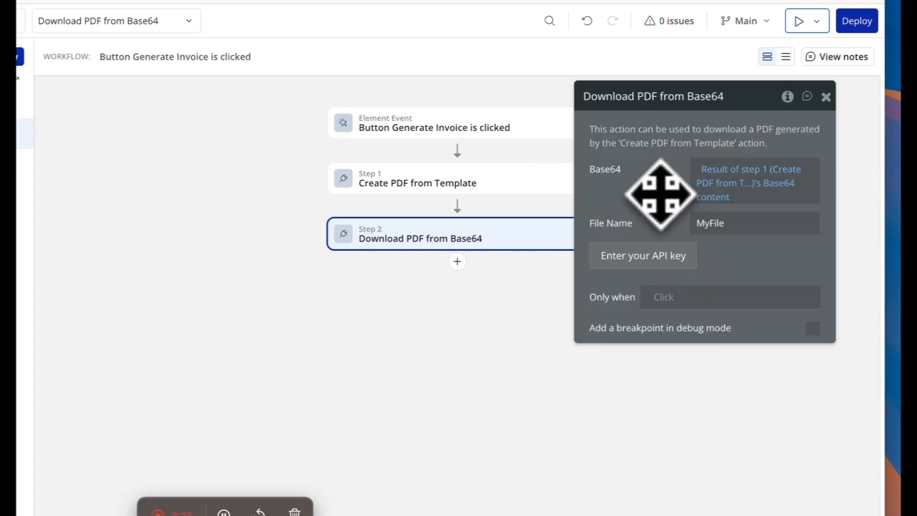
Set the downloaded PDF's file name to Invoice.
click(738, 232)
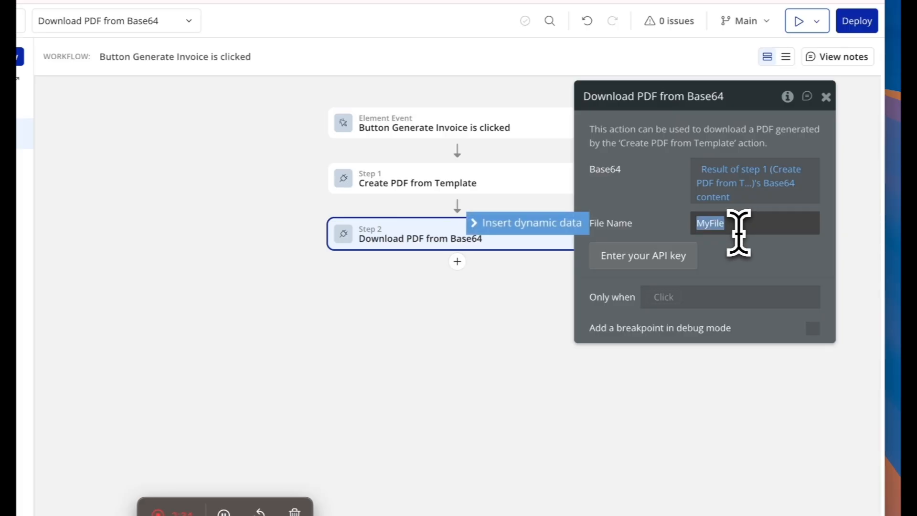
text(Ino)
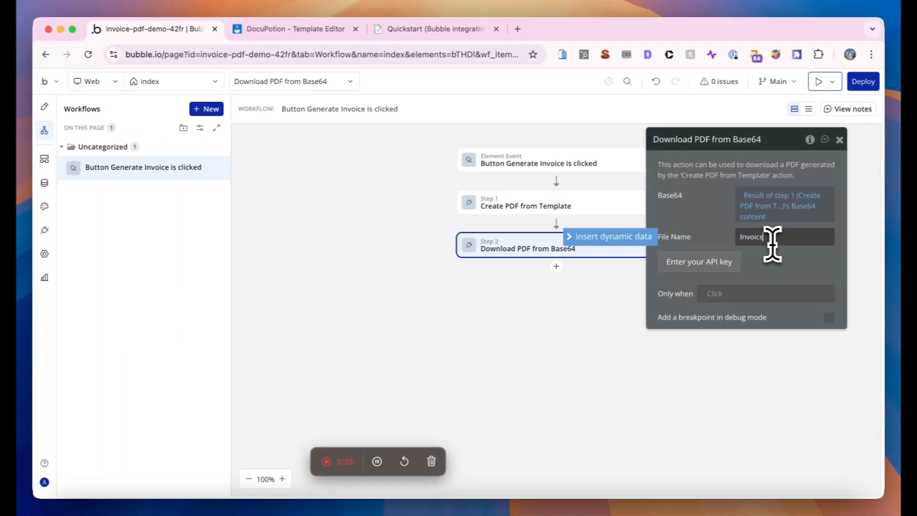
click(696, 226)
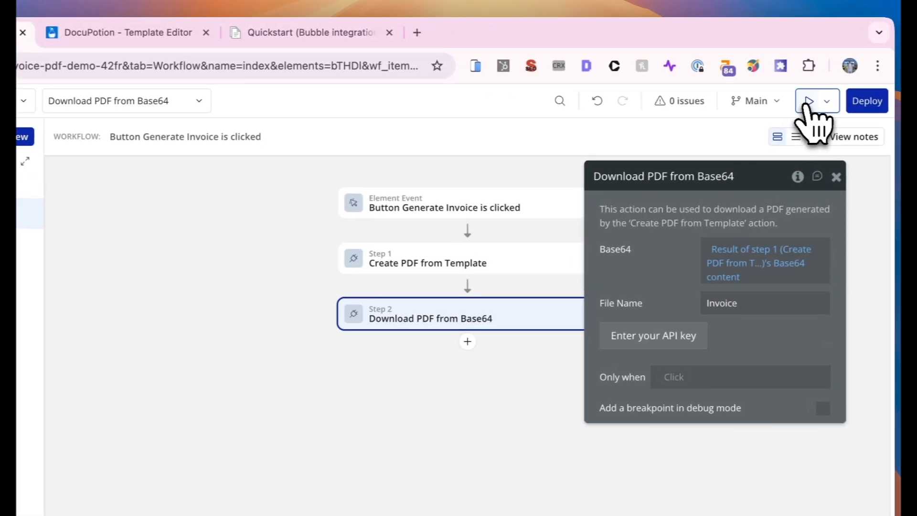
Preview the Bubble app, generate an invoice with the page's button, and open the downloaded PDF to examine it.
click(807, 102)
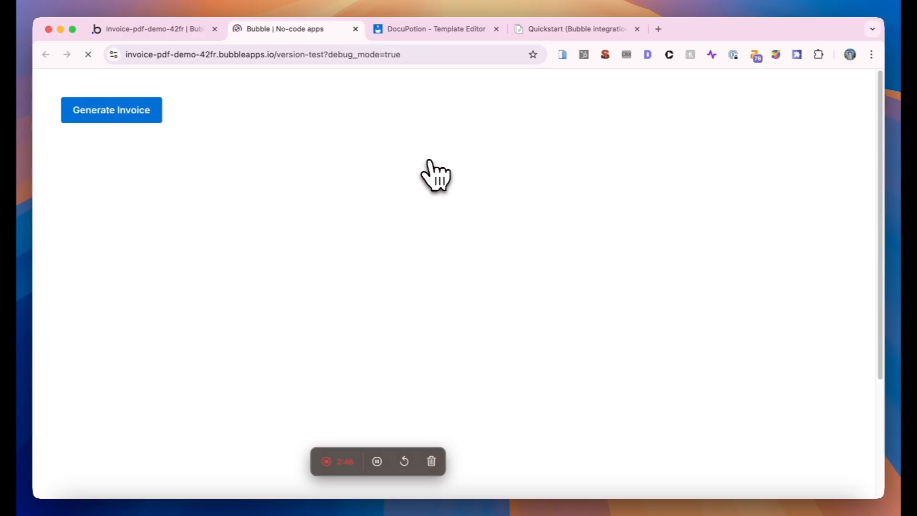
click(130, 114)
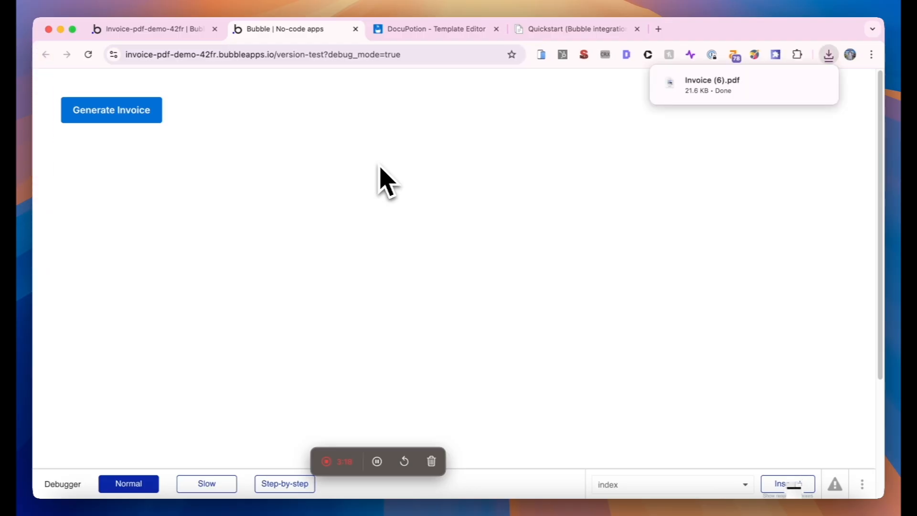
click(669, 93)
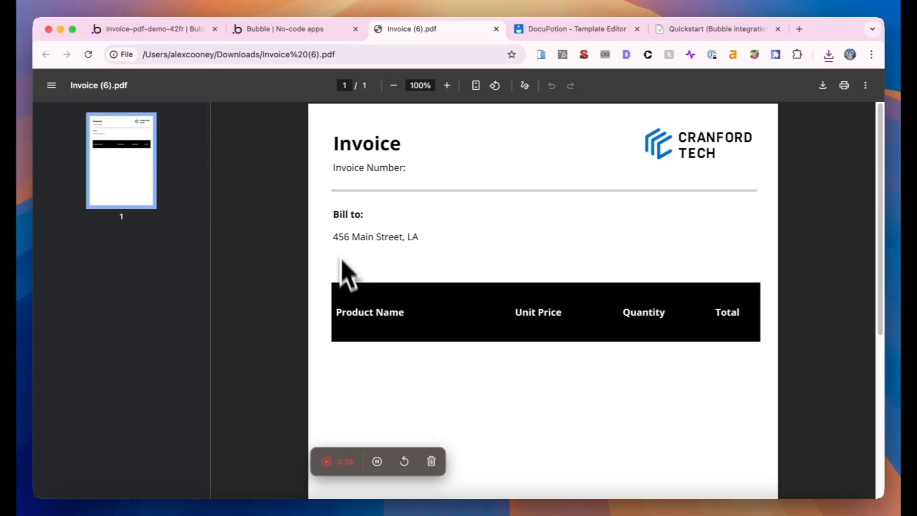
scroll(467, 367, down, 1)
scroll(472, 382, up, 1)
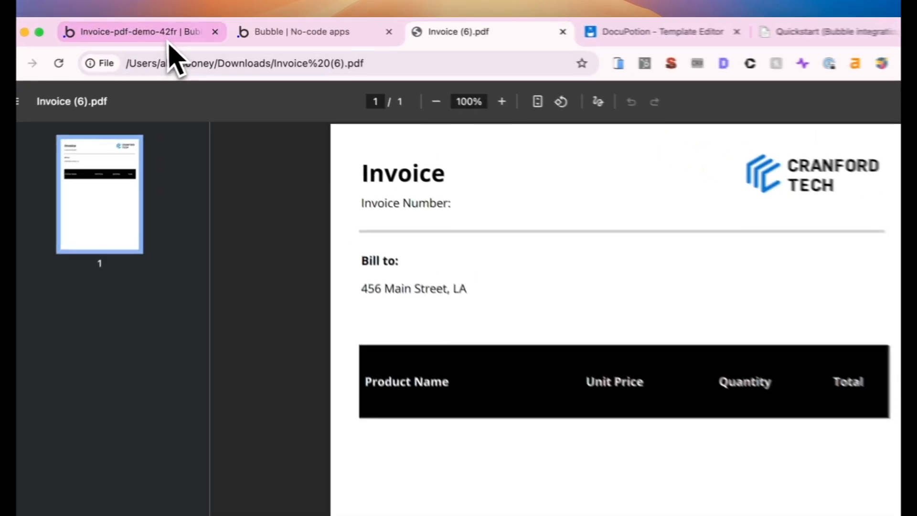
Reopen the Create PDF from Template step in Bubble, and switch to DocuPotion's template editor to examine the placeholder names.
click(176, 32)
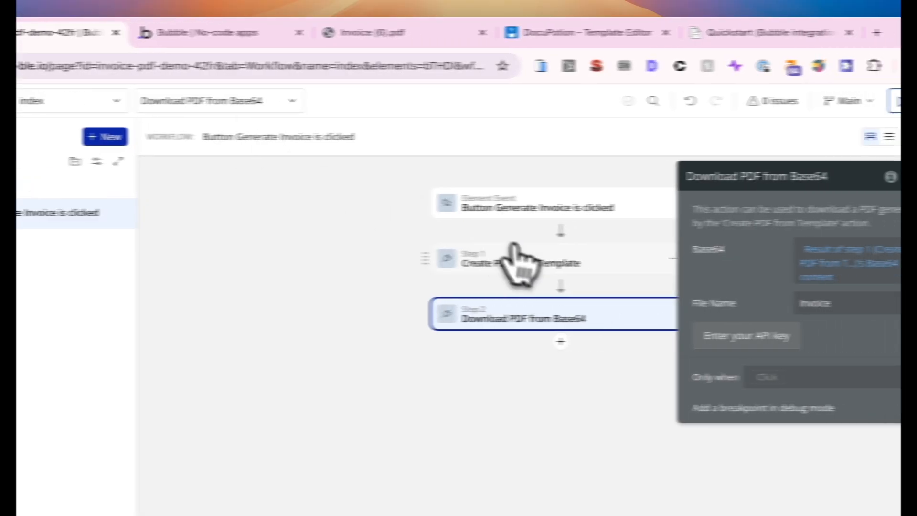
click(566, 208)
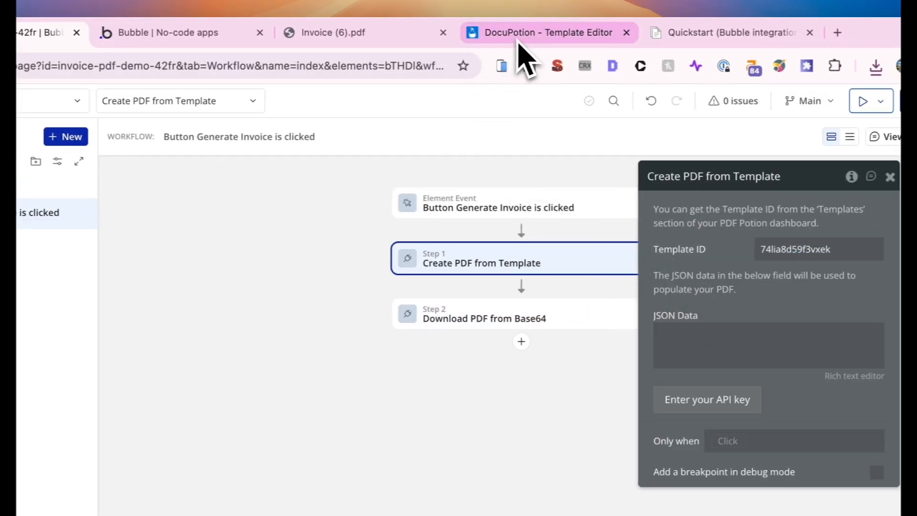
drag(519, 33, 401, 52)
click(99, 179)
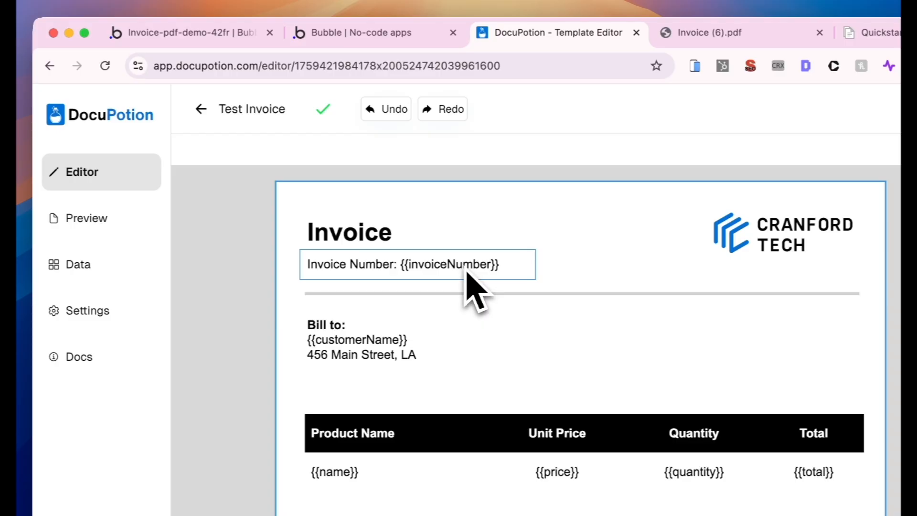
Switch back to Bubble and examine the Big Corp Inc. entry under All Invoices in the app data, closing it without saving.
click(177, 35)
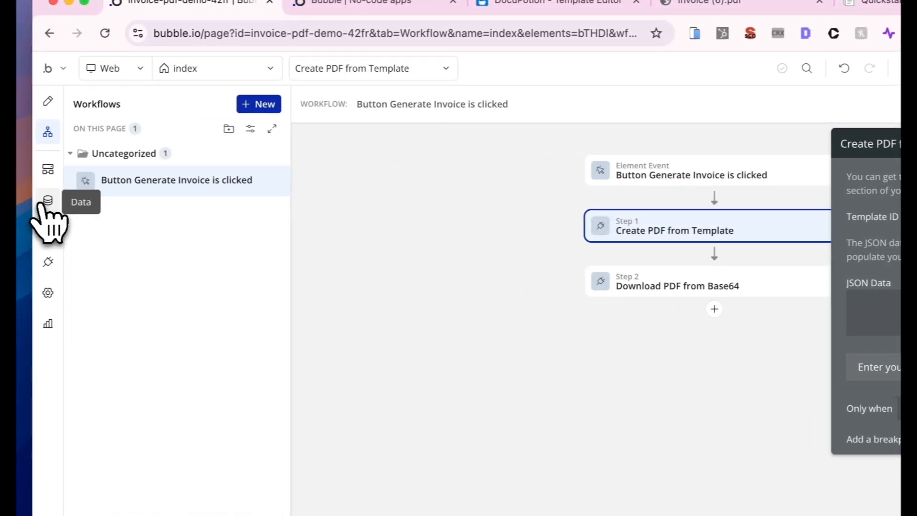
click(46, 203)
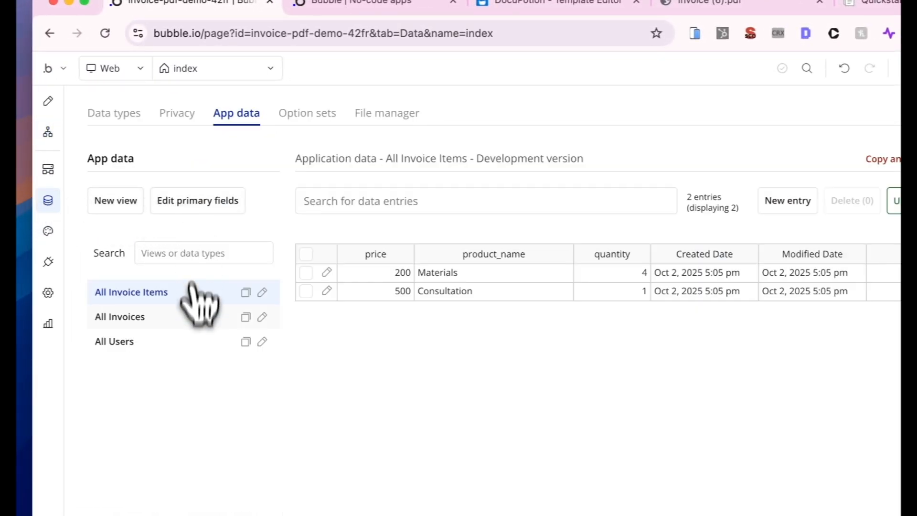
click(190, 316)
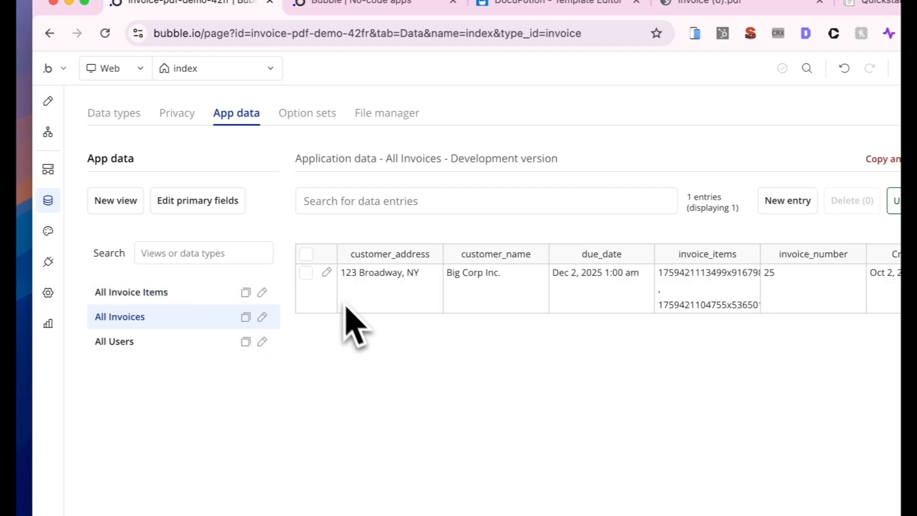
click(327, 272)
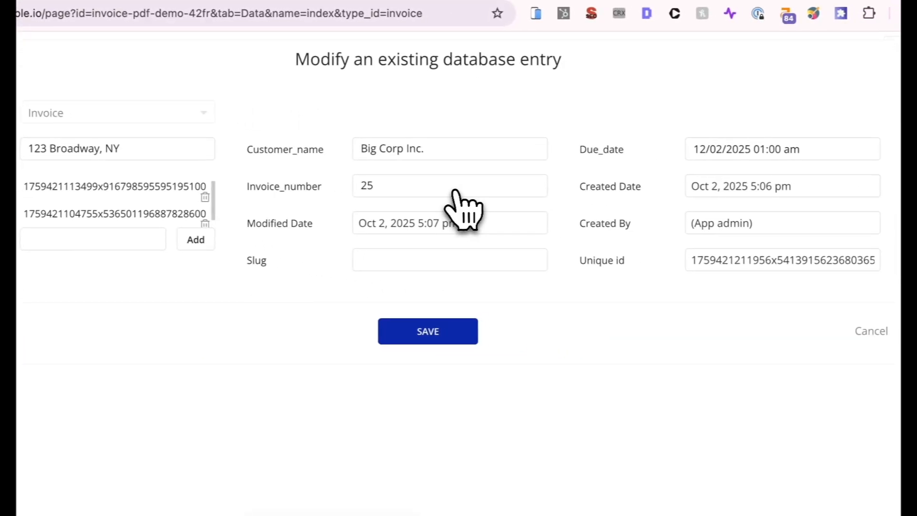
click(872, 333)
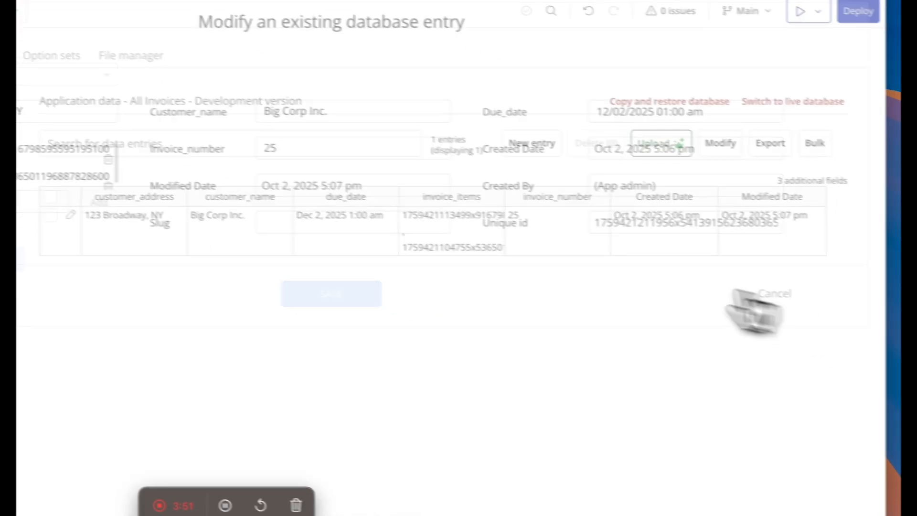
Return to the button's workflow and enter an opening and a closing brace on separate lines in the action's JSON Data.
click(45, 162)
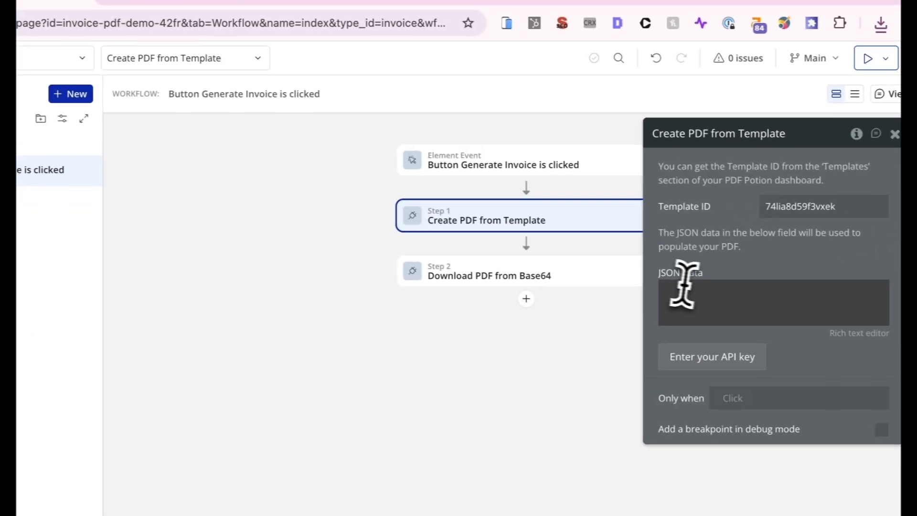
click(682, 291)
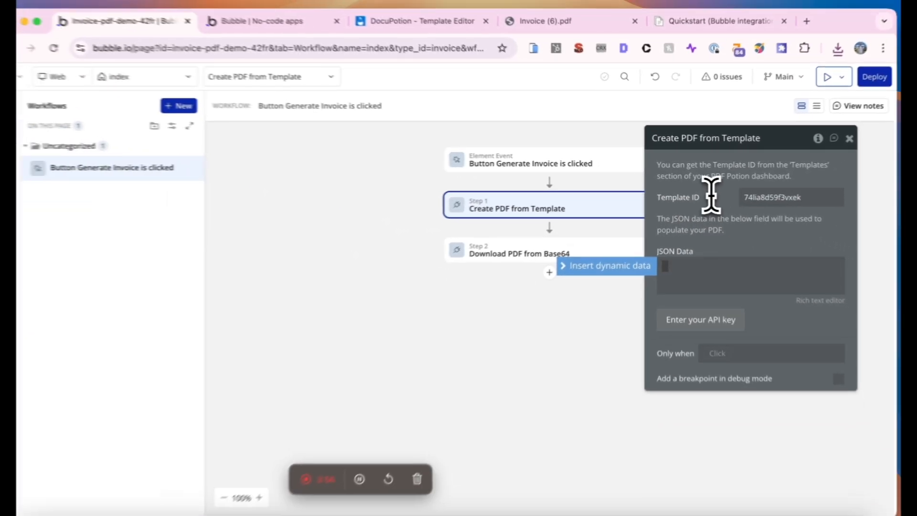
text({)
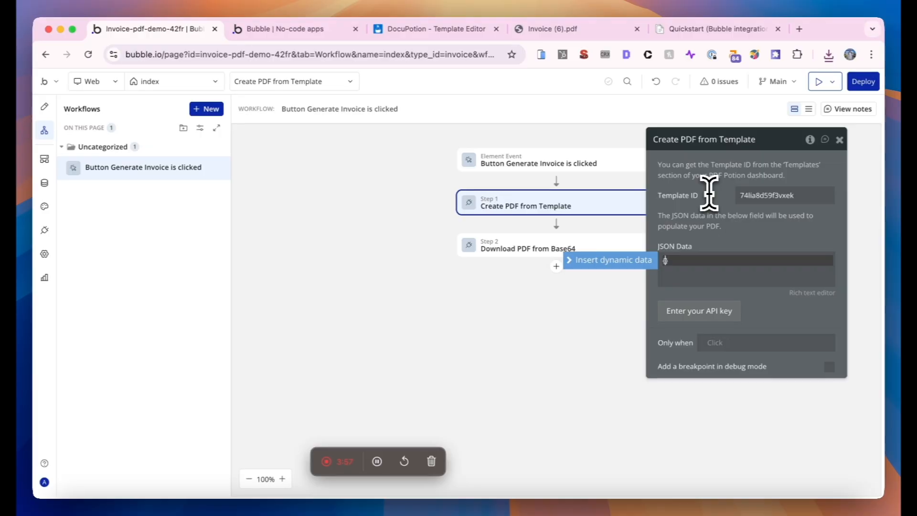
key(Return)
key(Return)
text(})
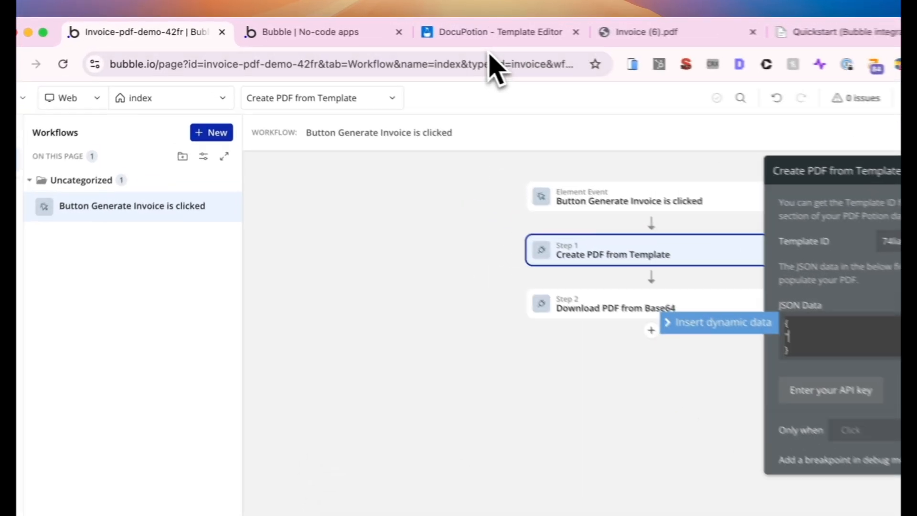
Check the invoice number placeholder in DocuPotion and enter the matching "invoiceNumber" key between the braces of Bubble's JSON Data.
click(430, 29)
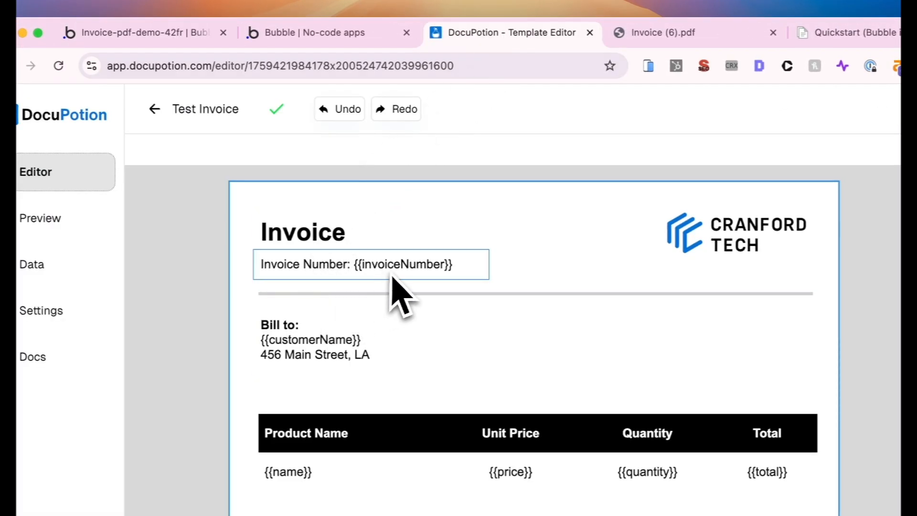
click(163, 33)
click(656, 254)
key(ctrl+a)
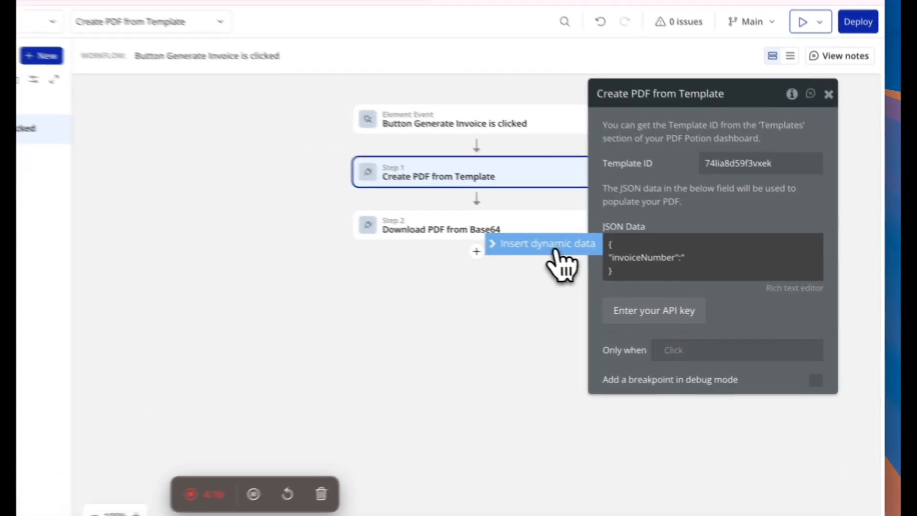
Insert a search for Invoice as the dynamic "invoiceNumber" value in the JSON Data, using the first item's invoice_number.
click(615, 261)
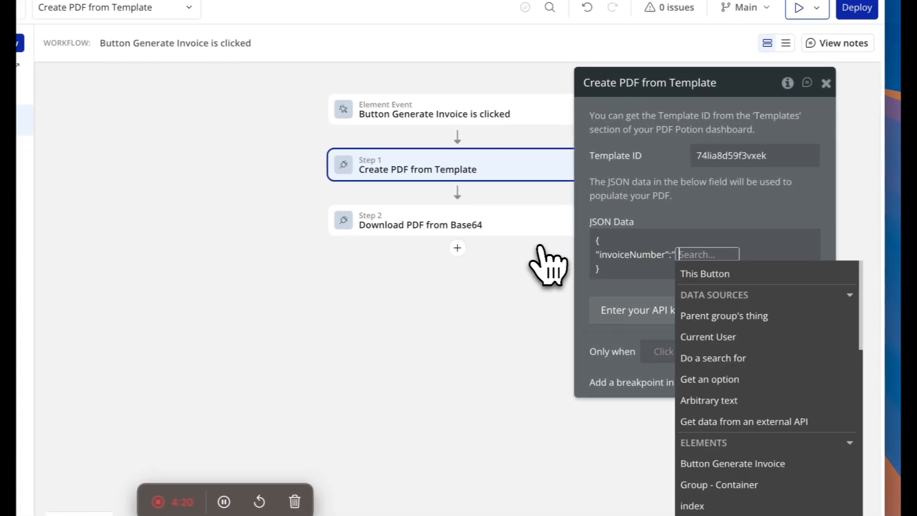
click(760, 359)
click(492, 125)
click(483, 182)
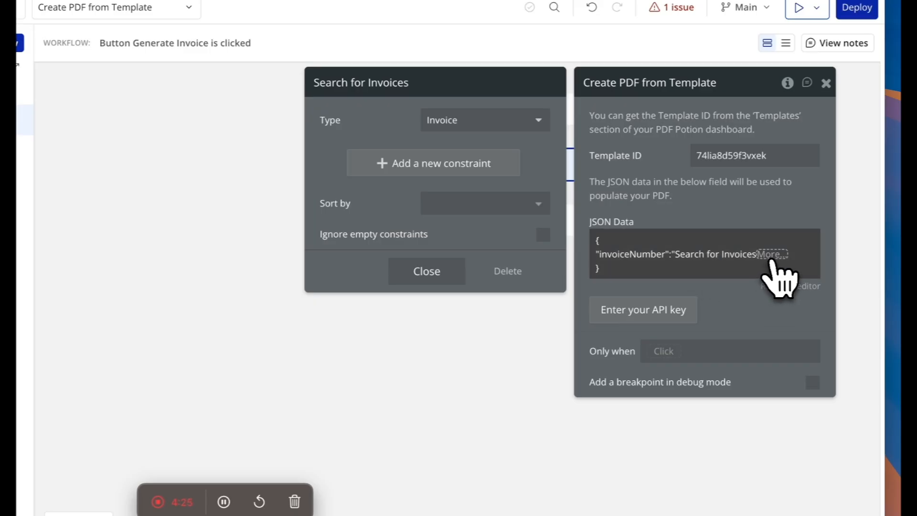
click(772, 255)
click(715, 377)
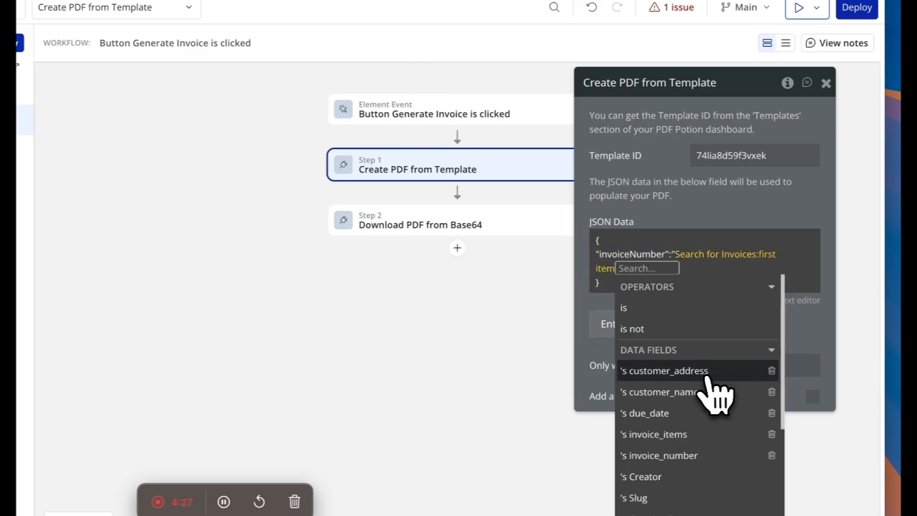
click(695, 455)
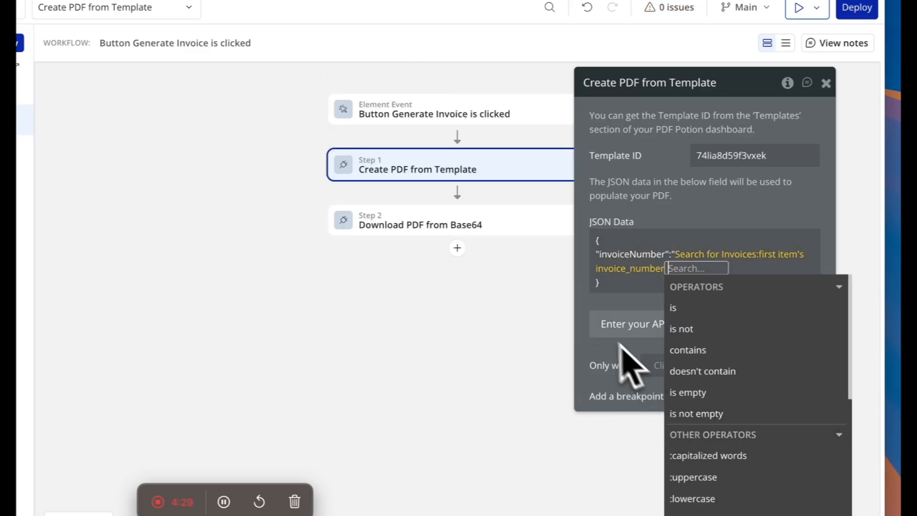
click(587, 376)
click(686, 273)
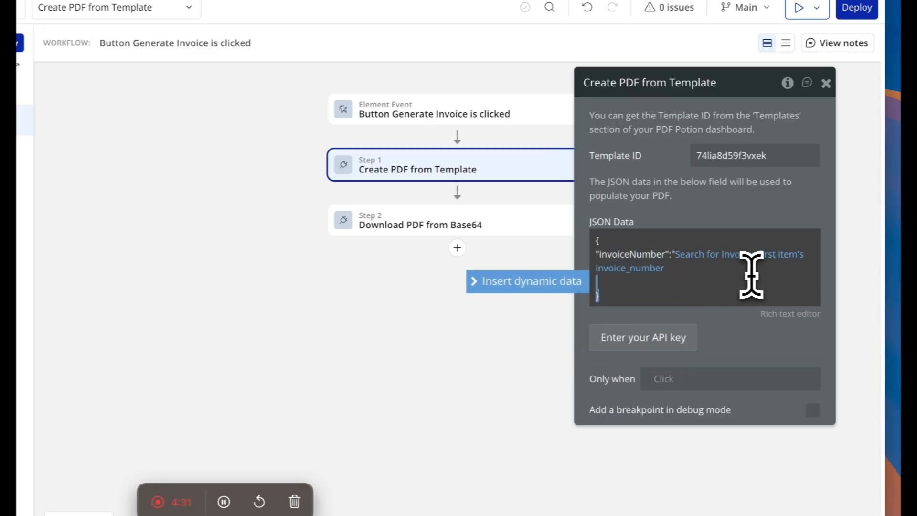
click(741, 352)
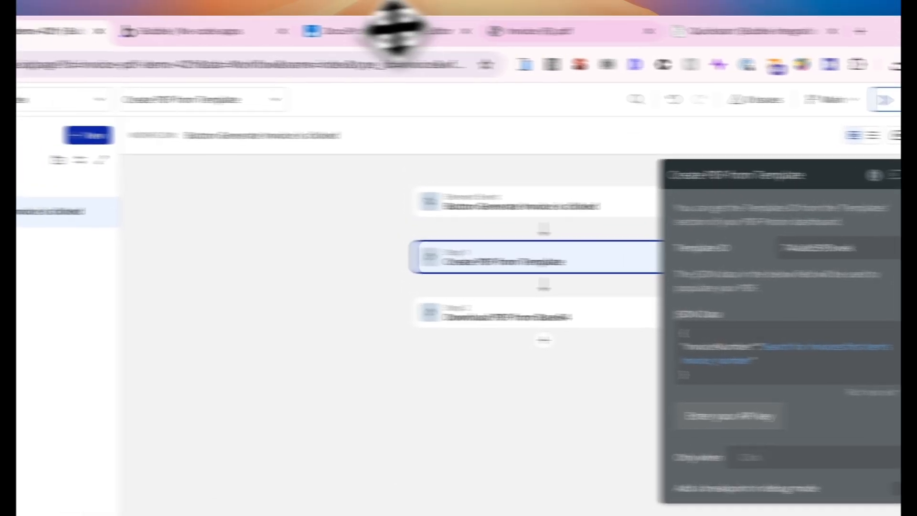
Generate an invoice from the app preview, open Invoice (7).pdf, and compare its invoice number with Invoice (6).pdf.
click(325, 38)
click(353, 110)
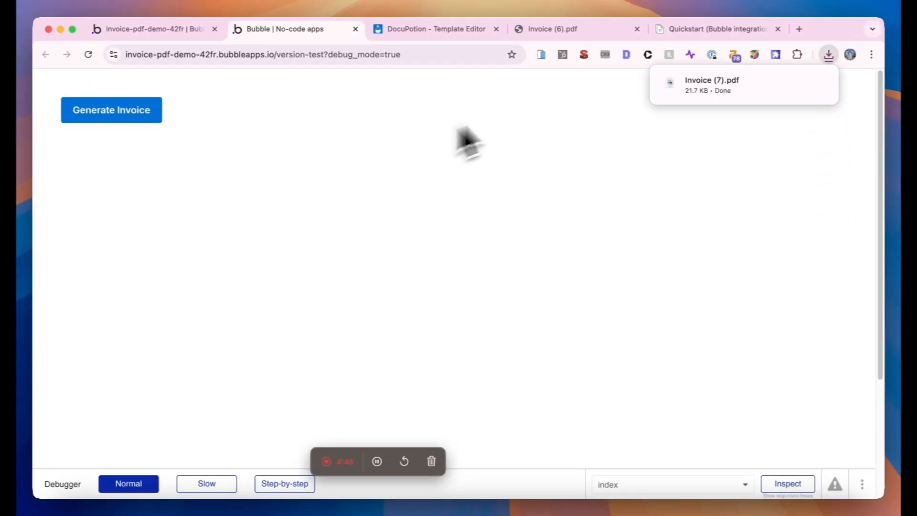
click(664, 78)
drag(616, 33, 479, 33)
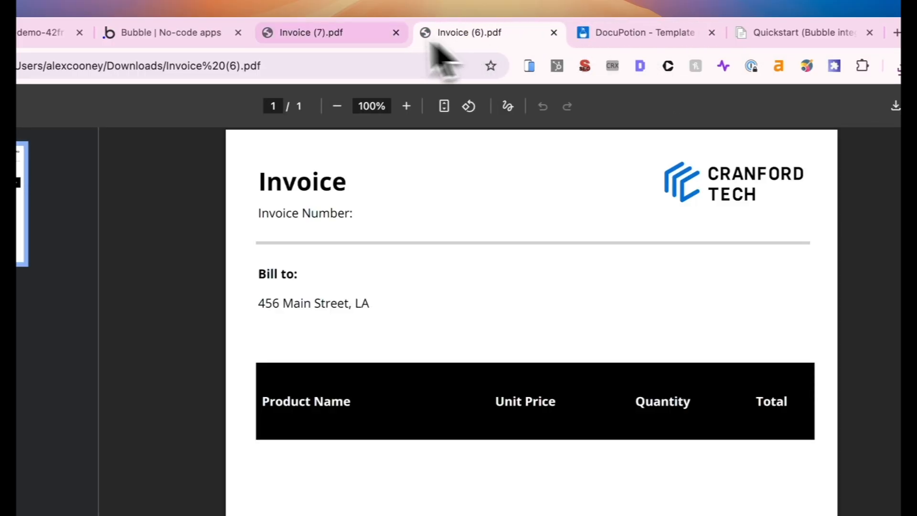
click(317, 37)
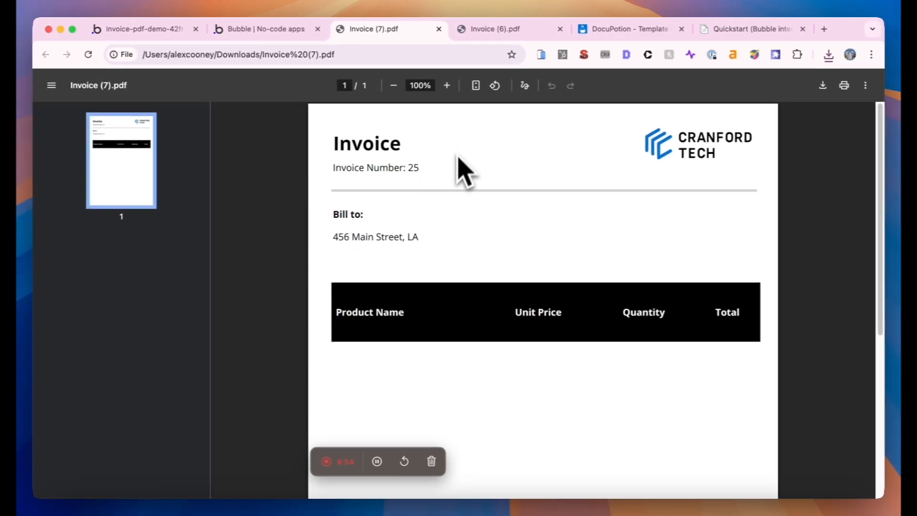
Check the customer name placeholder in DocuPotion and add a matching "customerName" key on a new line of Bubble's JSON Data.
click(143, 31)
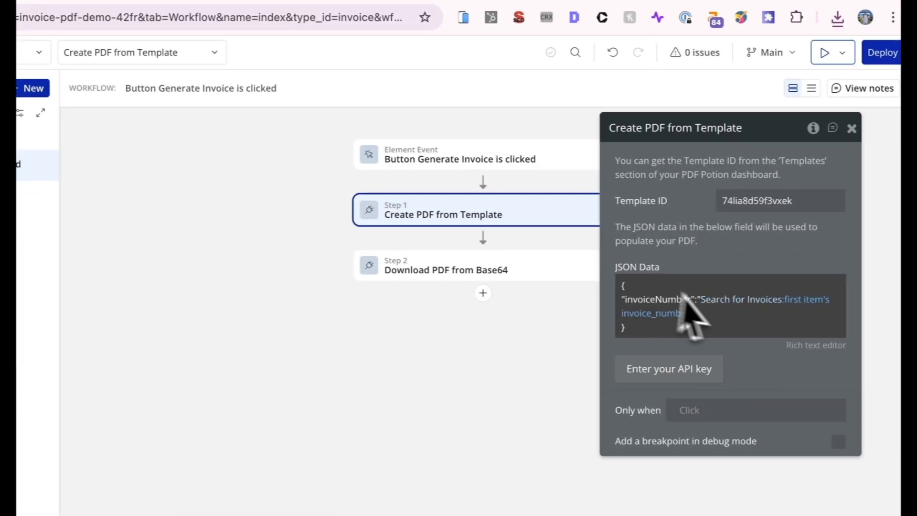
click(865, 352)
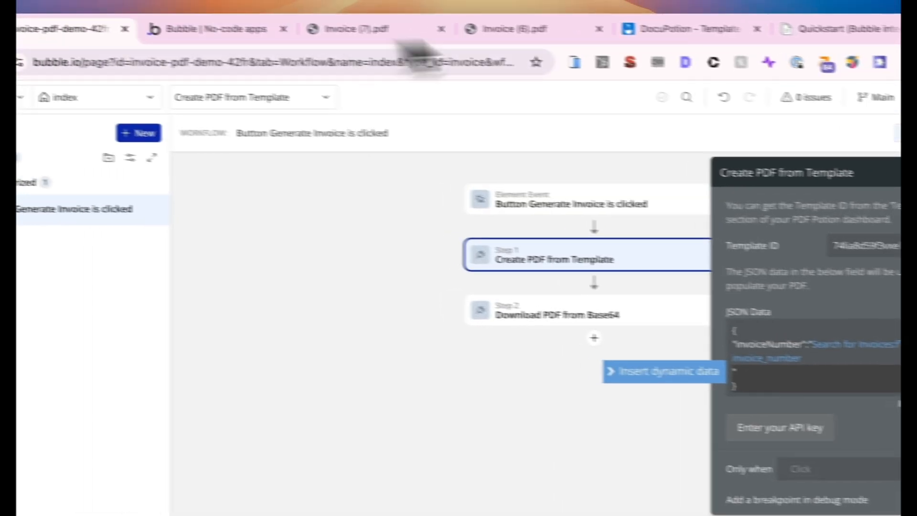
click(518, 12)
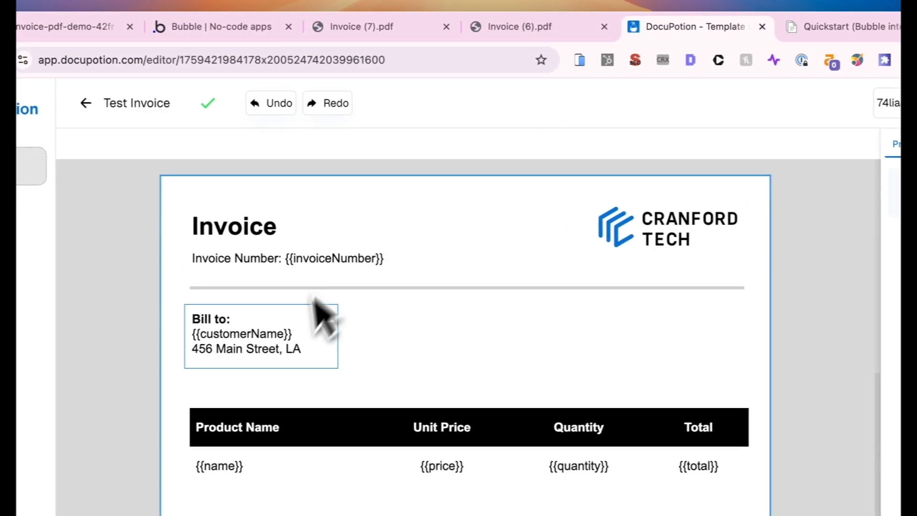
click(117, 29)
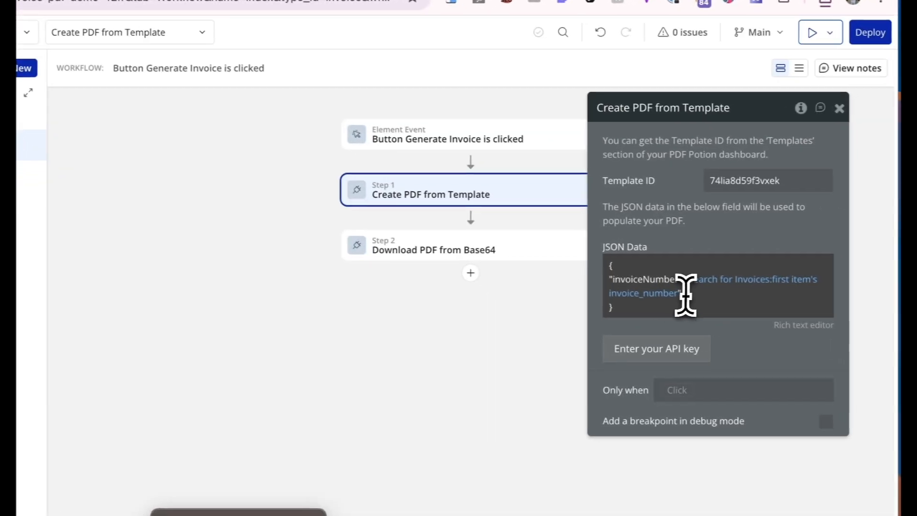
text(,)
key(Return)
text("customerName":")
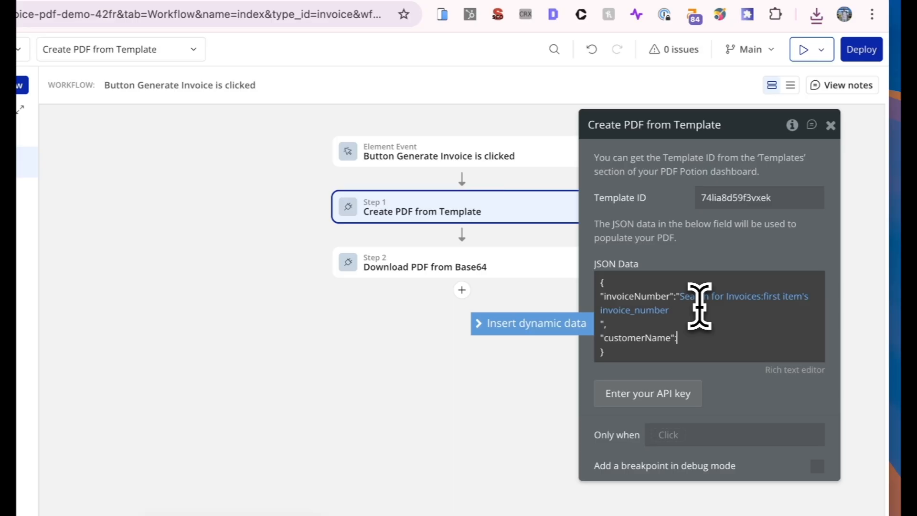
Insert a search for Invoice as the dynamic "customerName" value, using the first item's customer_name.
click(537, 327)
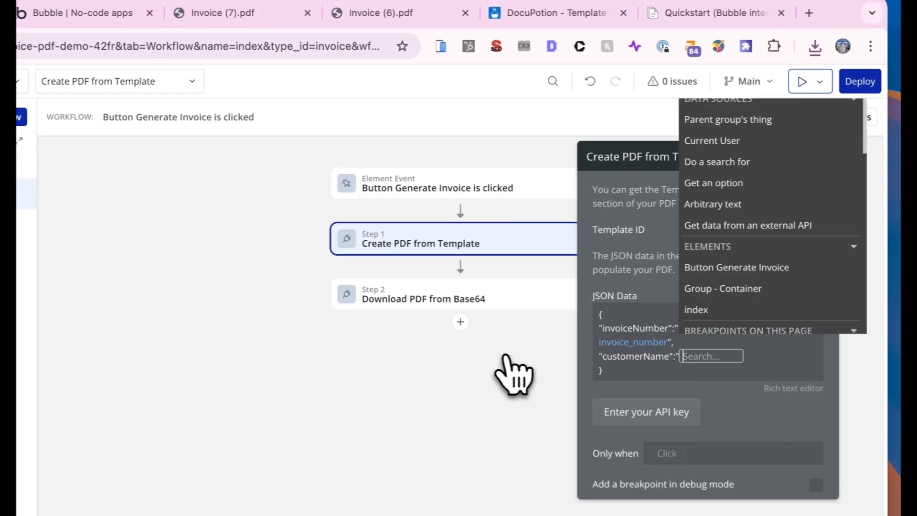
click(753, 157)
click(525, 195)
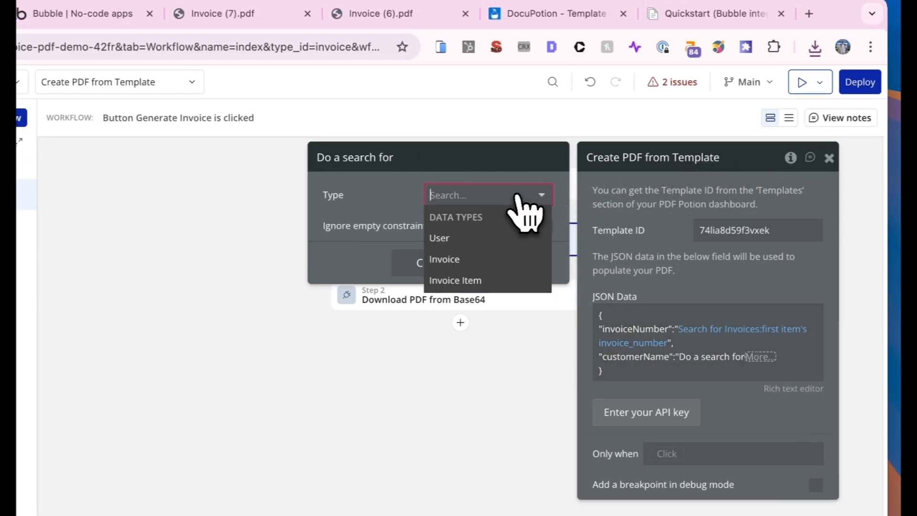
click(492, 259)
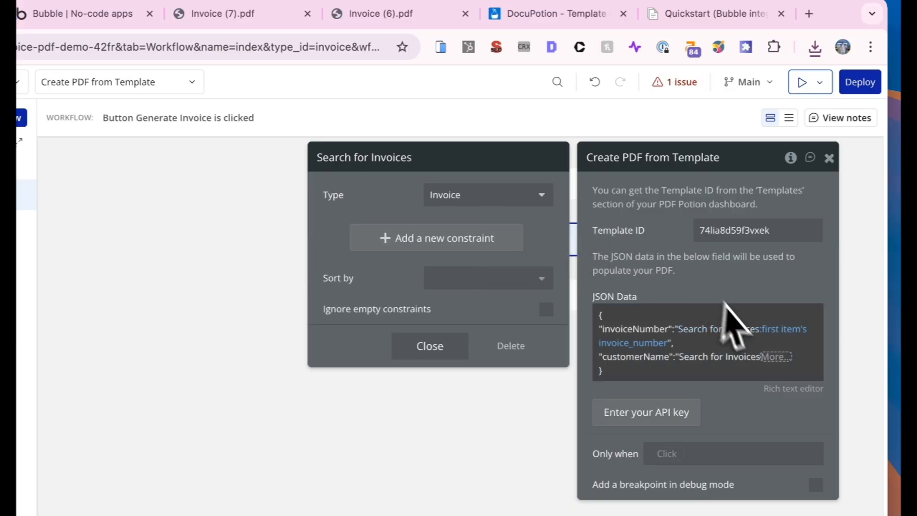
click(776, 373)
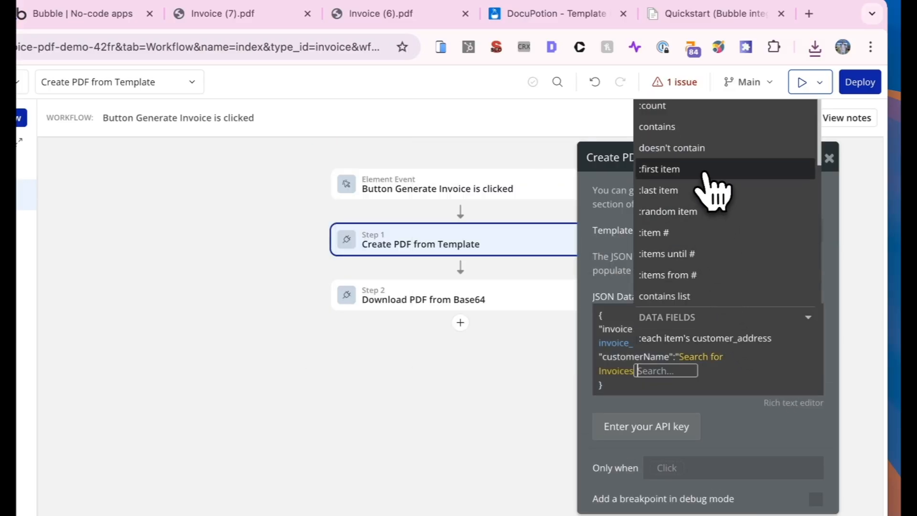
text(fir)
key(Return)
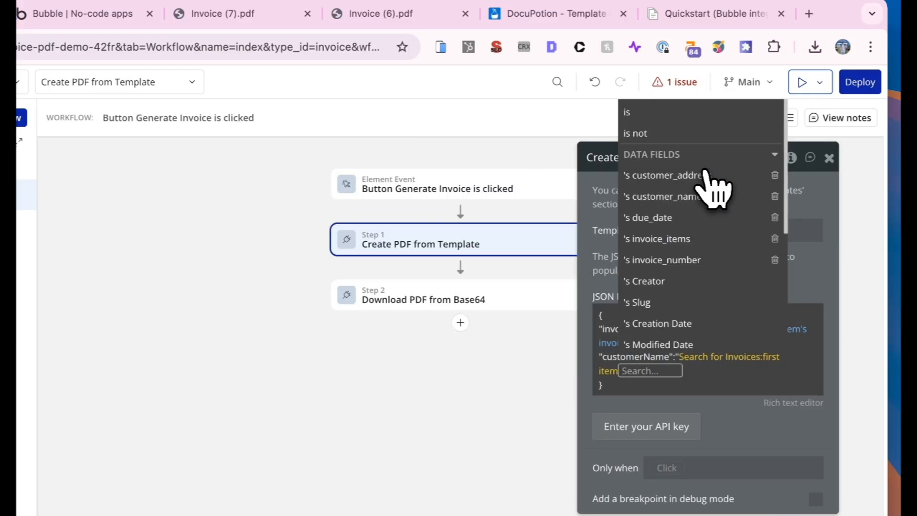
click(692, 196)
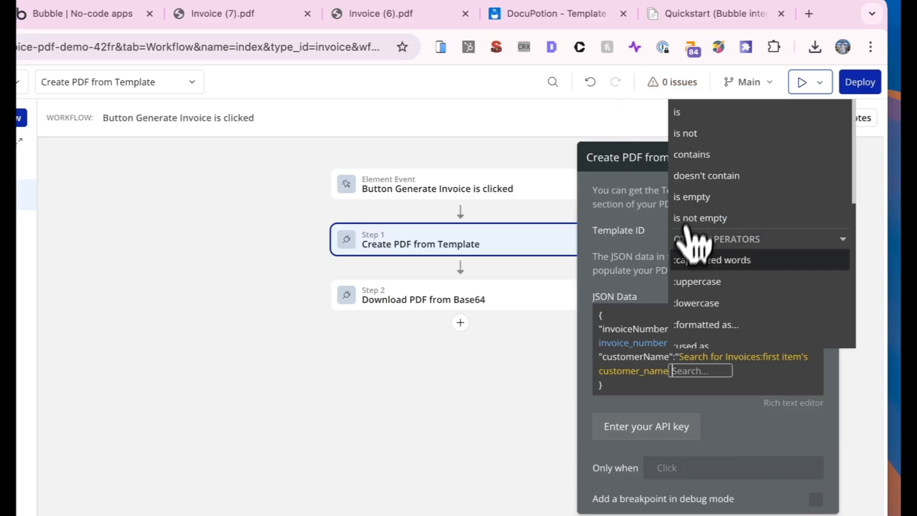
click(652, 268)
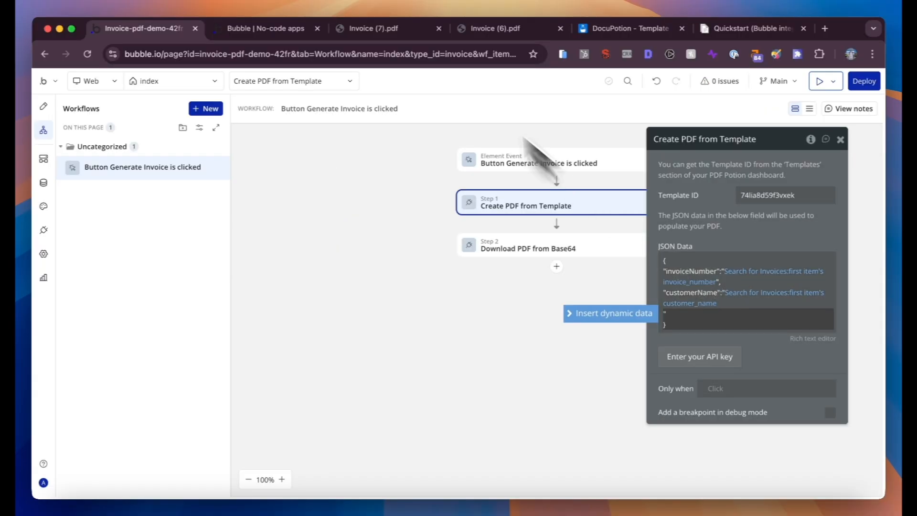
Switch to DocuPotion's template editor, select the product table, and examine the sample data of its items array.
click(621, 28)
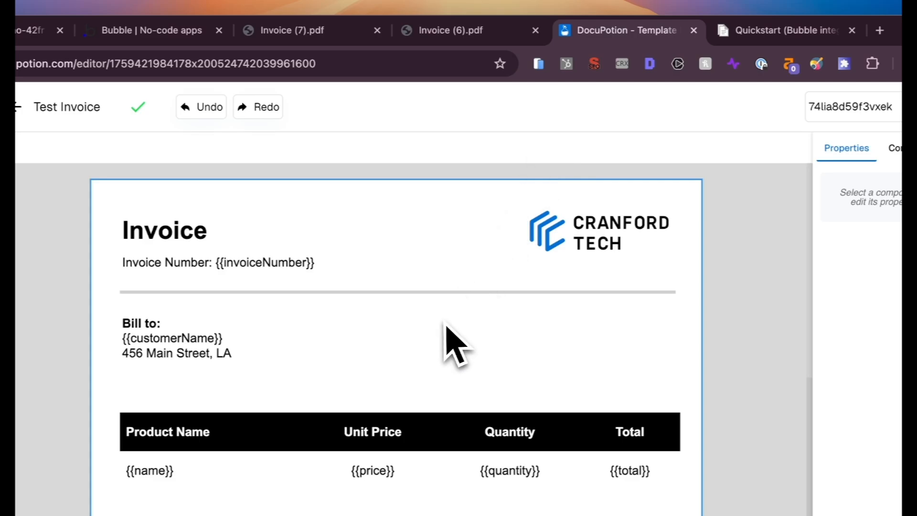
scroll(446, 338, down, 3)
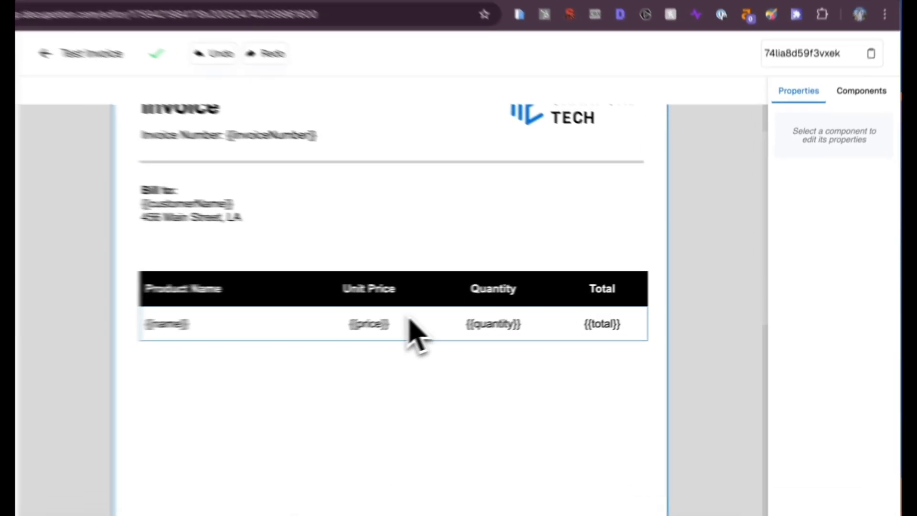
click(470, 313)
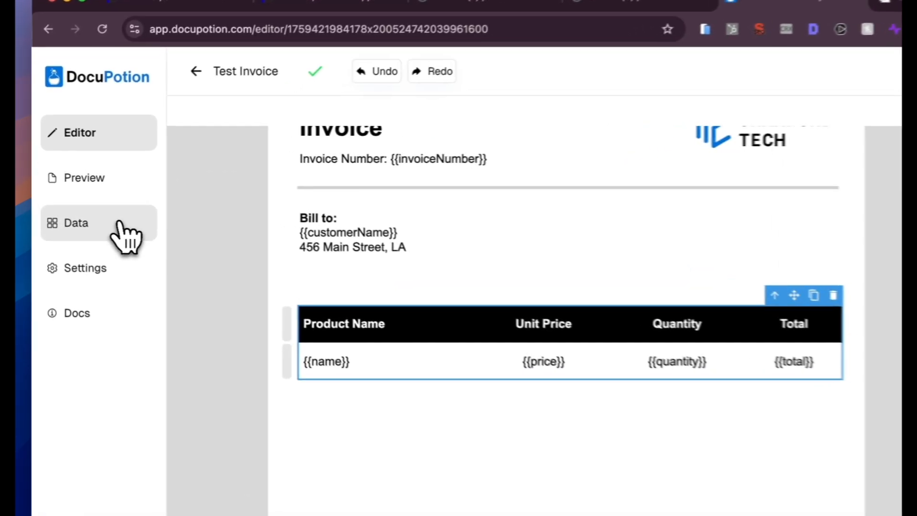
click(98, 207)
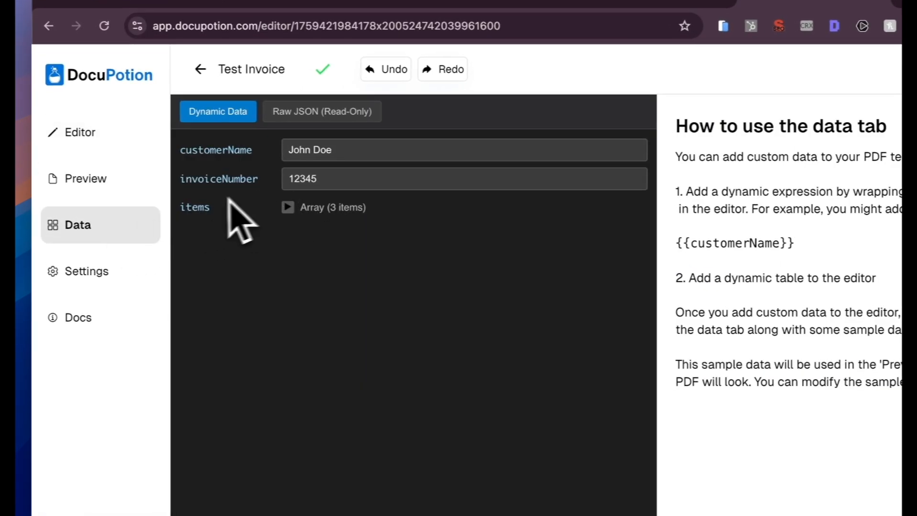
click(287, 207)
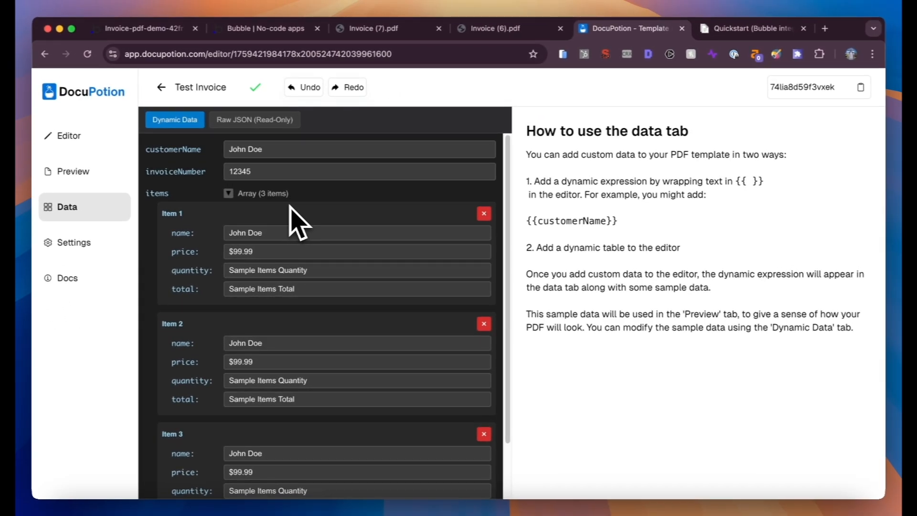
Return to the template layout and set the product table's data type to products.
click(96, 138)
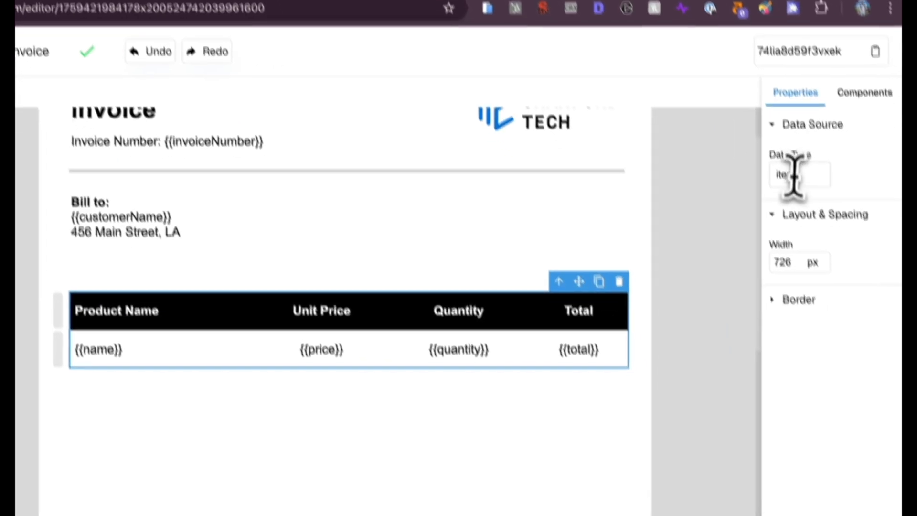
double_click(794, 176)
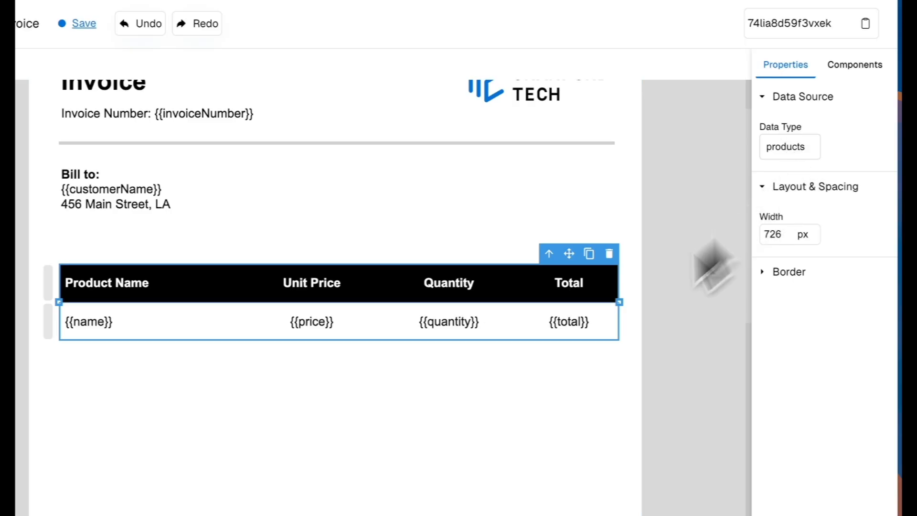
click(502, 406)
Switch back to Bubble's workflow and add a "products" key on a new line after the customerName entry in the JSON Data.
click(150, 42)
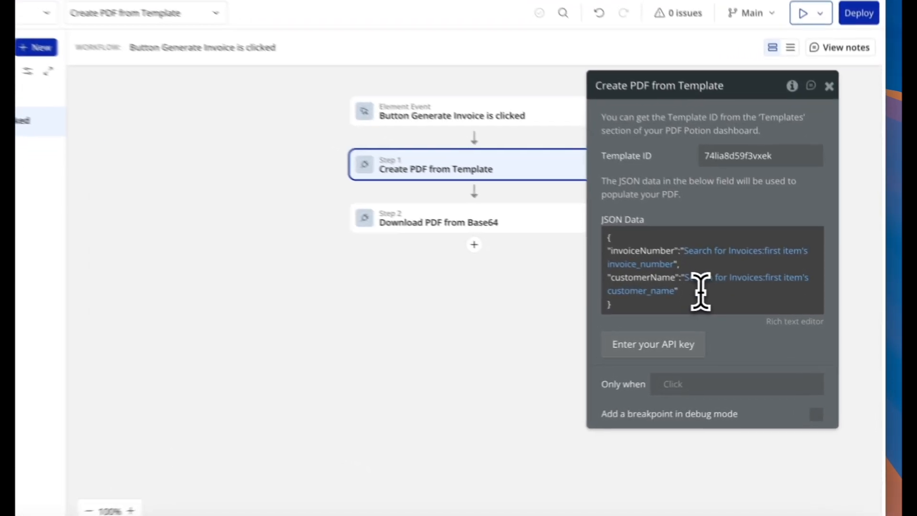
double_click(731, 304)
click(699, 293)
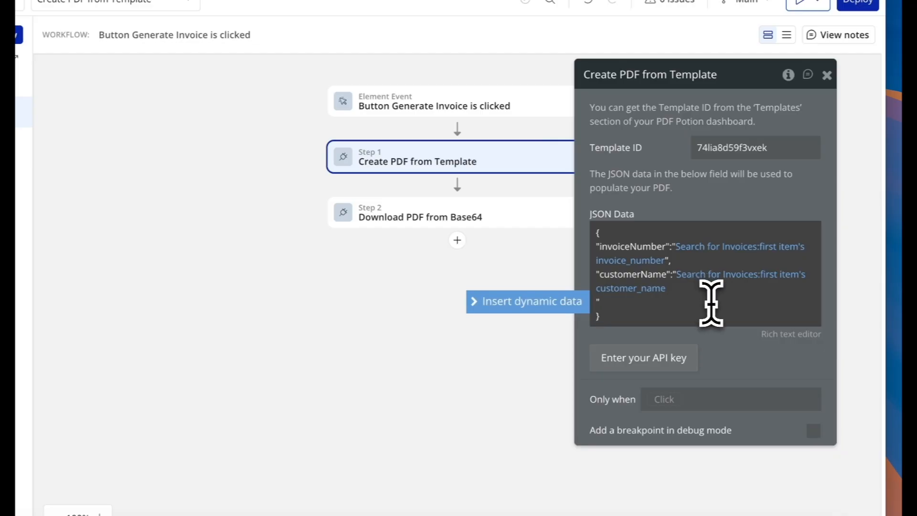
text(,)
key(Return)
text("products":)
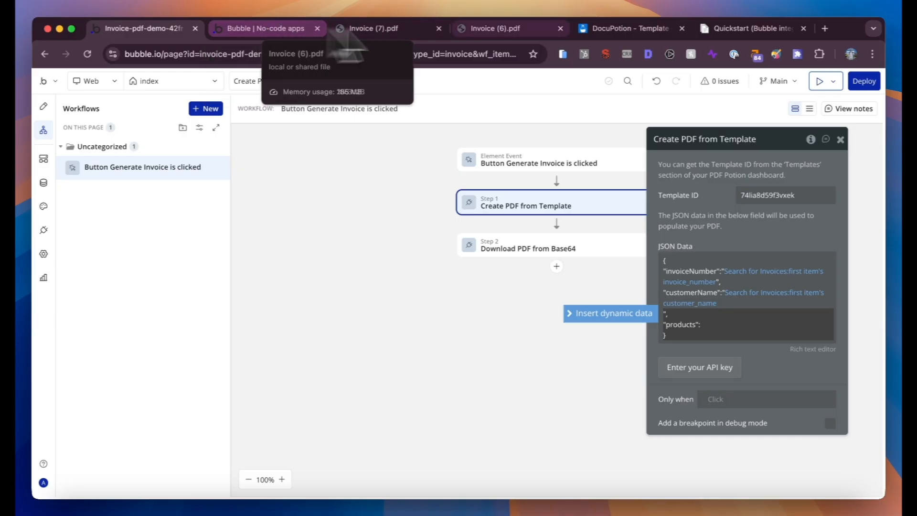
Place the DocuPotion tab beside the Bubble editor's tab and examine the products array in the template's raw JSON.
drag(621, 28, 261, 32)
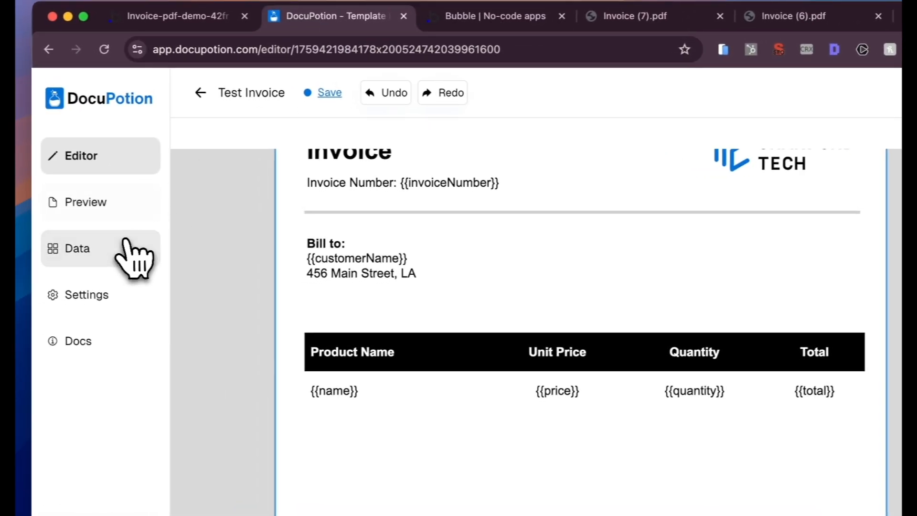
click(135, 252)
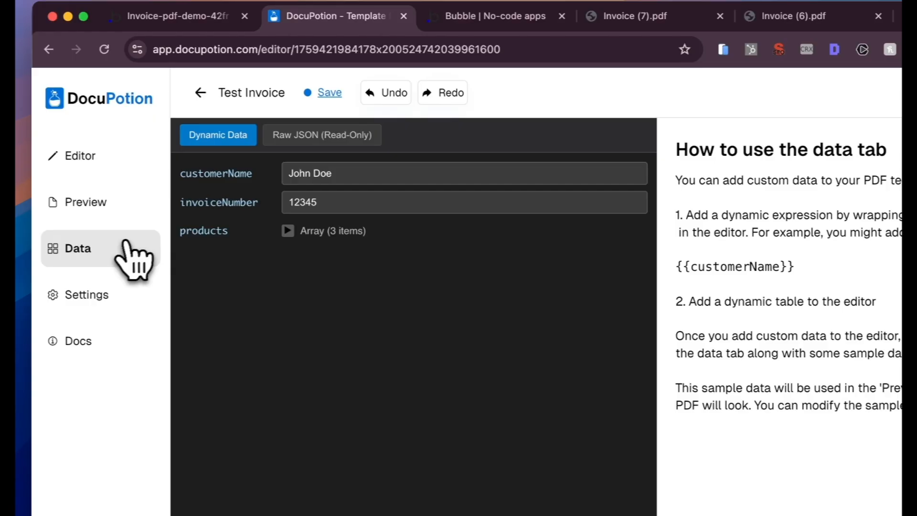
click(330, 138)
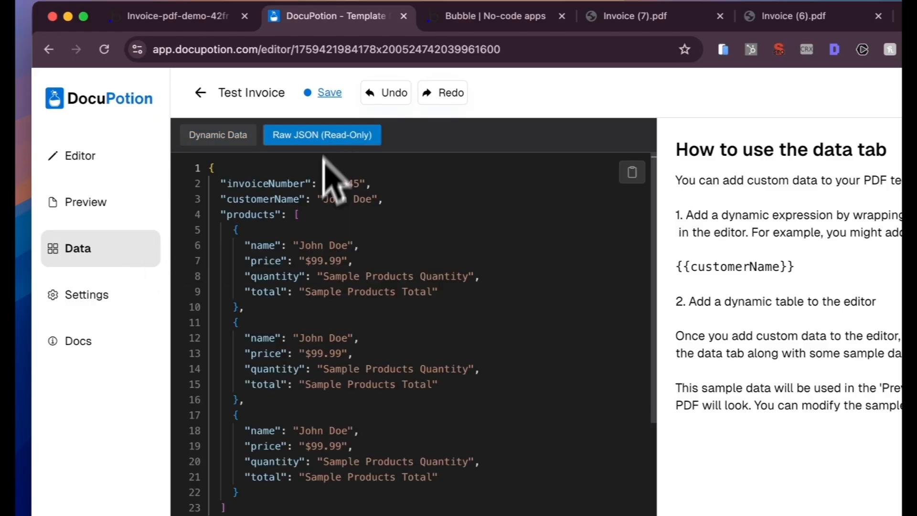
drag(294, 215, 304, 499)
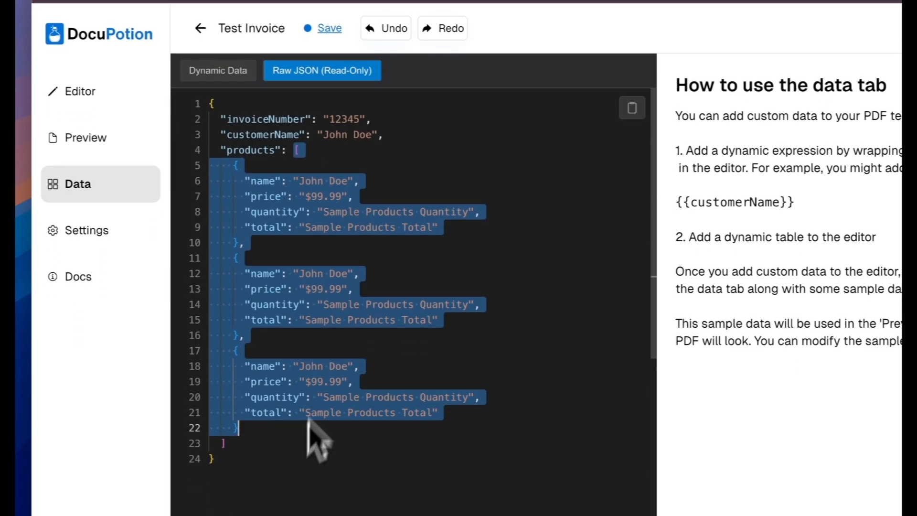
Copy the products array's opening bracket and first item from the raw JSON into the "products" entry of Bubble's JSON Data.
click(315, 439)
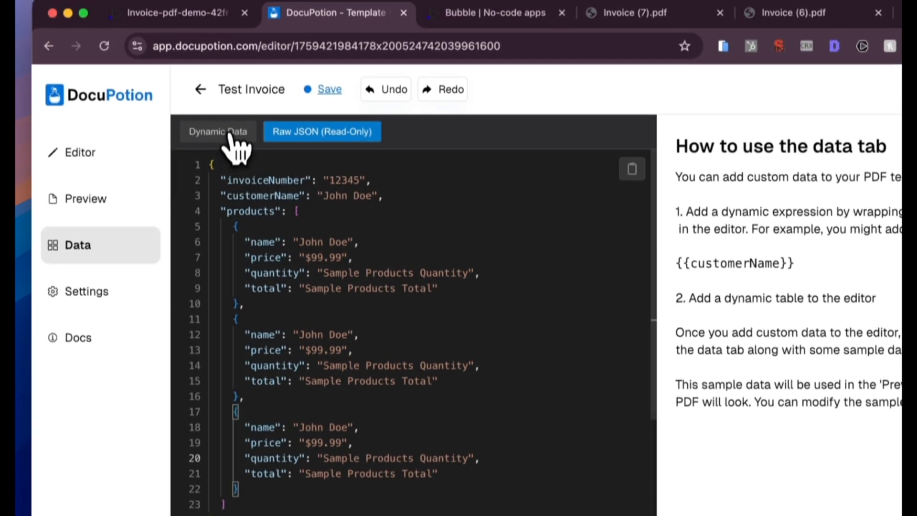
click(234, 76)
click(308, 143)
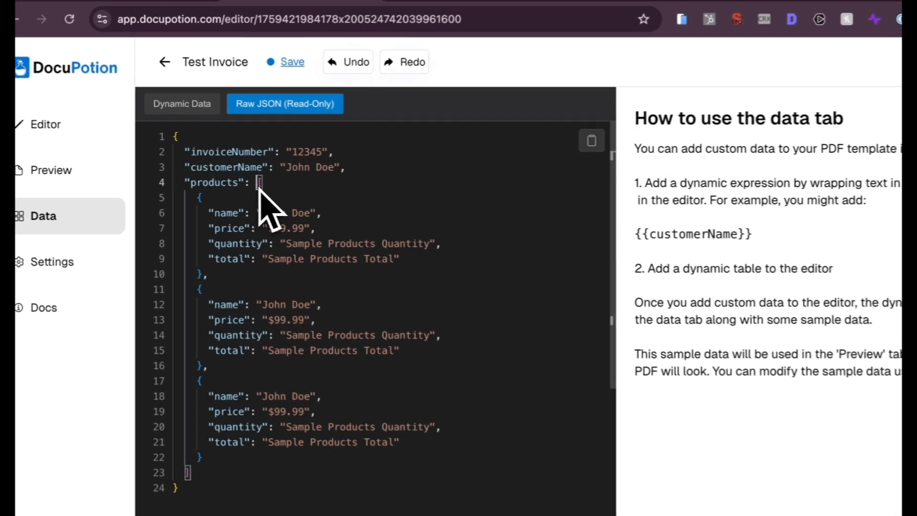
drag(265, 186, 440, 255)
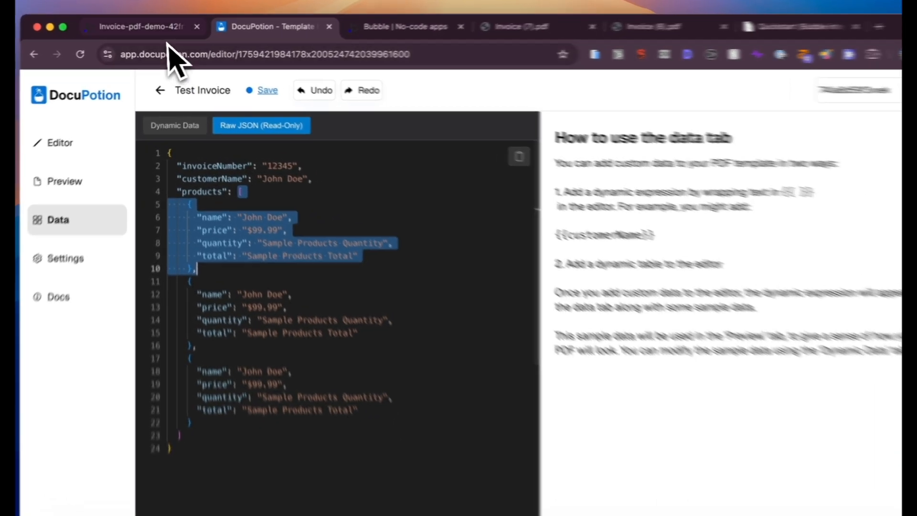
click(144, 28)
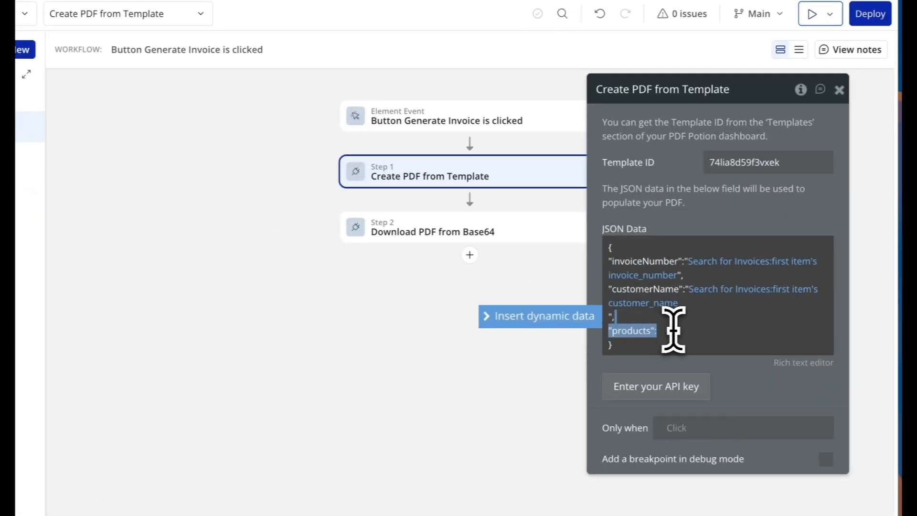
text([   {     "name": "John Doe",     "price": "$99.99",     "quantity": "Sample Products Quantity",     "total": "Sample Products Total"   },)
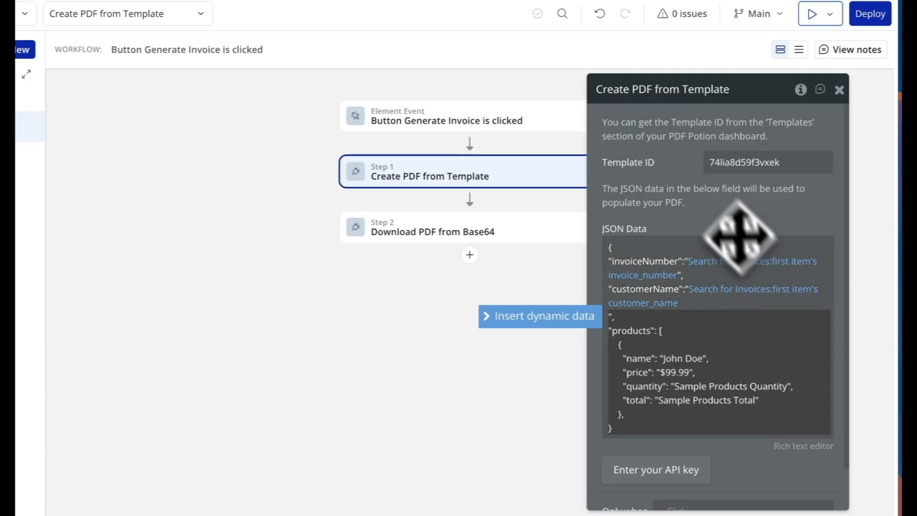
click(712, 195)
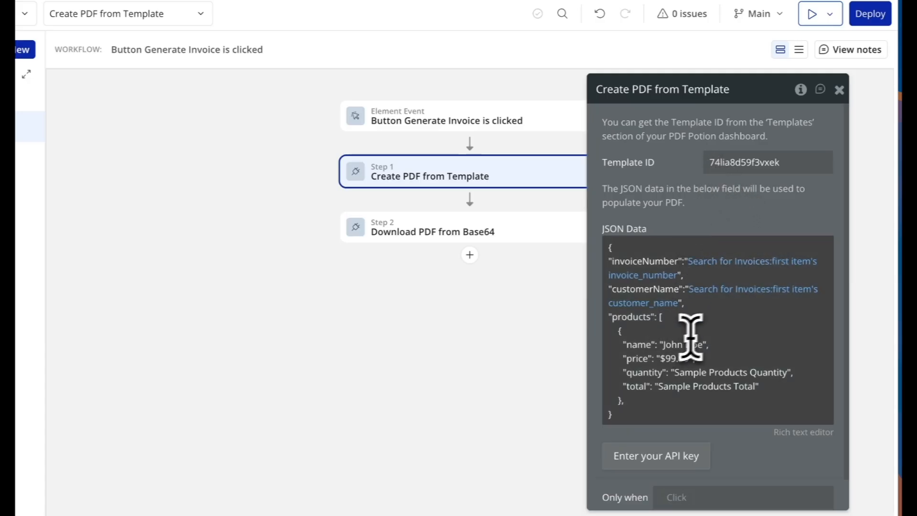
On a new line inside the products array, insert a dynamic search for the Invoice Item data type.
click(684, 321)
click(675, 328)
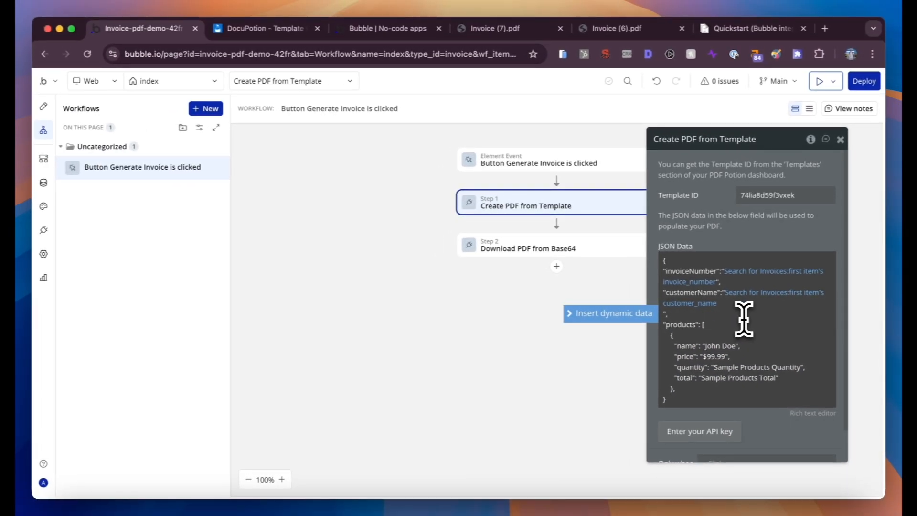
key(Return)
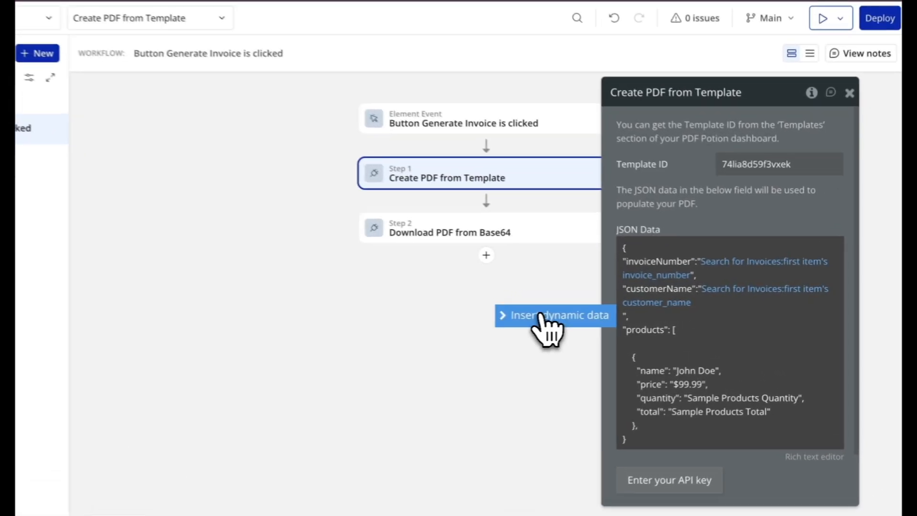
click(610, 312)
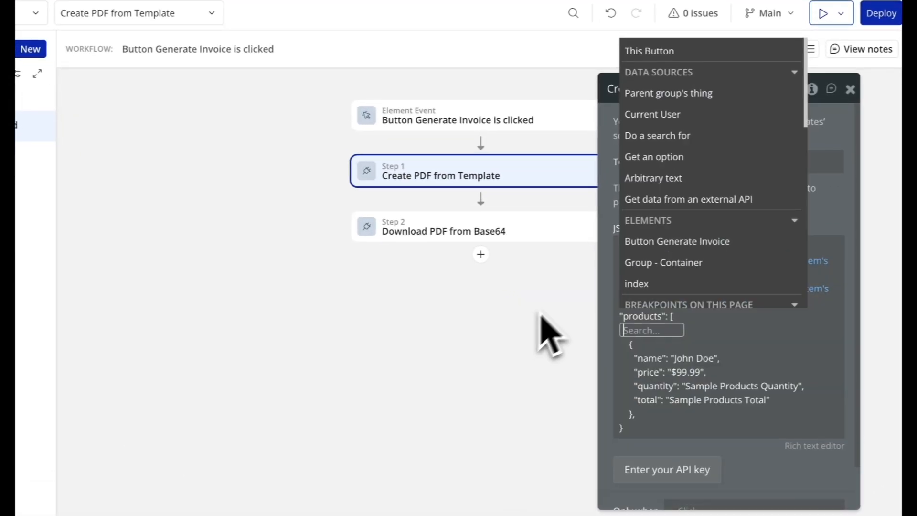
click(698, 138)
click(557, 125)
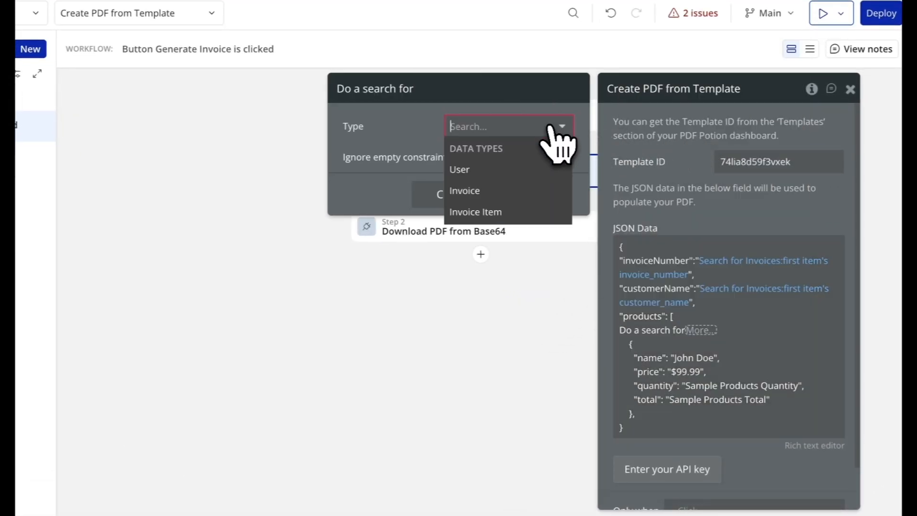
click(513, 211)
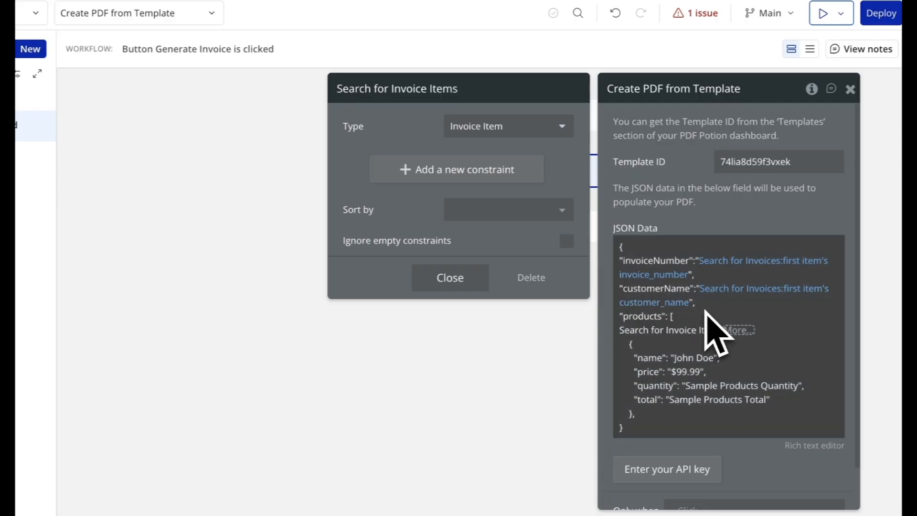
Apply the format as text operator to the Invoice Items search in the products array.
click(738, 329)
scroll(778, 279, down, 5)
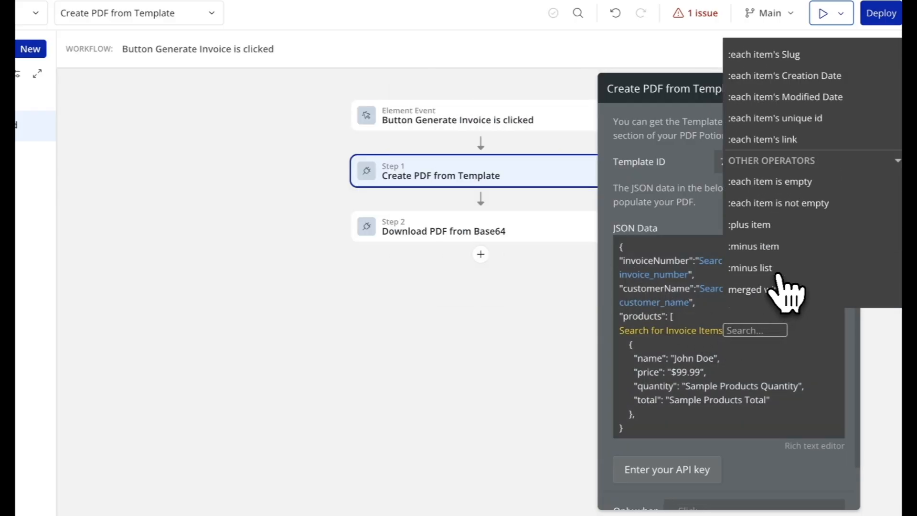
scroll(788, 292, down, 4)
click(783, 274)
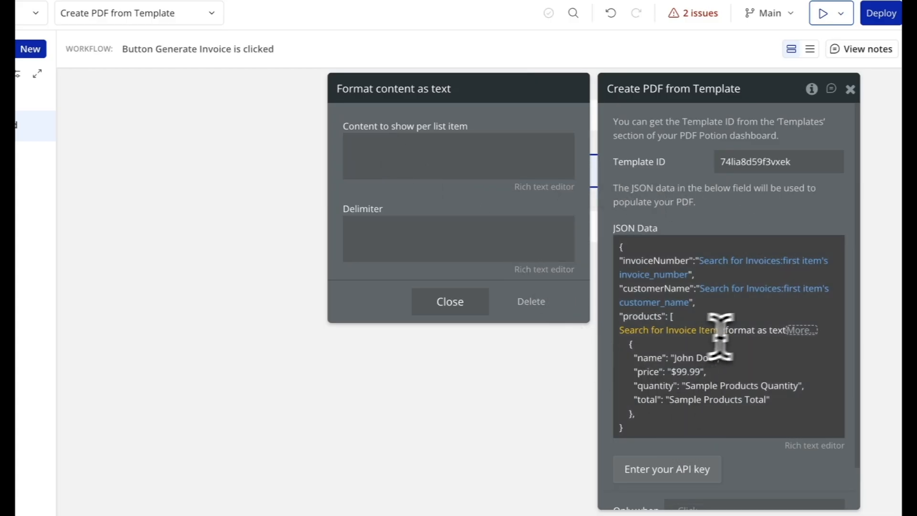
click(731, 370)
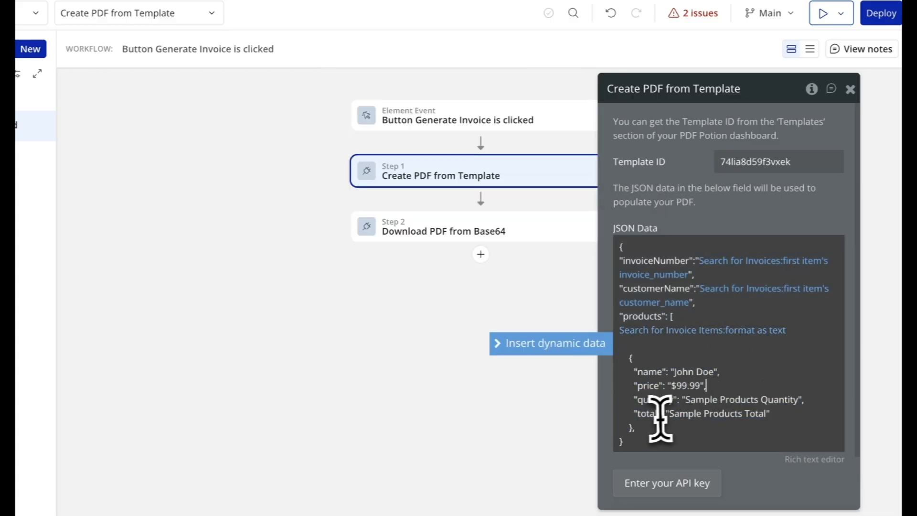
Cut the sample product object and its blank lines from the JSON Data, and close the products array with a square bracket.
drag(640, 429, 617, 372)
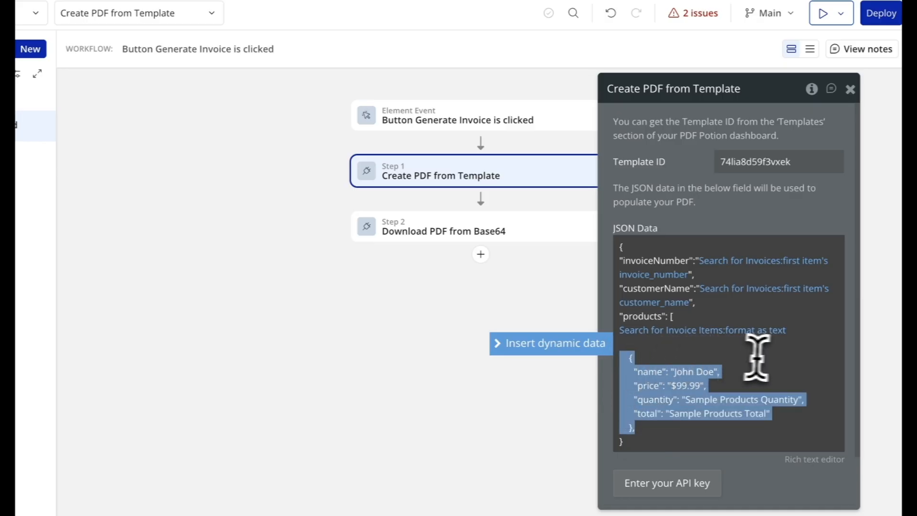
key(BackSpace)
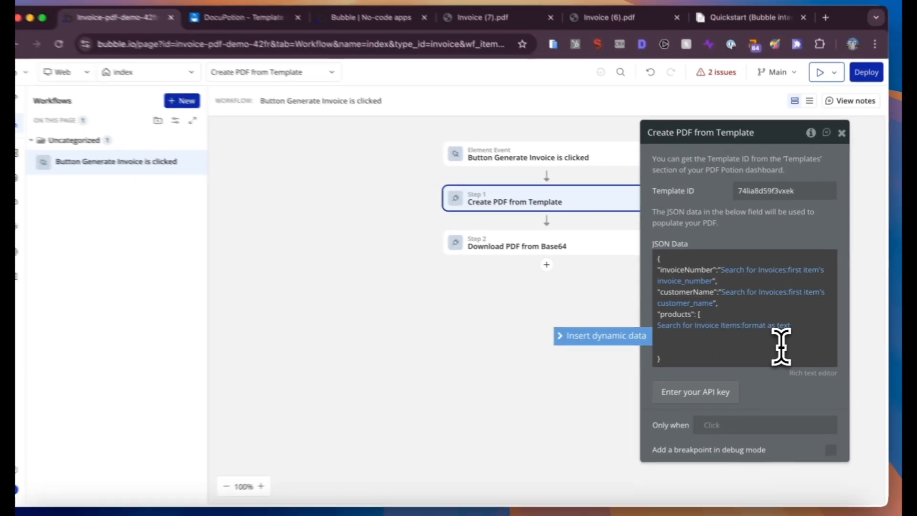
key(BackSpace)
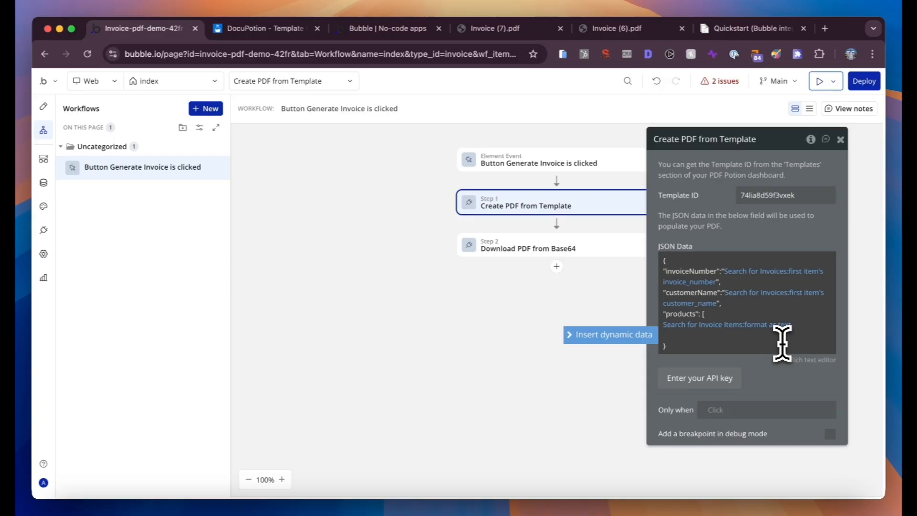
key(BackSpace)
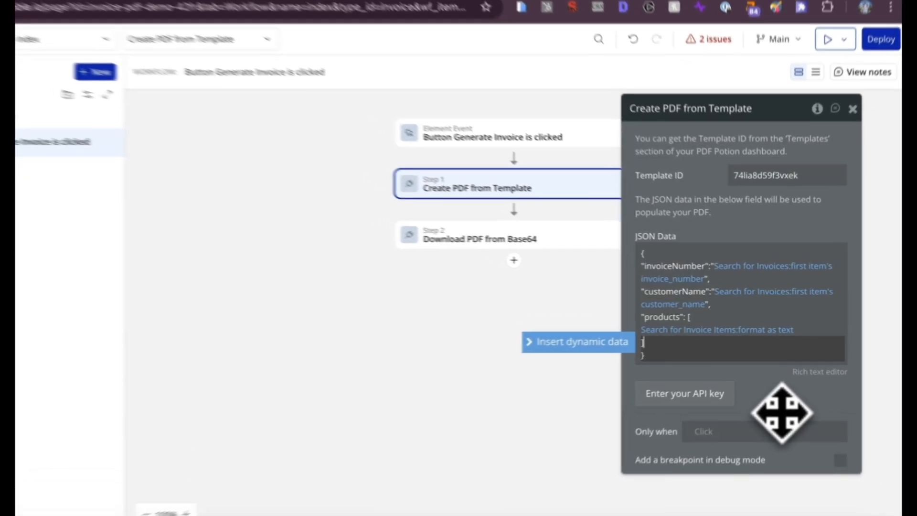
Paste the sample product object, without its trailing comma, as the per-item content of format as text, and set the delimiter to a comma.
click(752, 334)
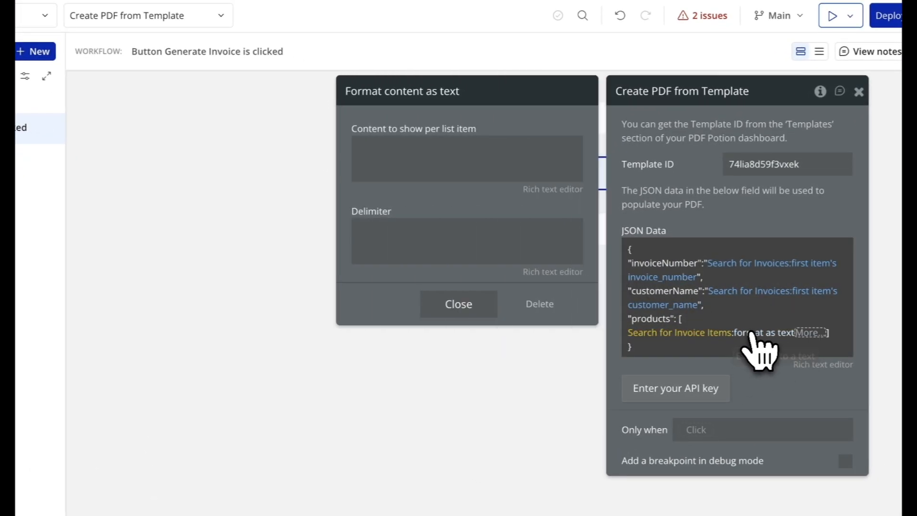
click(439, 154)
text({       "name": "John Doe",       "price": "$99.99",       "quantity": "Sample Products Quantity",       "total": "Sample Products Total"     },)
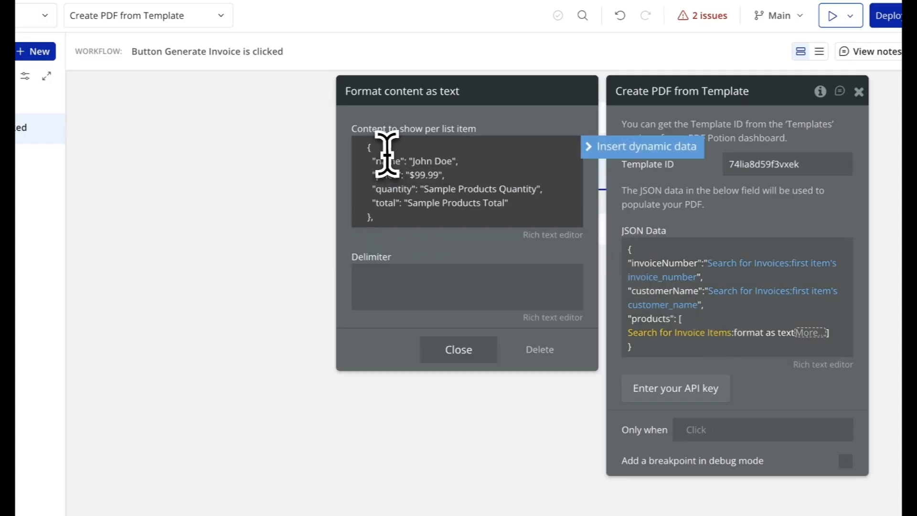
key(ctrl+a)
click(439, 210)
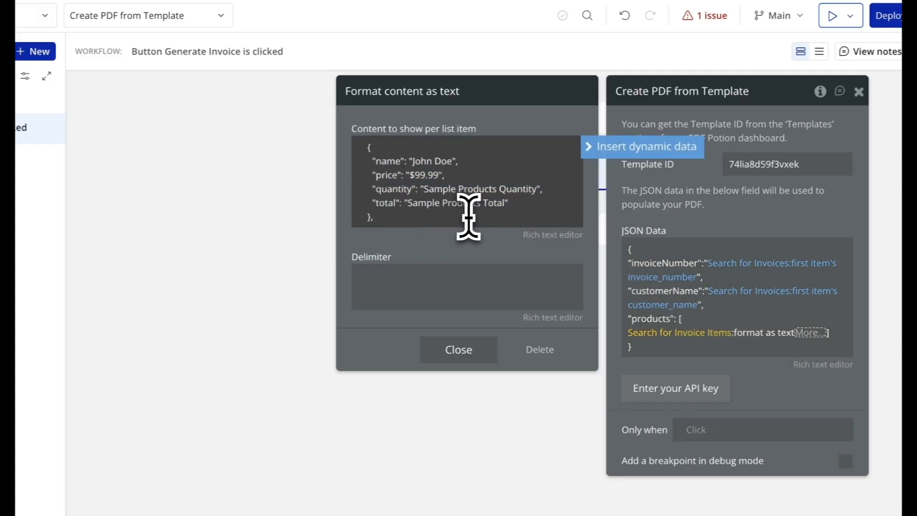
click(442, 287)
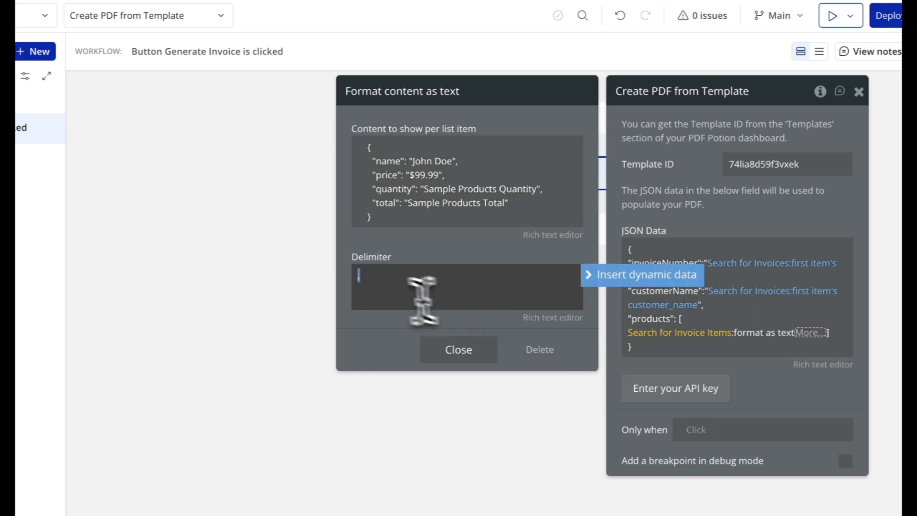
Remove the extra indentation before the braces of the product object in the per-item content.
click(368, 166)
key(ctrl+a)
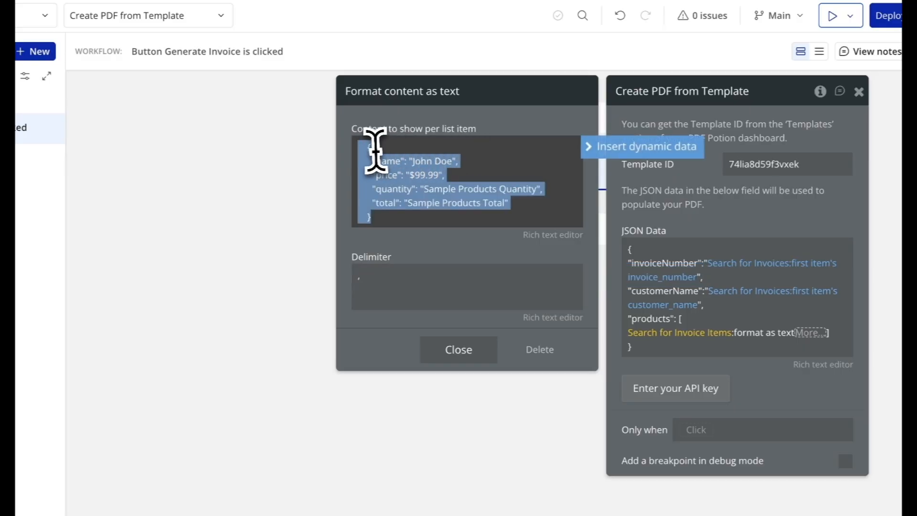
click(375, 151)
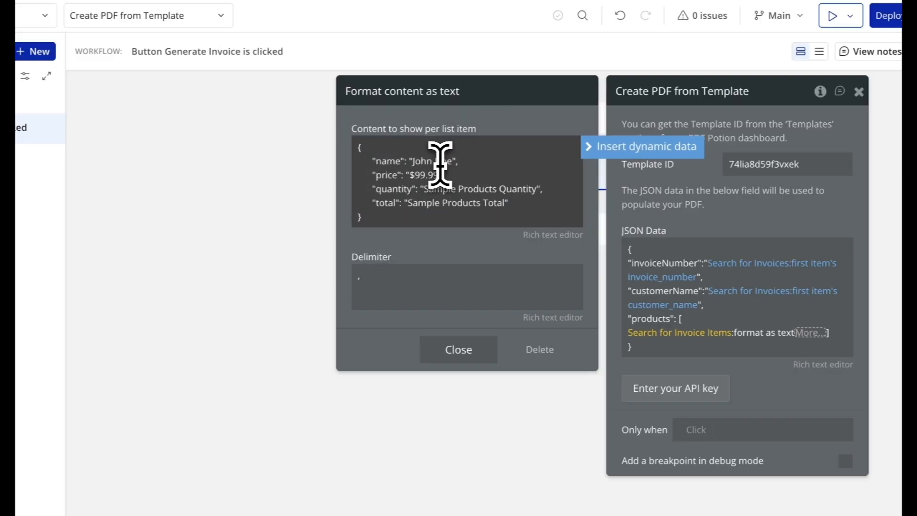
Replace the sample value of "name" in the per-item content with This Invoice Item's product_name.
triple_click(426, 162)
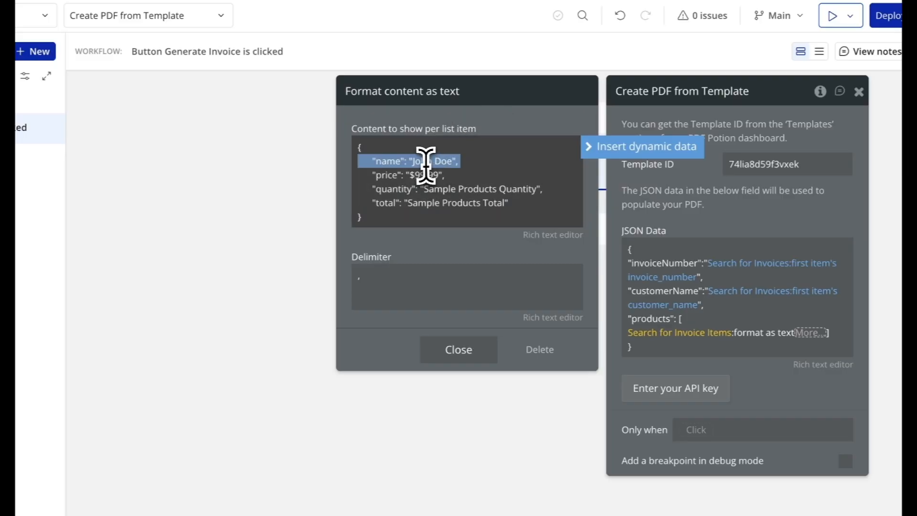
drag(410, 161, 459, 162)
click(616, 147)
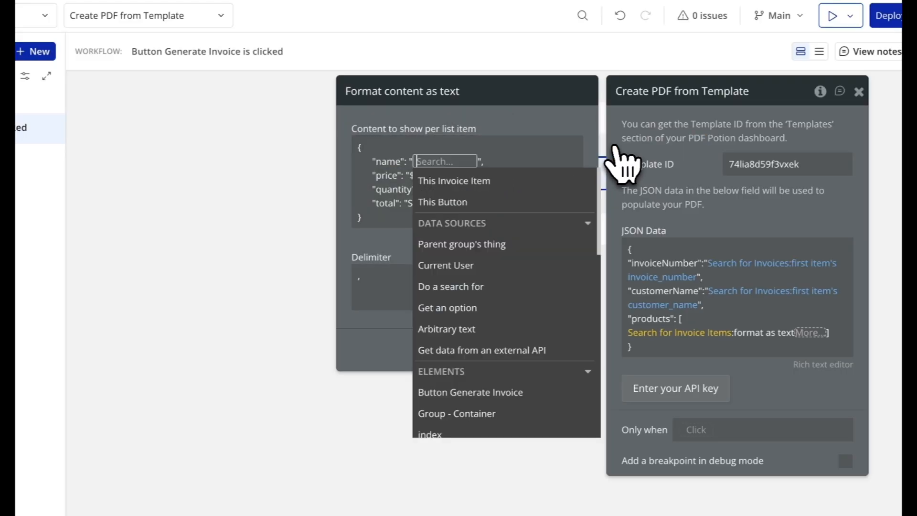
click(479, 183)
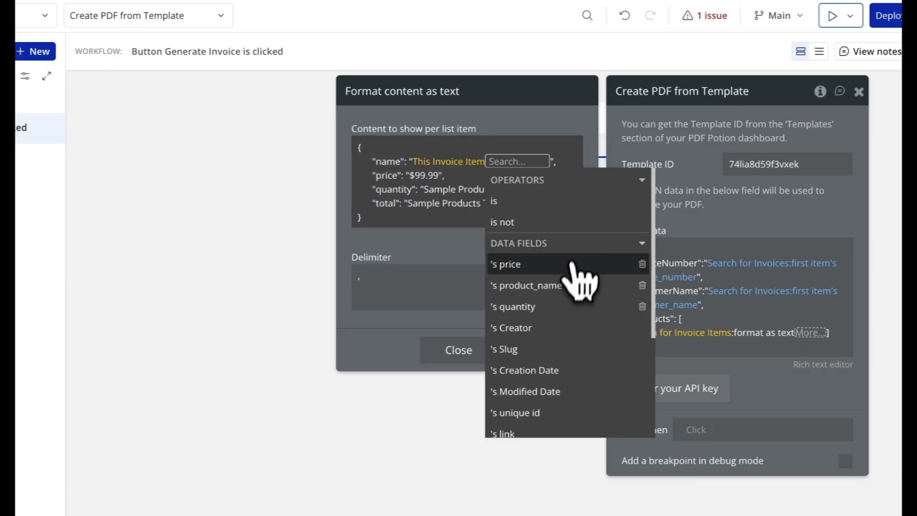
click(565, 287)
click(400, 178)
click(437, 187)
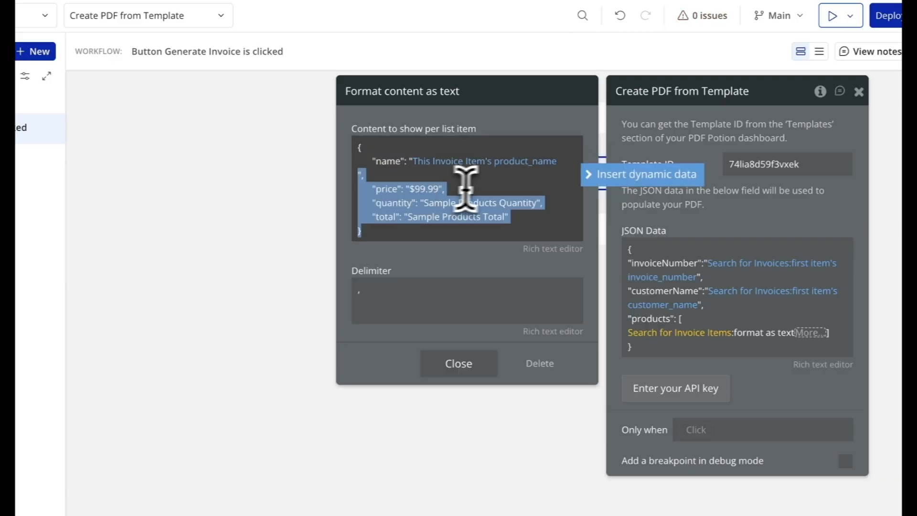
Replace the number in the sample "price" value with This Invoice Item's price, keeping the dollar sign.
click(456, 171)
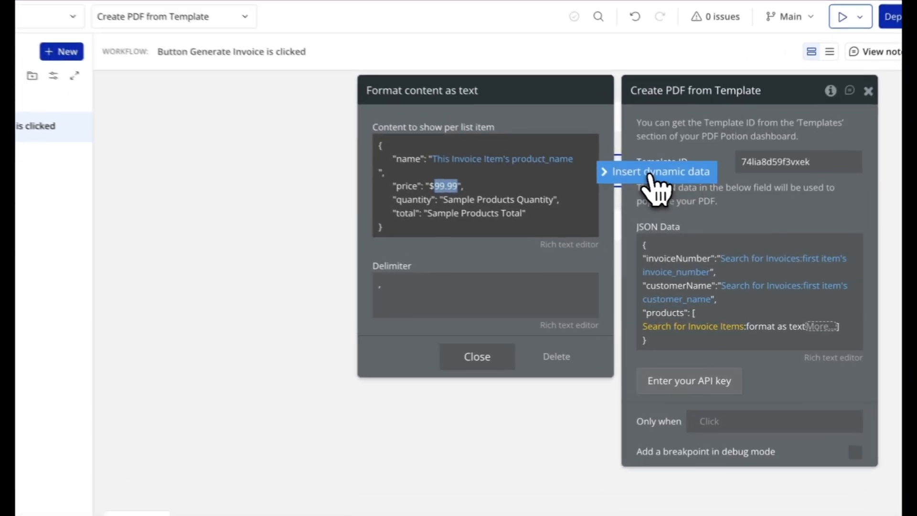
click(676, 205)
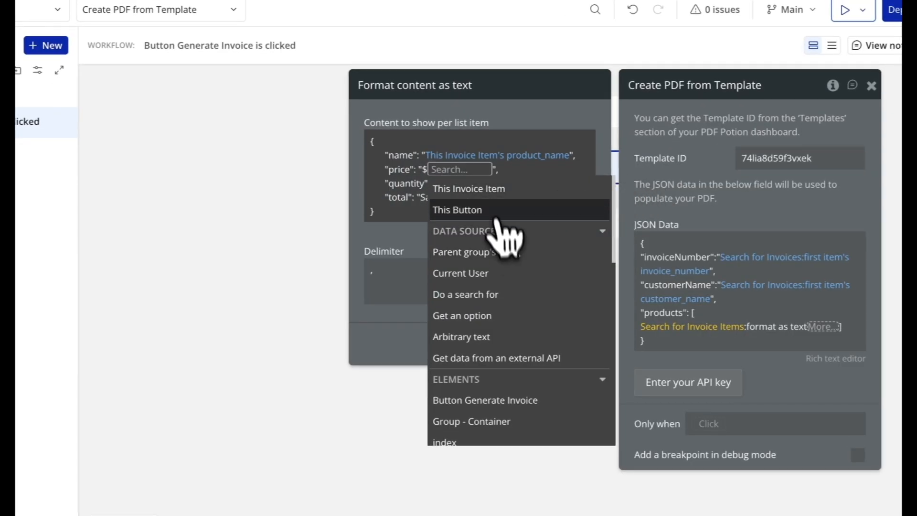
click(491, 191)
click(568, 271)
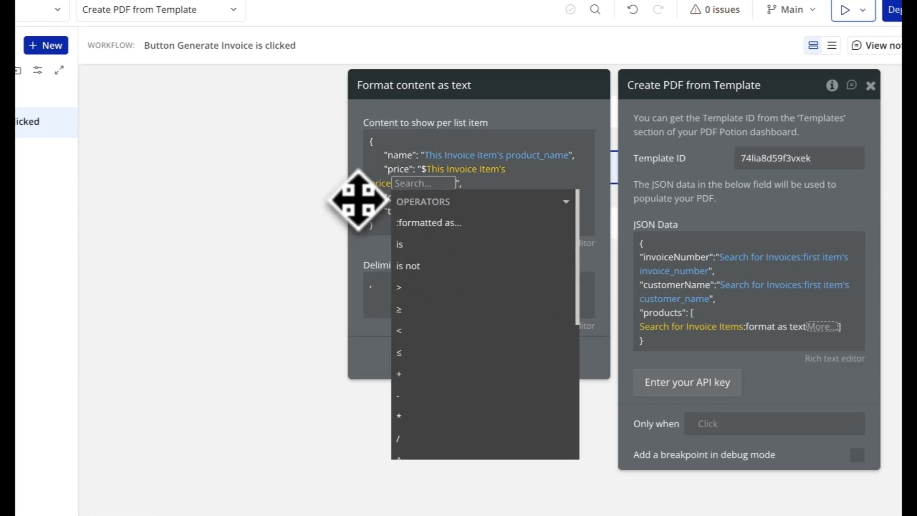
click(479, 184)
click(479, 185)
Replace the sample value of "quantity" in the per-item content with This Invoice Item's quantity.
click(439, 198)
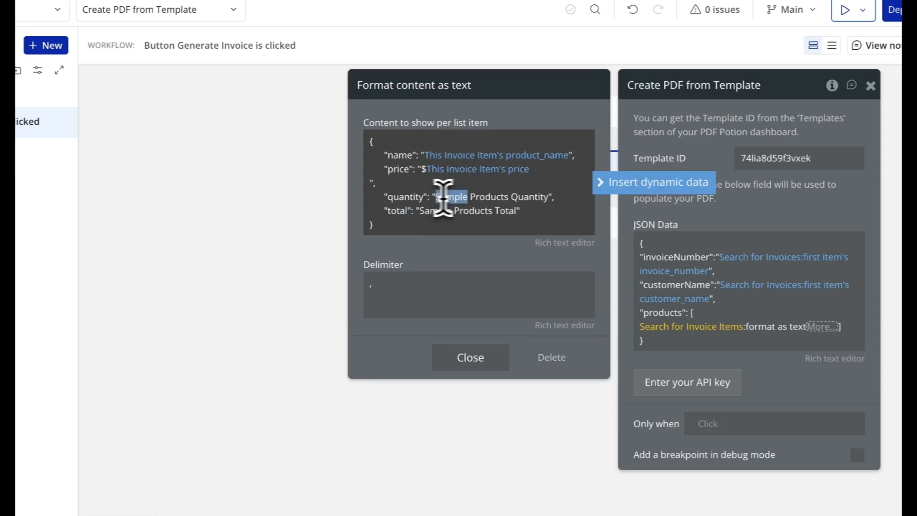
click(635, 187)
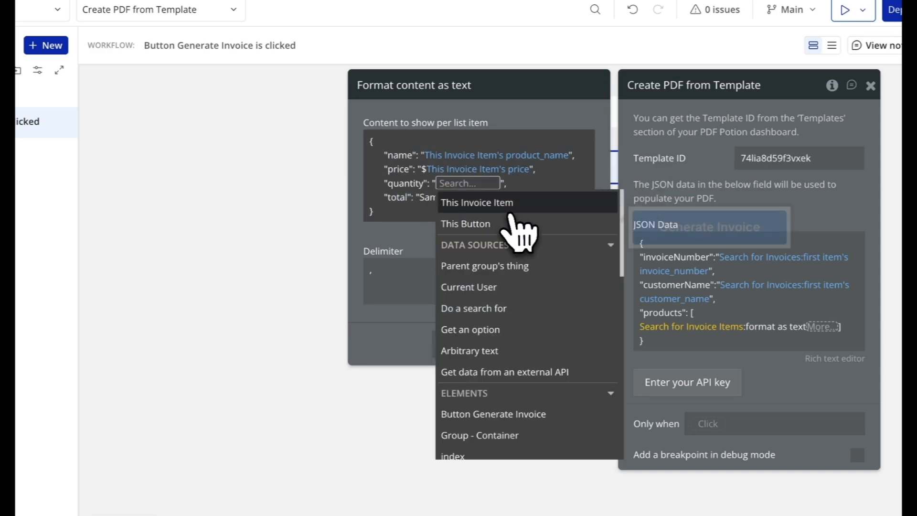
click(514, 203)
click(540, 328)
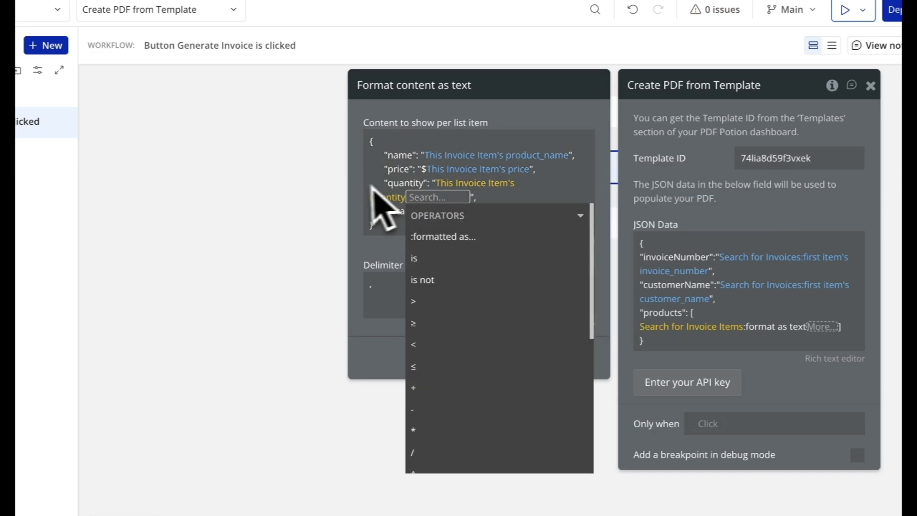
click(354, 189)
click(446, 201)
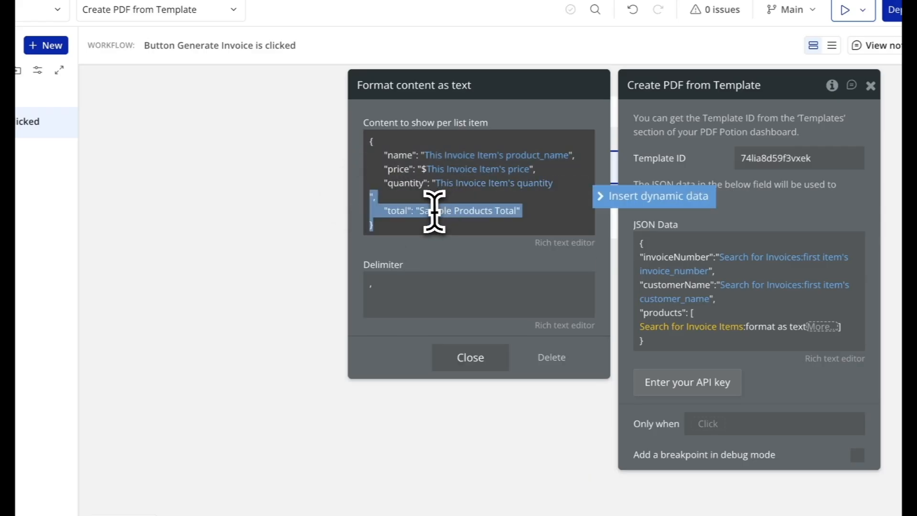
Replace the sample "total" value in the per-item content with This Invoice Item's price * This Invoice Item's quantity.
drag(420, 211, 516, 210)
click(627, 199)
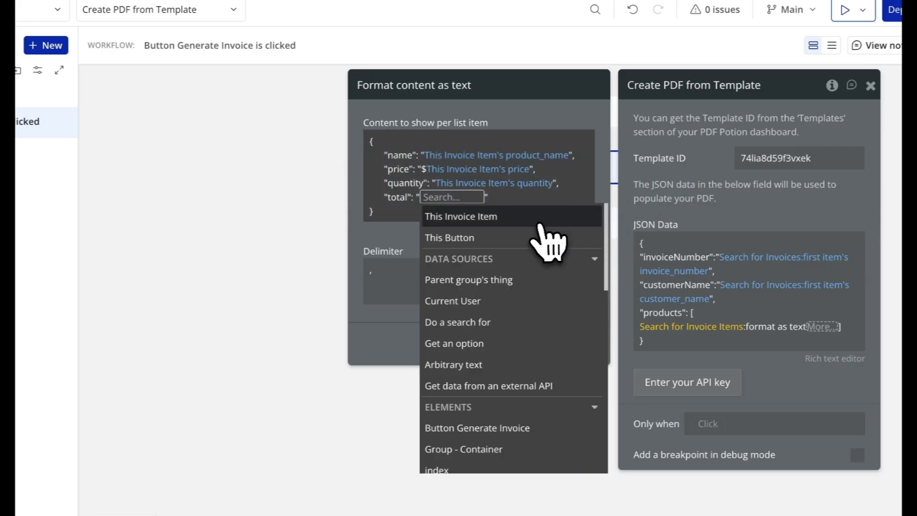
click(540, 221)
click(544, 300)
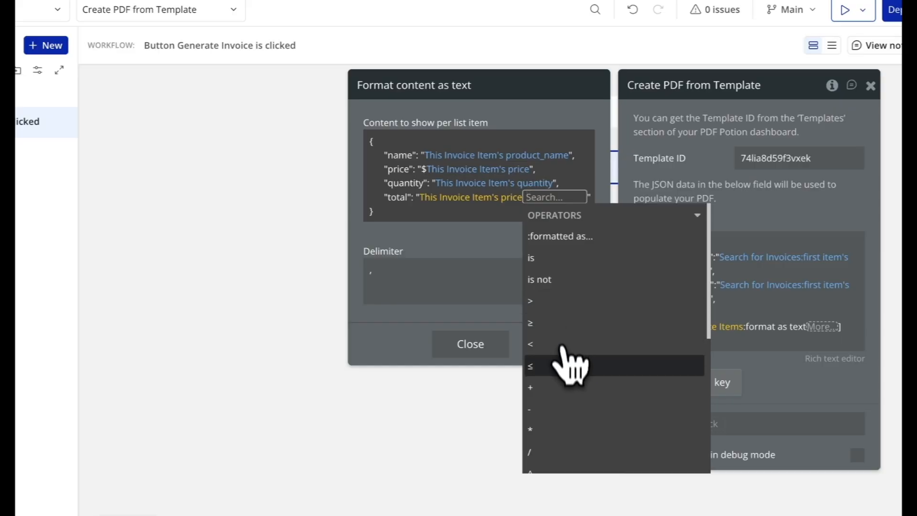
click(547, 430)
click(461, 231)
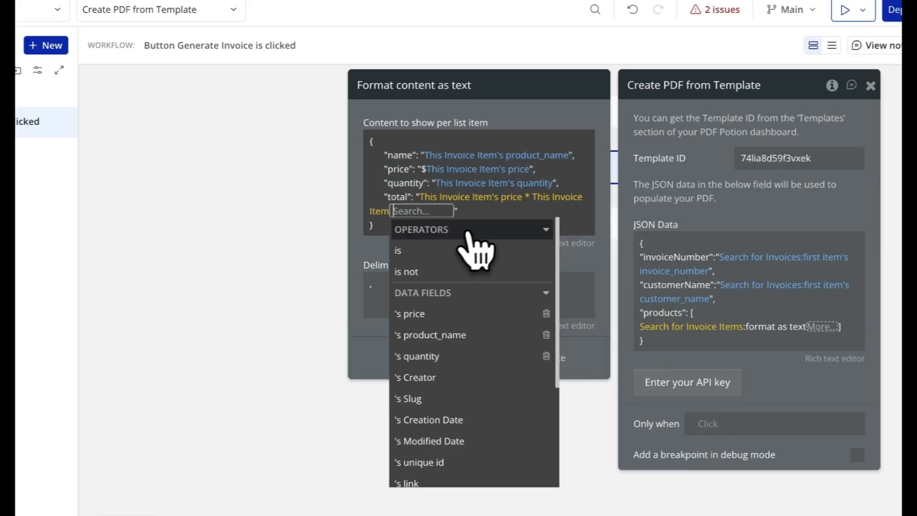
click(456, 357)
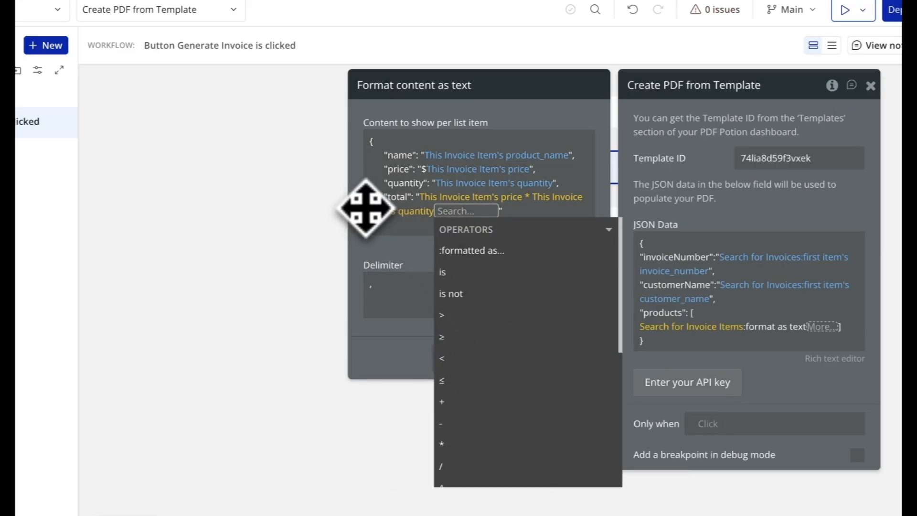
Add a dollar sign before the "total" expression and finish editing the per-item content and JSON data.
click(432, 203)
click(418, 196)
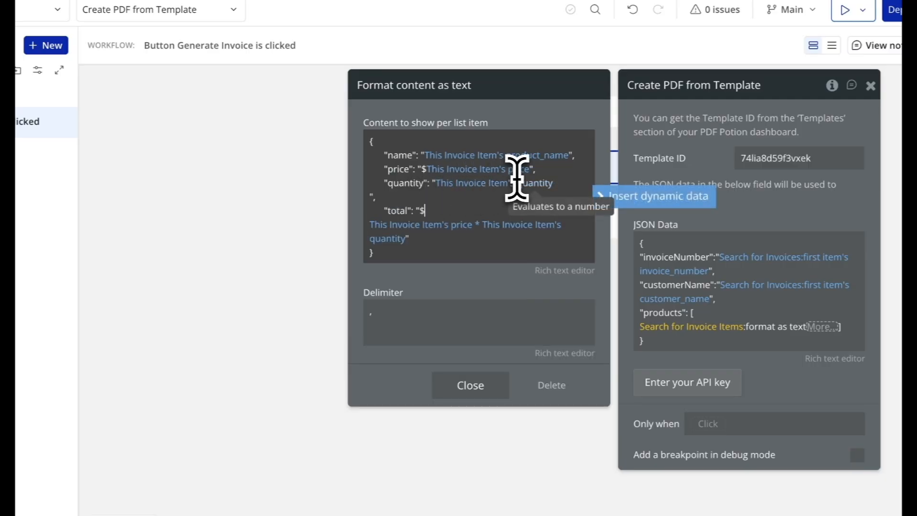
click(680, 152)
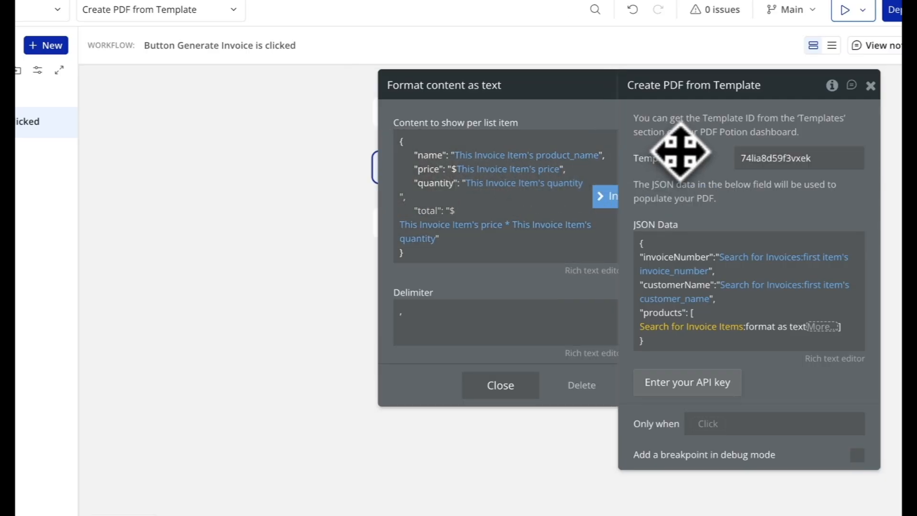
click(779, 339)
key(Return)
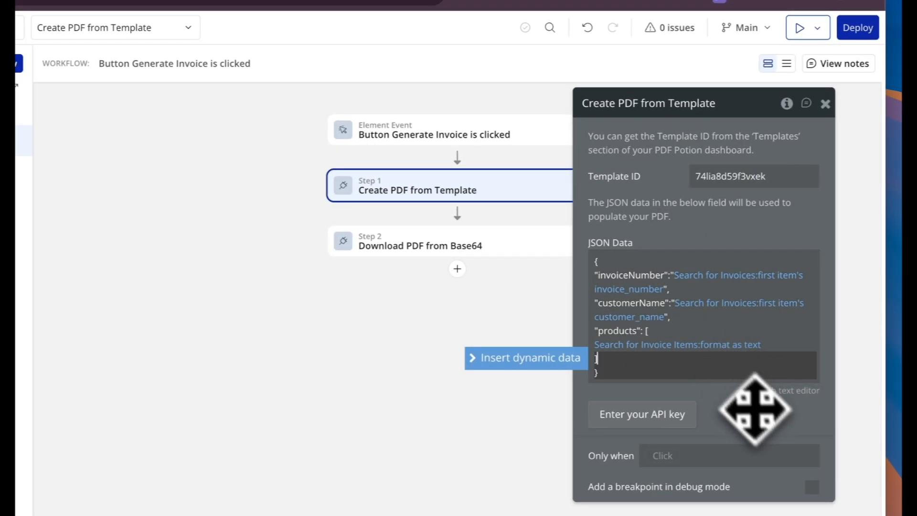
click(767, 427)
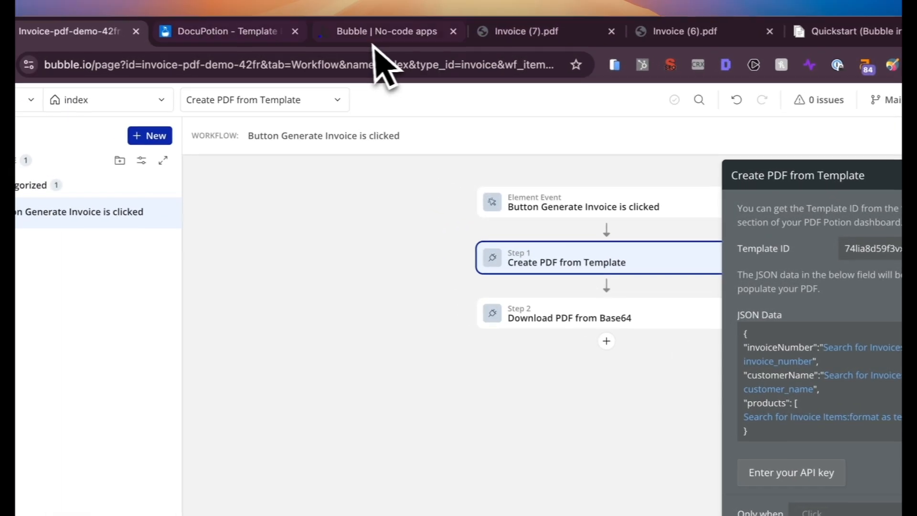
Switch to the app's test page, run Generate Invoice step by step, and examine the JSON data of Create PDF from Template.
click(374, 42)
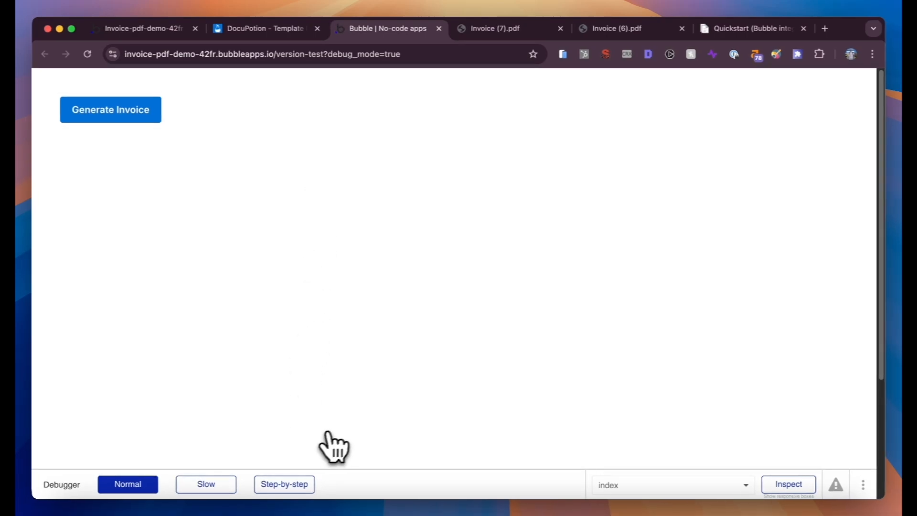
click(299, 487)
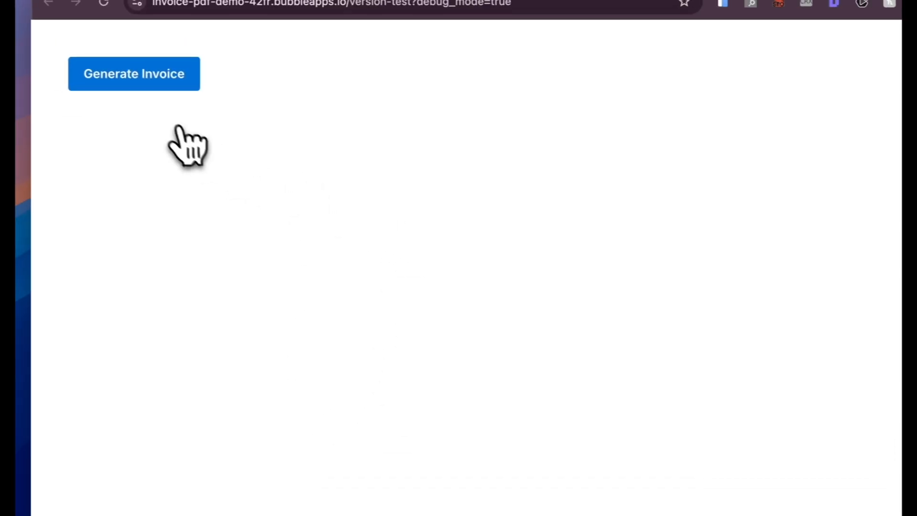
click(162, 85)
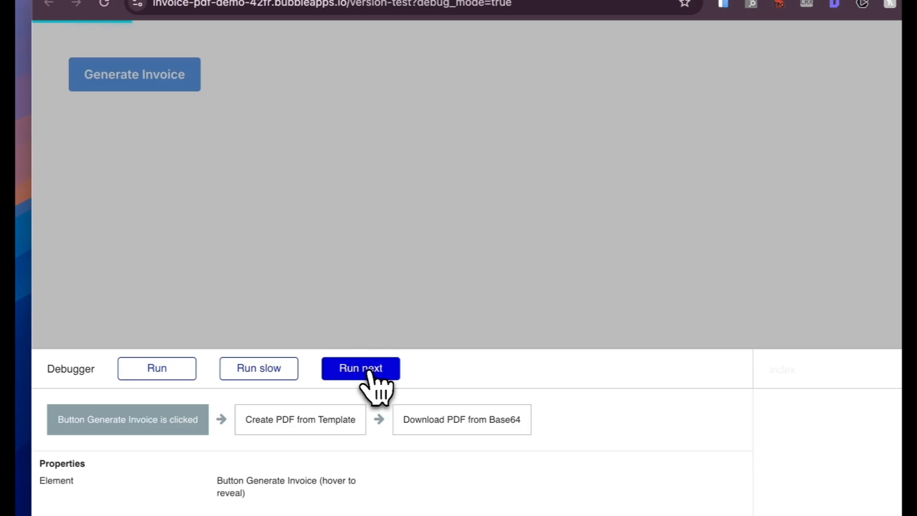
click(368, 372)
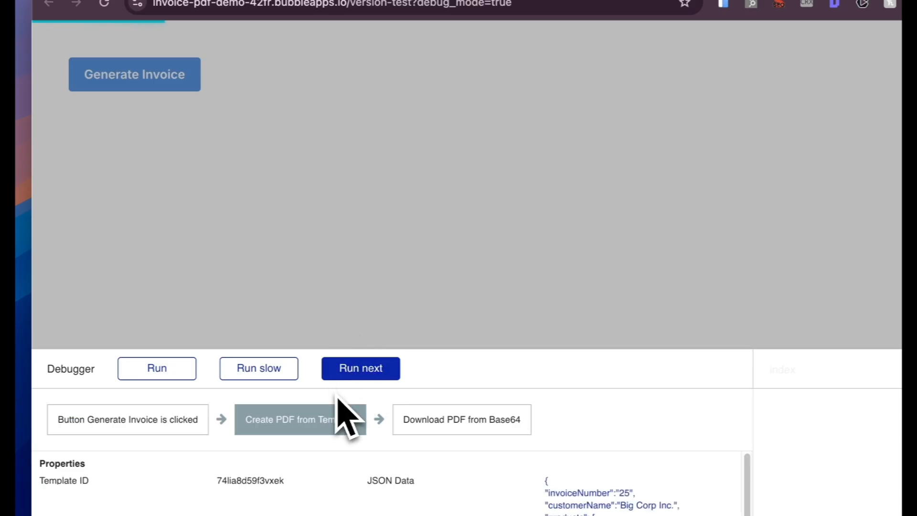
scroll(588, 502, down, 1)
scroll(589, 504, up, 1)
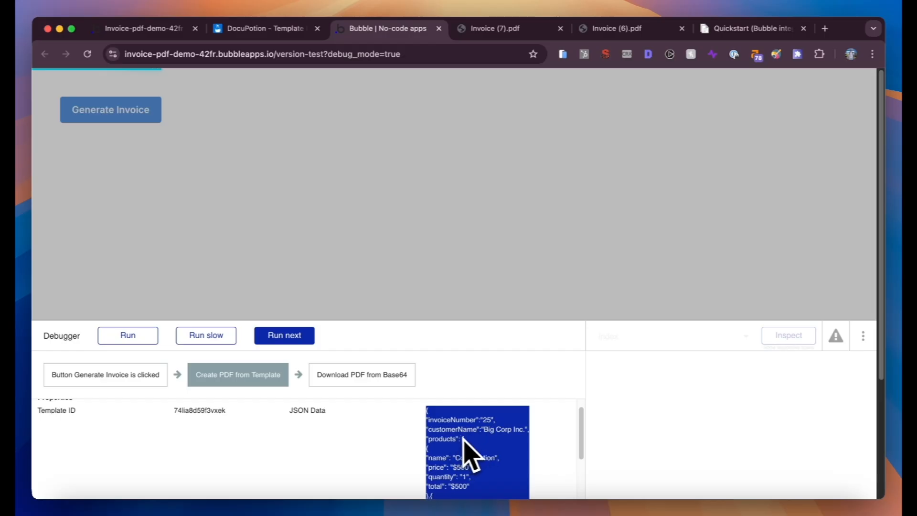
scroll(475, 438, down, 1)
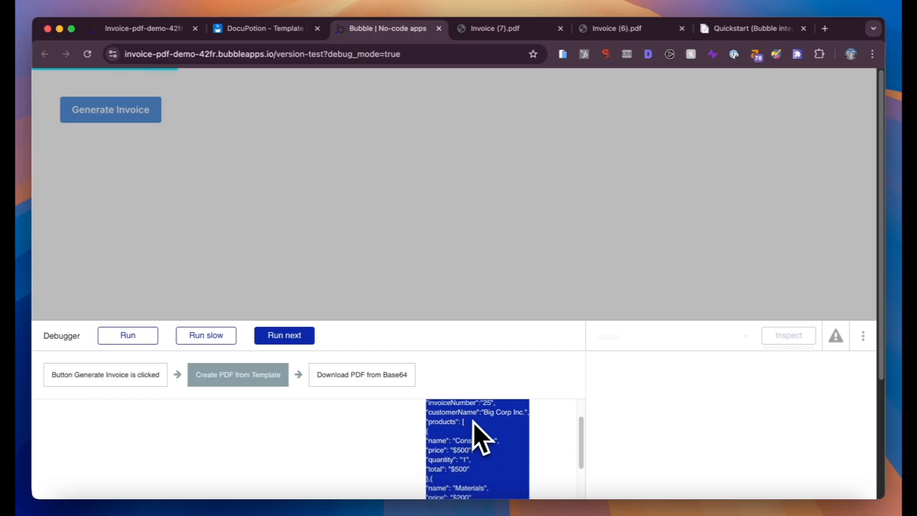
scroll(485, 439, down, 1)
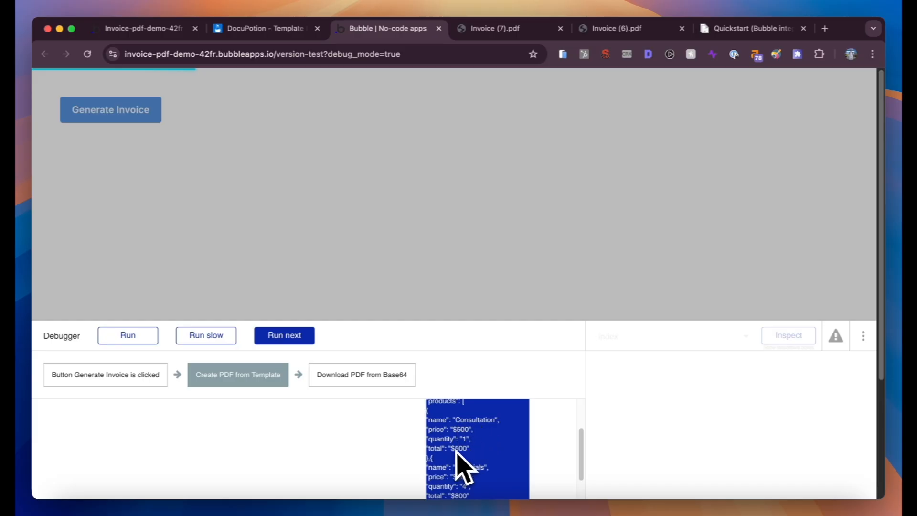
scroll(457, 456, down, 1)
scroll(457, 457, down, 1)
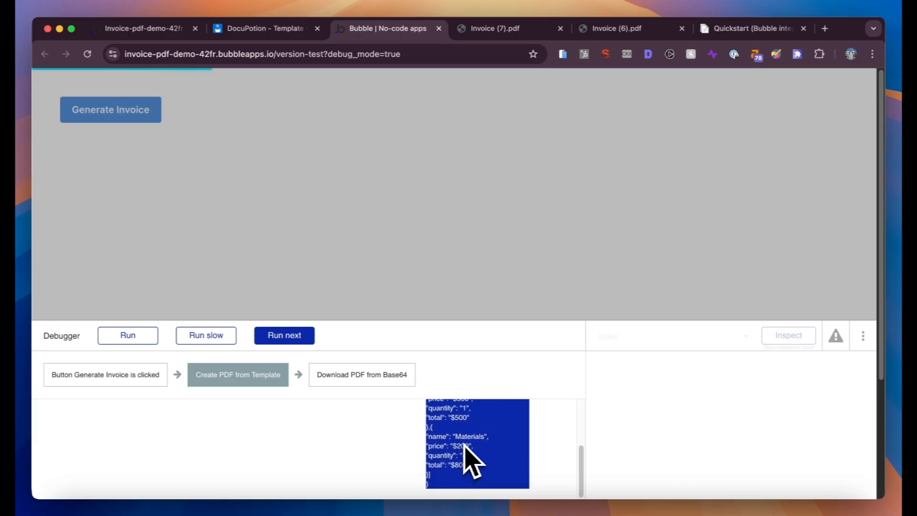
Run the remaining workflow action and open the downloaded invoice PDF to check its product table.
click(287, 336)
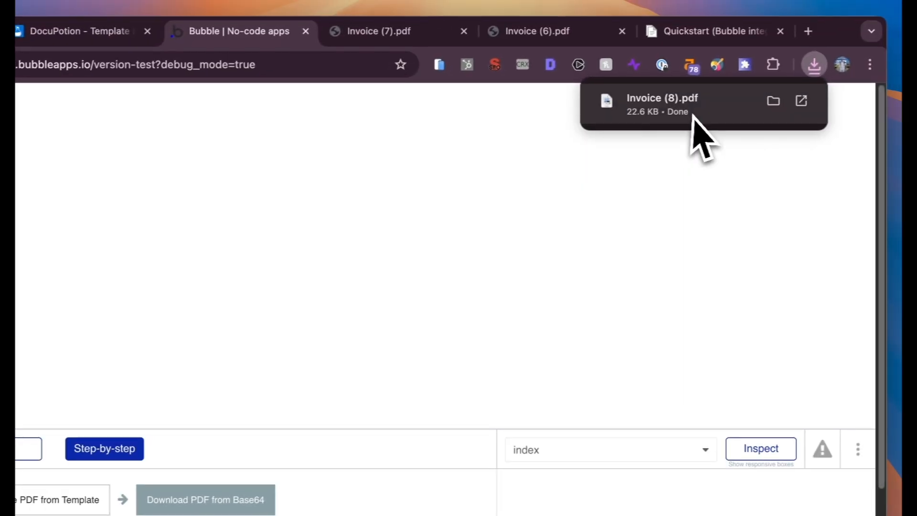
click(692, 113)
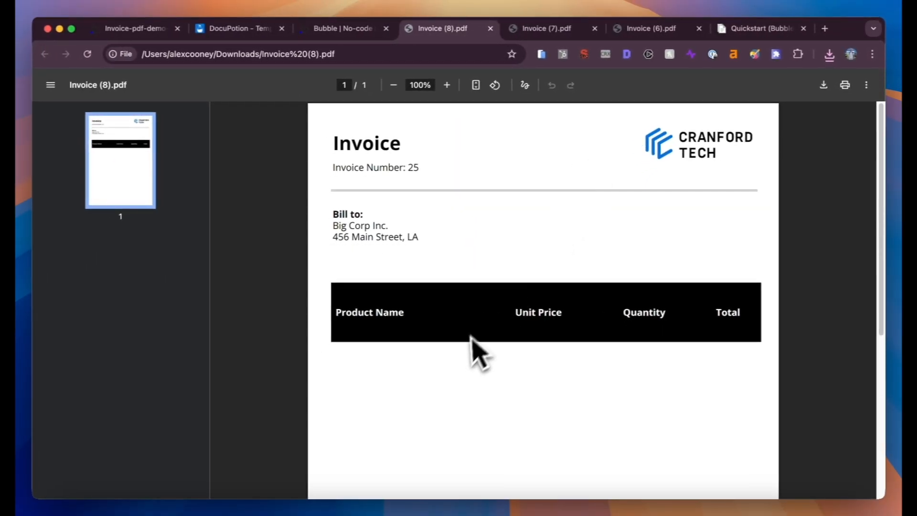
scroll(471, 337, down, 3)
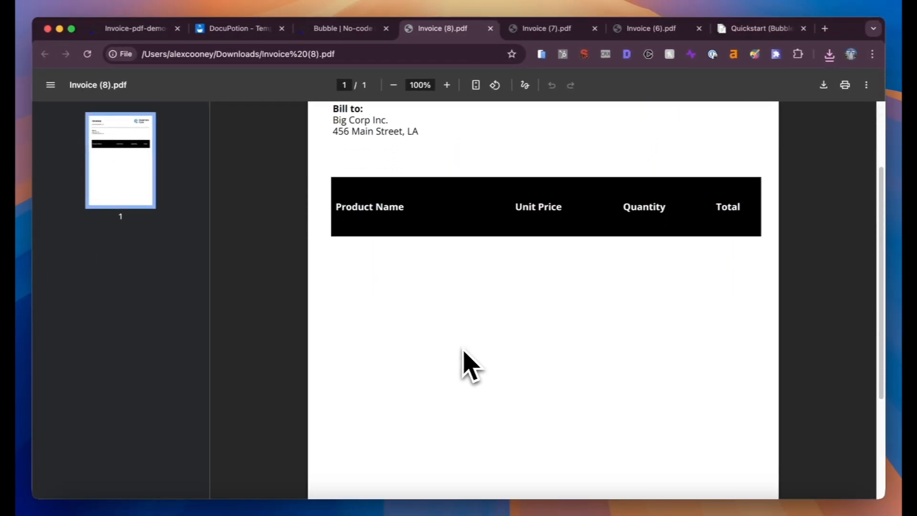
scroll(479, 334, up, 3)
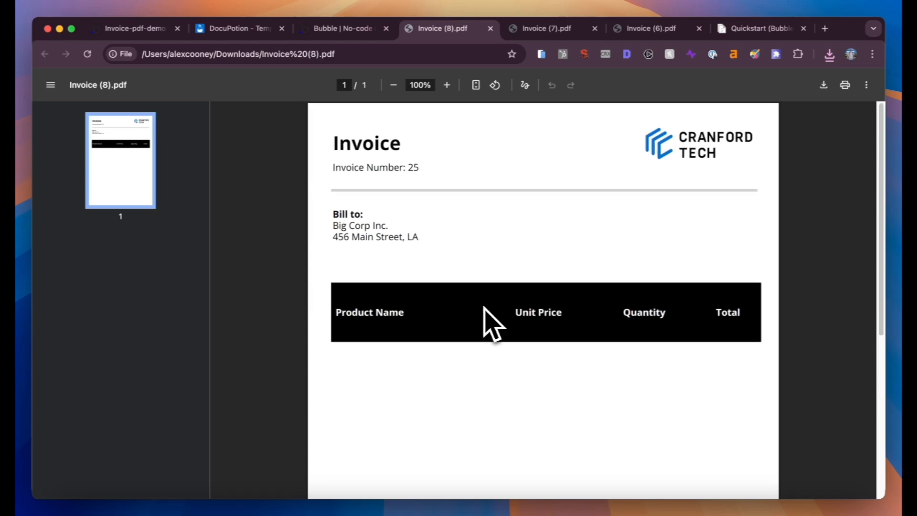
Switch to DocuPotion, check the products table in the Test Invoice template editor, and save the template.
click(341, 30)
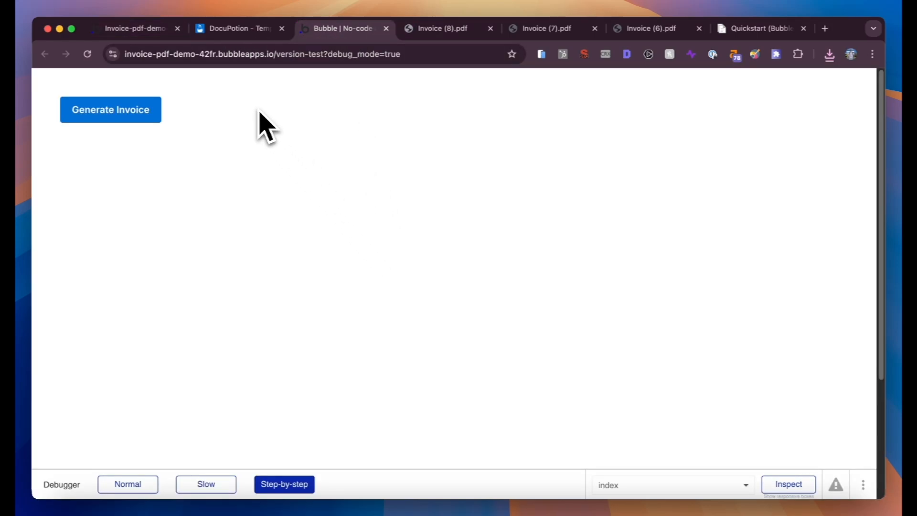
click(237, 35)
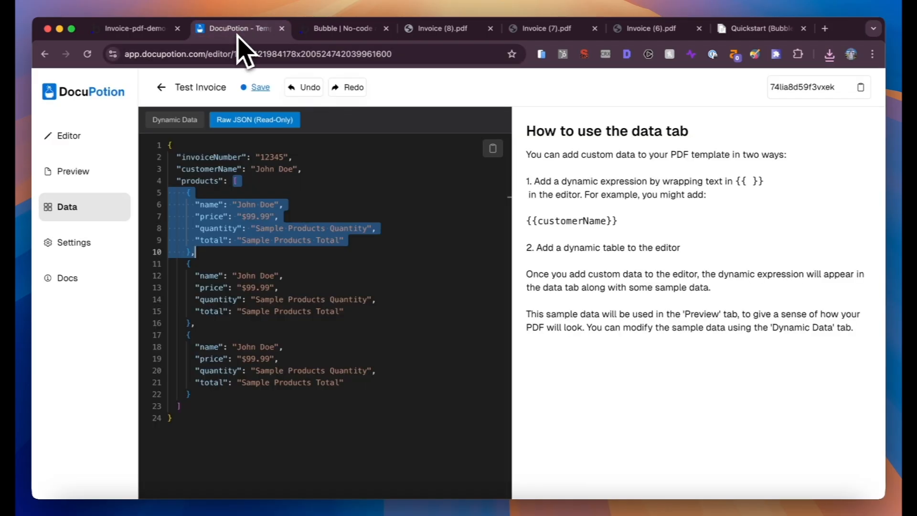
click(98, 138)
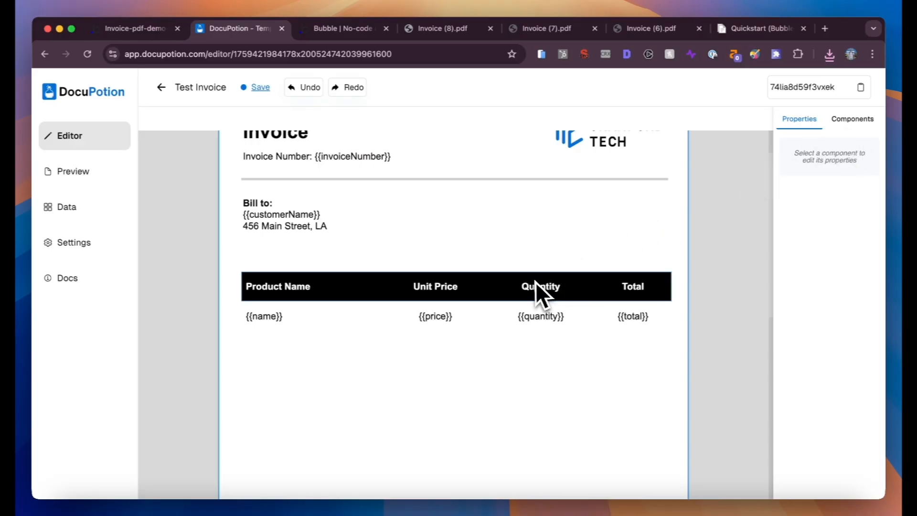
click(539, 302)
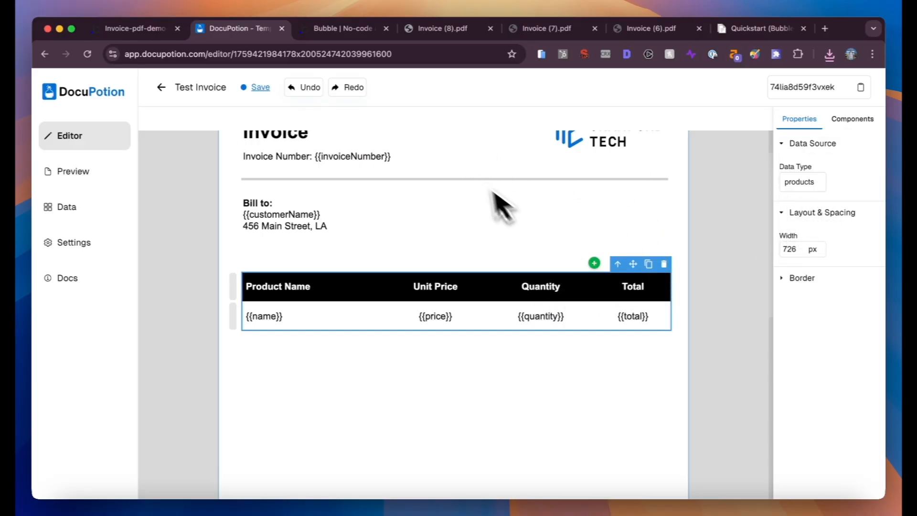
click(541, 219)
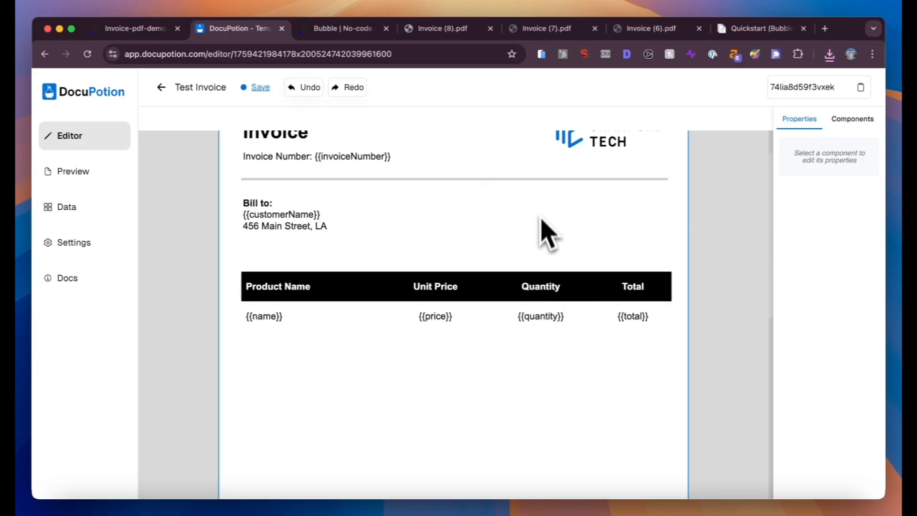
click(261, 102)
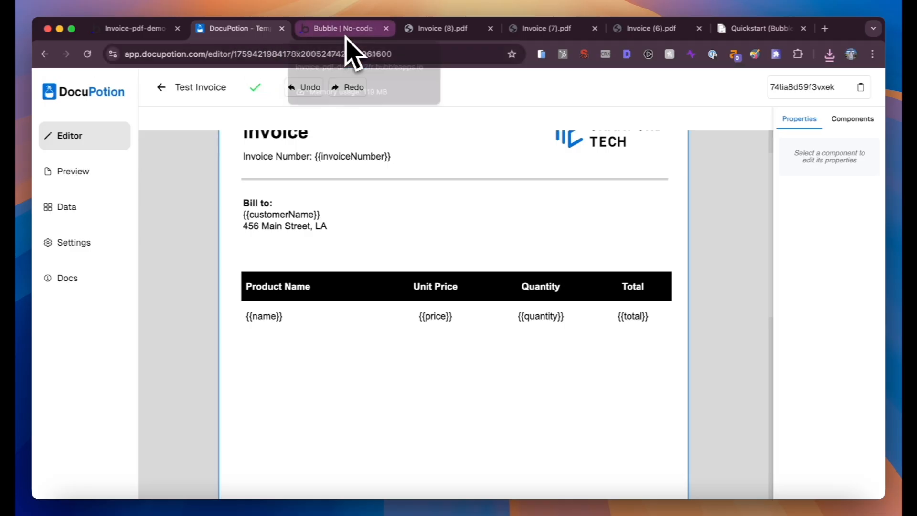
Switch to the app's test page, generate the invoice in Normal debugger mode, and open the new PDF to check its product lines.
click(136, 28)
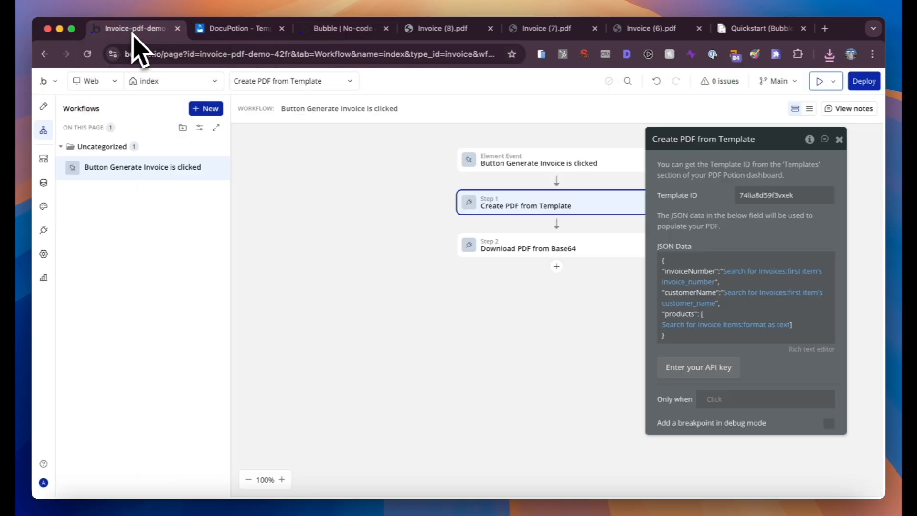
click(351, 29)
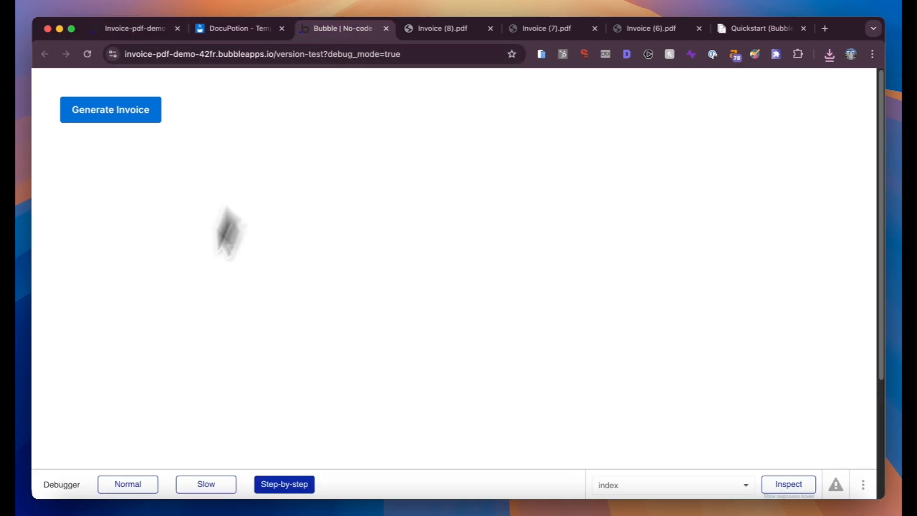
click(155, 487)
click(125, 117)
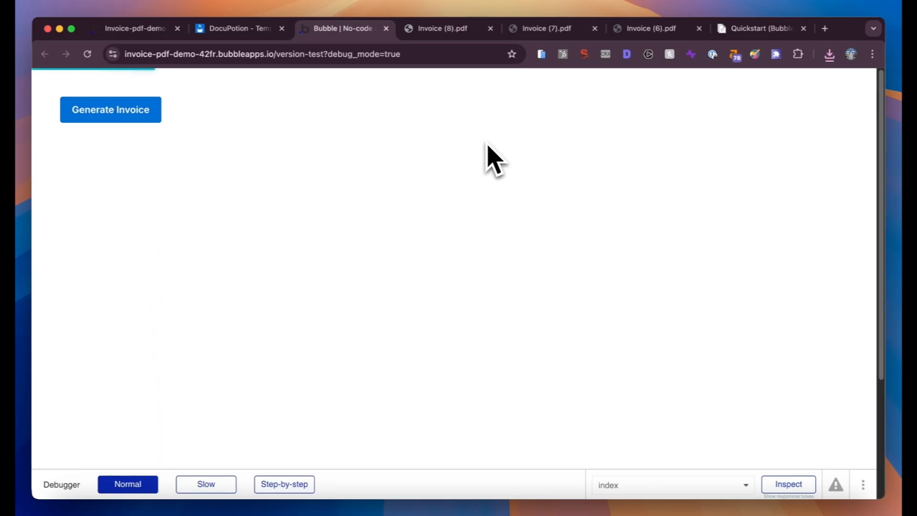
click(697, 83)
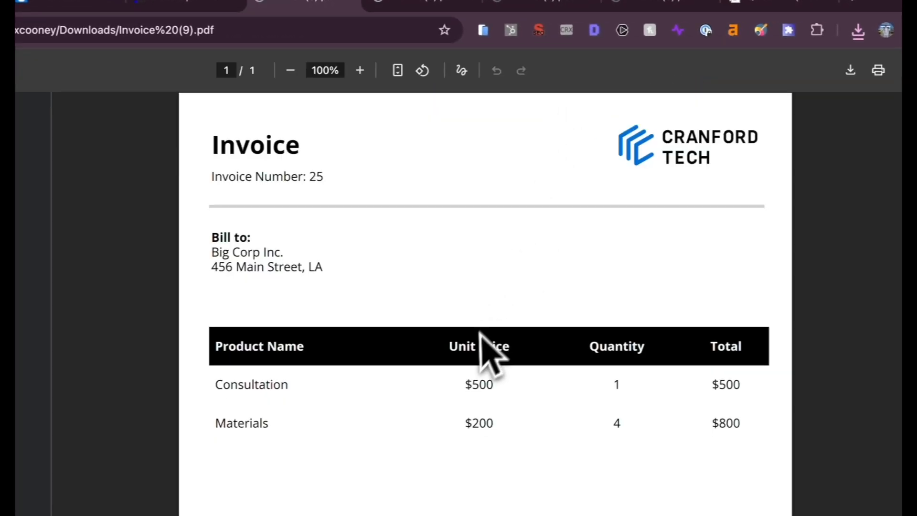
scroll(481, 334, down, 2)
scroll(470, 379, up, 2)
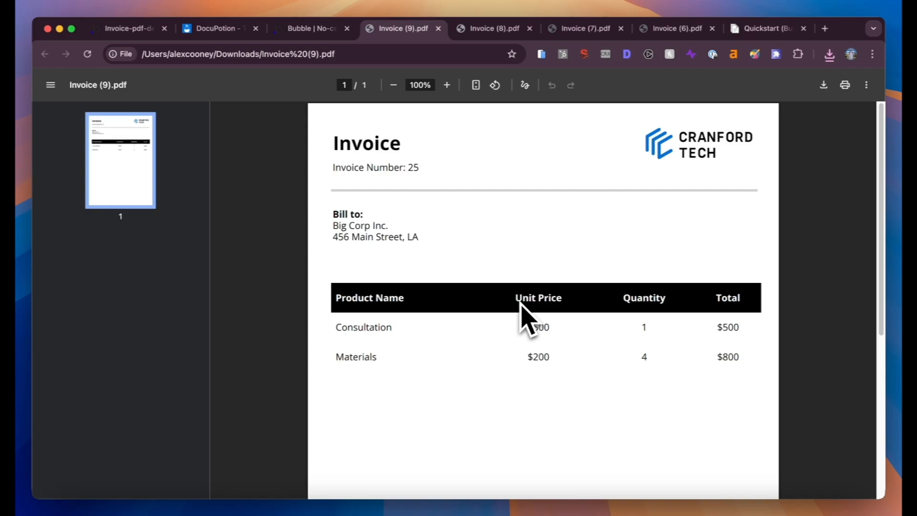
scroll(521, 310, down, 1)
scroll(522, 319, down, 1)
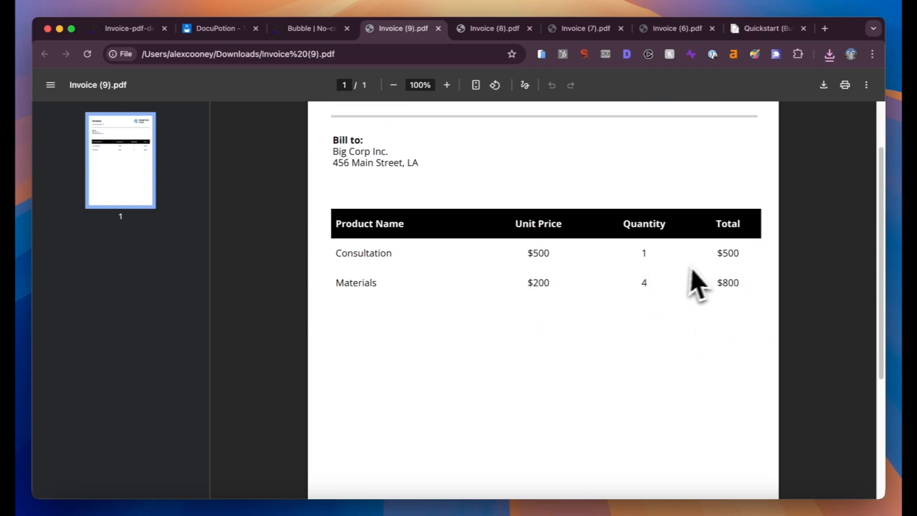
scroll(642, 282, up, 2)
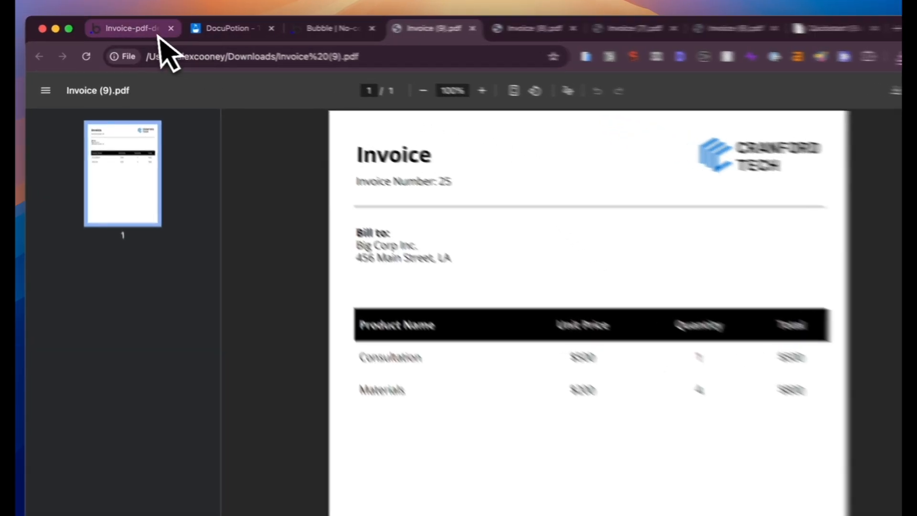
Switch back to DocuPotion and look at the products table in the Test Invoice template.
click(143, 29)
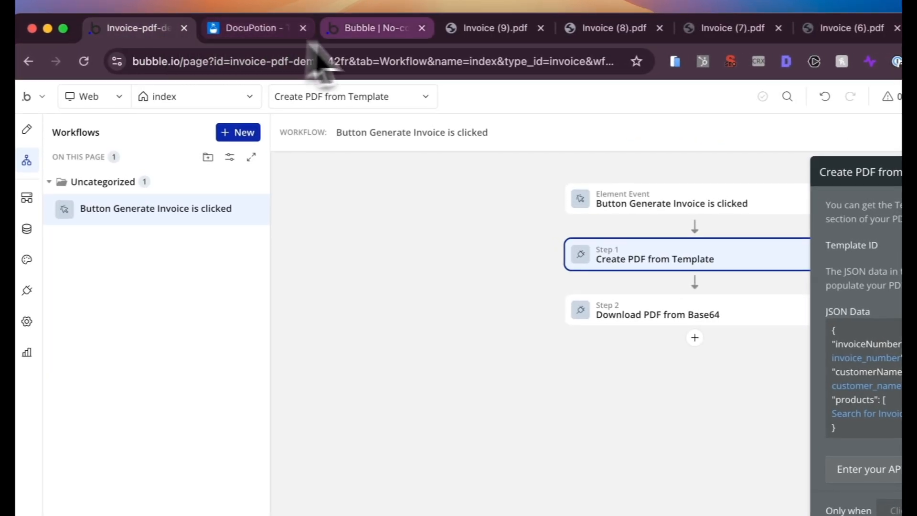
click(235, 34)
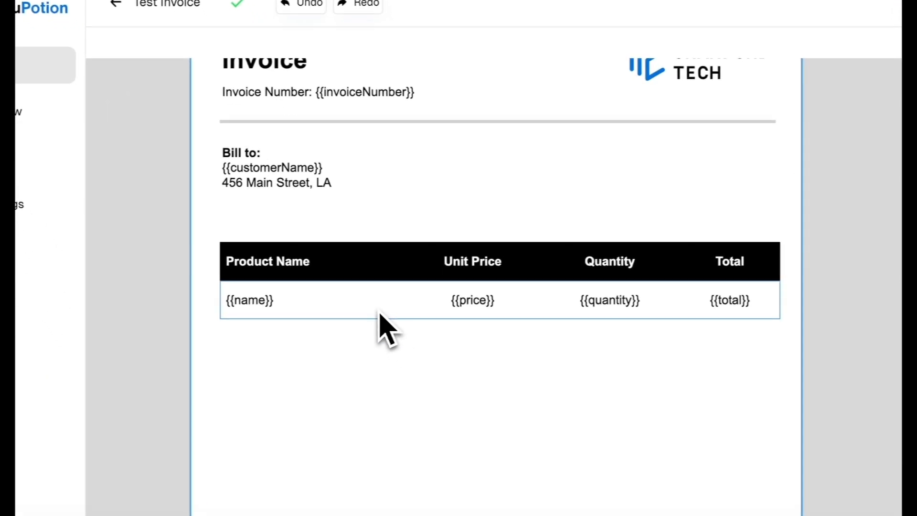
Select the data row of the products table and set its bottom border colour to #000000.
click(346, 419)
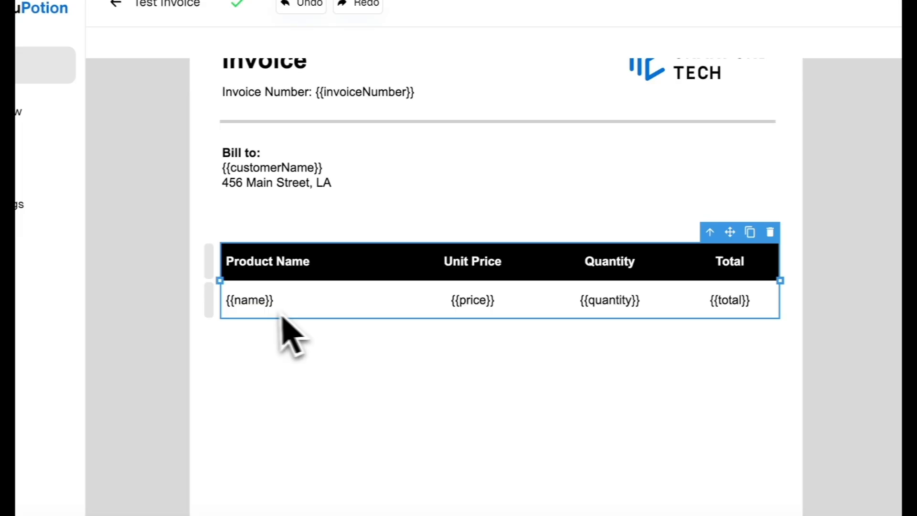
click(209, 303)
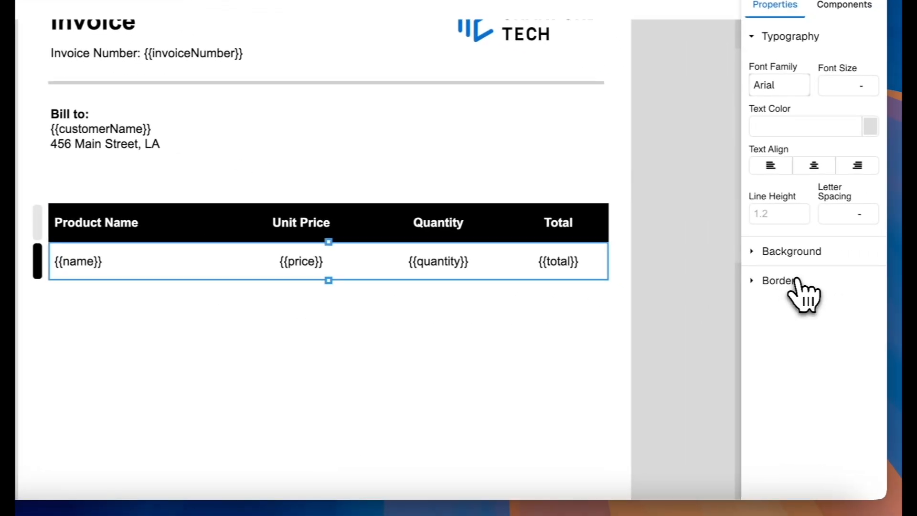
click(787, 282)
scroll(802, 292, down, 3)
click(862, 311)
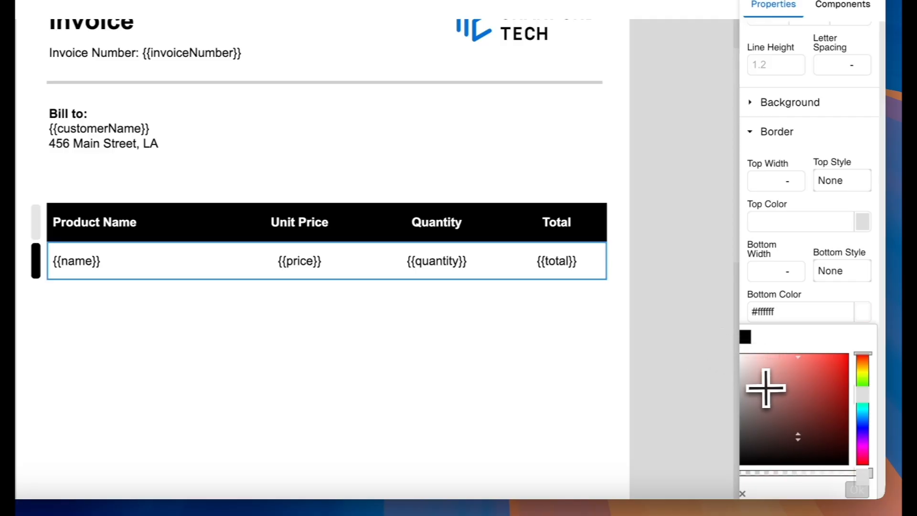
click(856, 489)
click(829, 359)
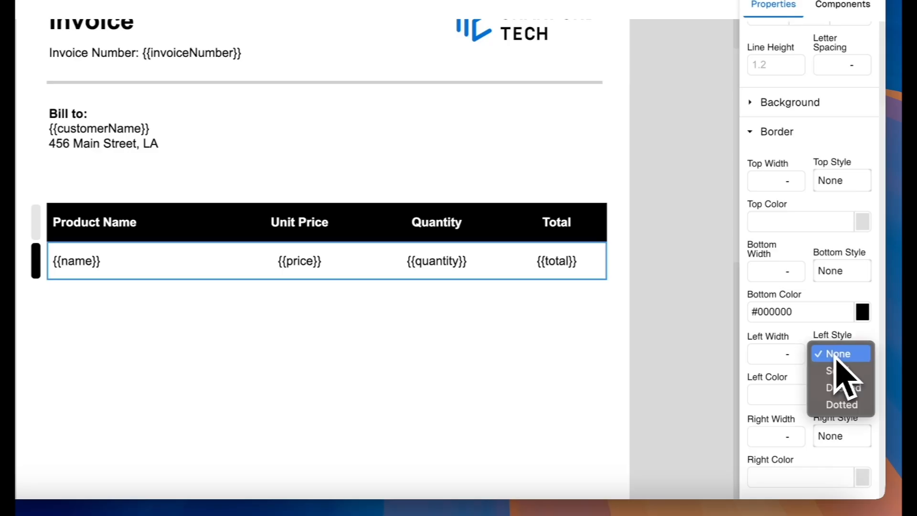
click(833, 287)
Give the products data row a solid bottom border 1 px wide and check it in the template preview.
click(837, 271)
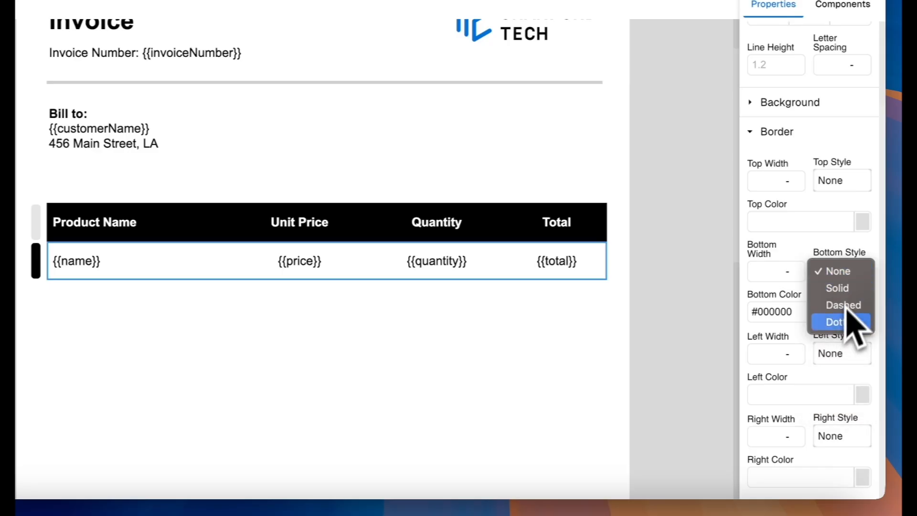
click(849, 317)
click(845, 272)
click(836, 237)
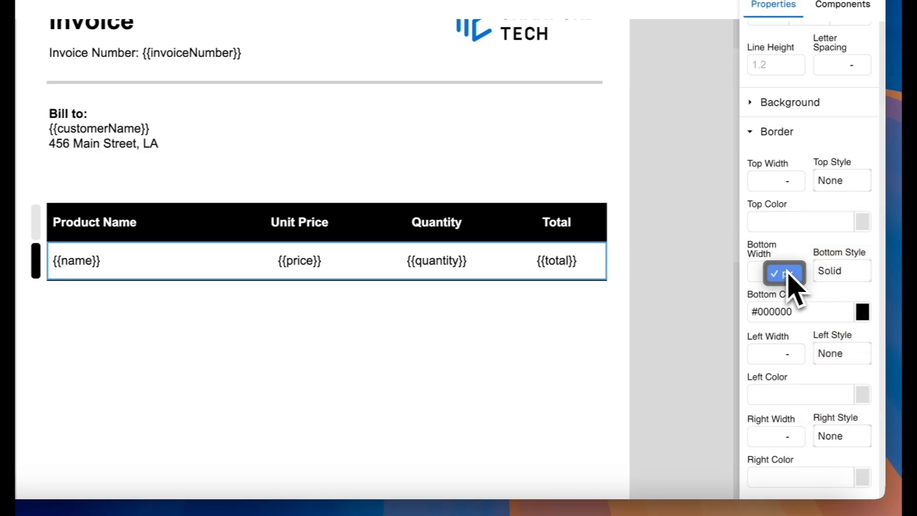
click(754, 274)
text(1)
click(448, 347)
click(102, 197)
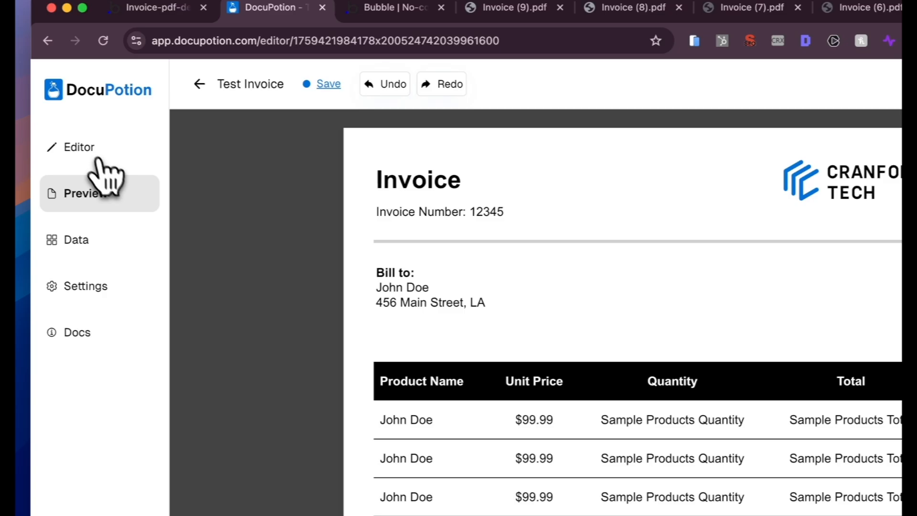
click(86, 150)
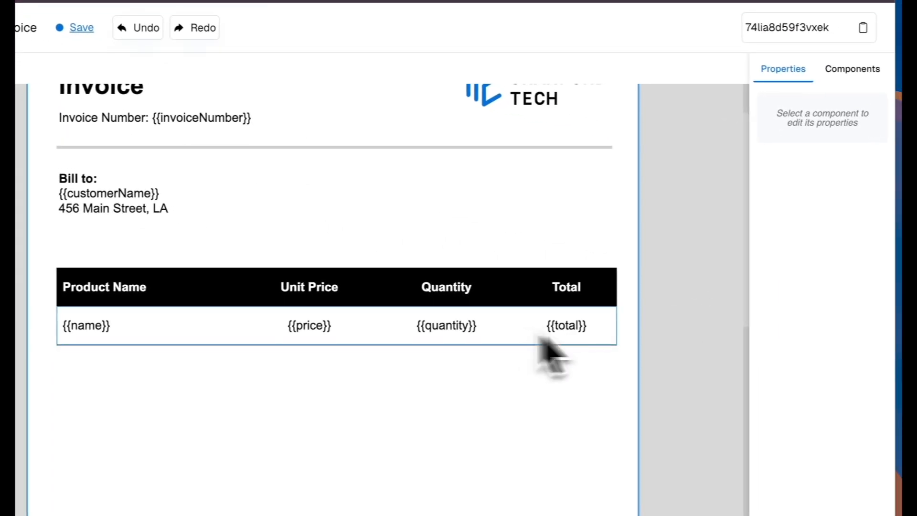
Reselect the products data row and lighten its bottom border colour to rgba(0,0,0,0.19).
click(626, 354)
click(215, 305)
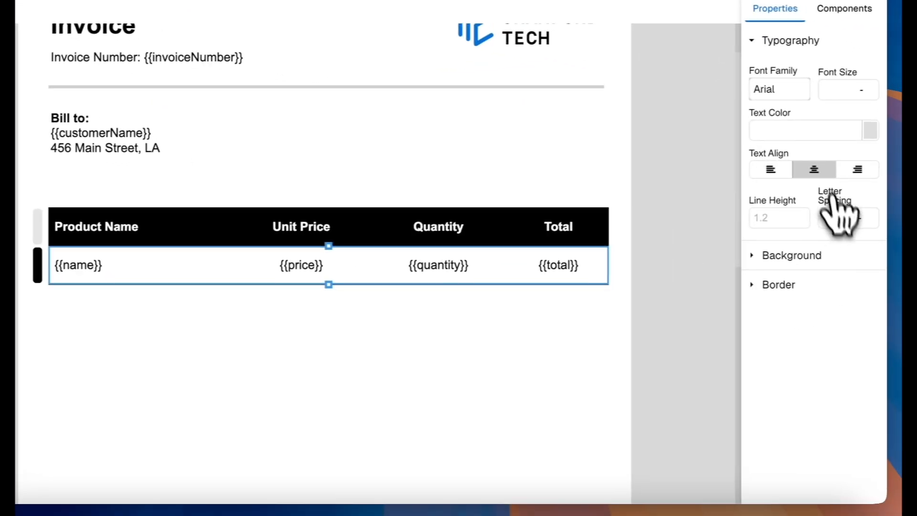
click(916, 323)
click(862, 465)
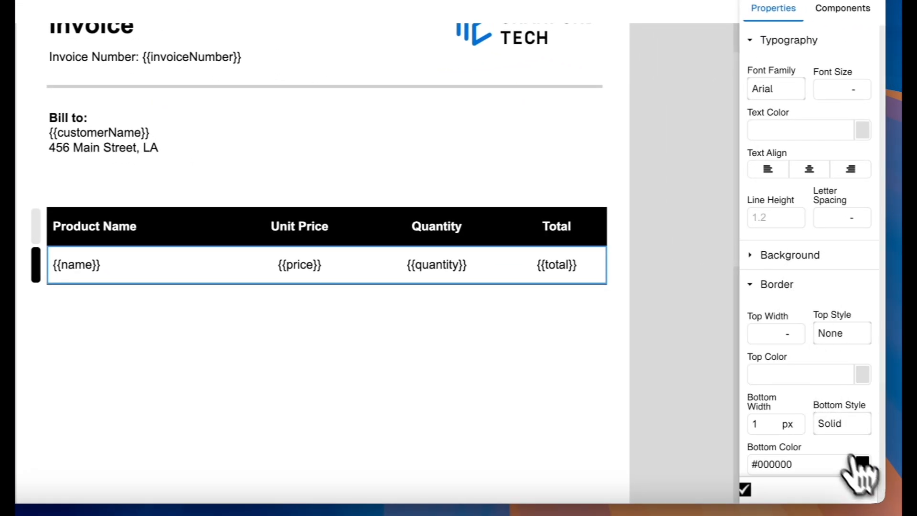
drag(815, 471, 758, 467)
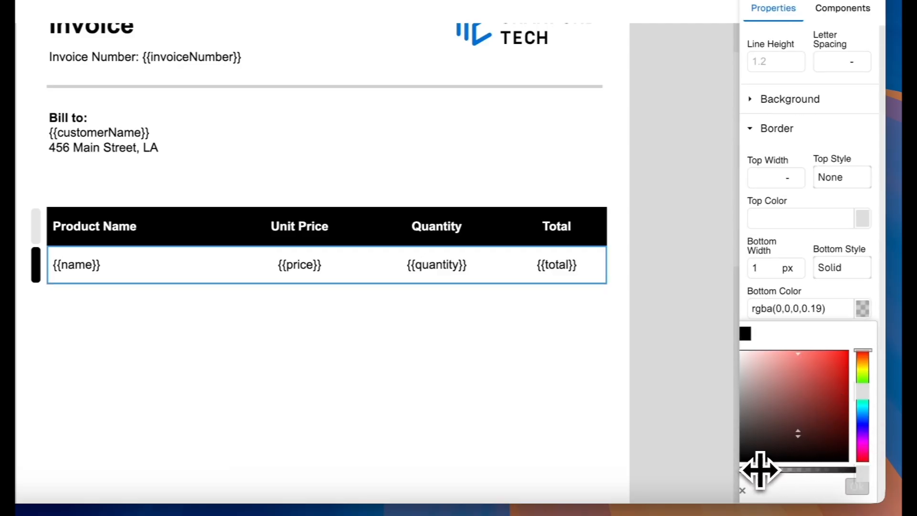
click(856, 486)
click(597, 411)
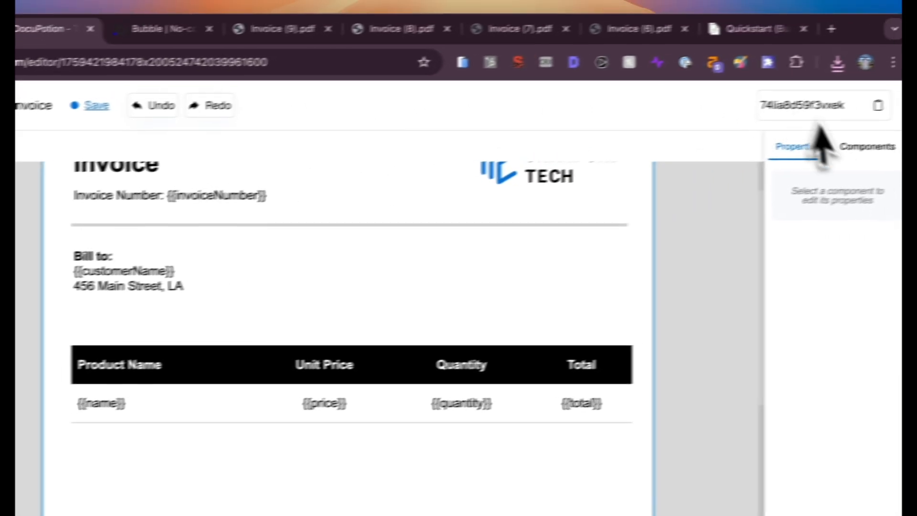
Add a text box below the table's Total column, narrow it to about 119 px, and centre its text.
click(865, 148)
drag(809, 222, 597, 489)
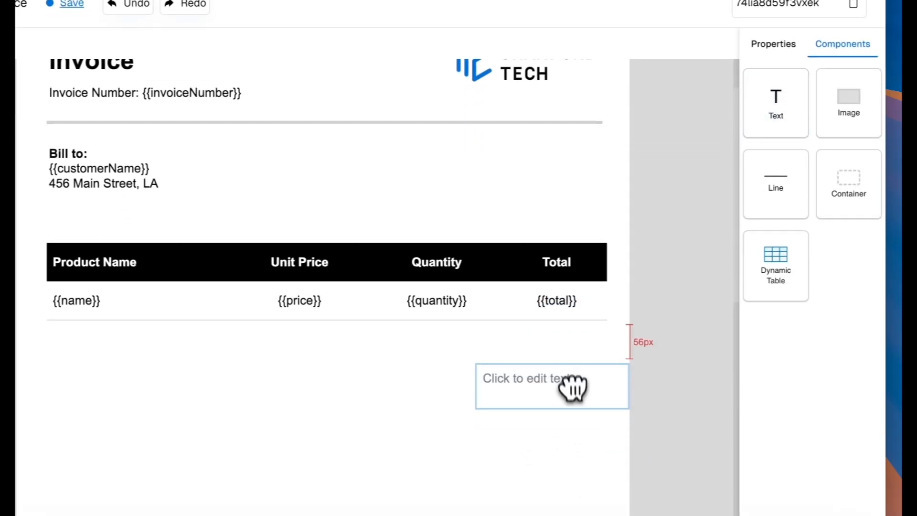
drag(573, 388, 553, 358)
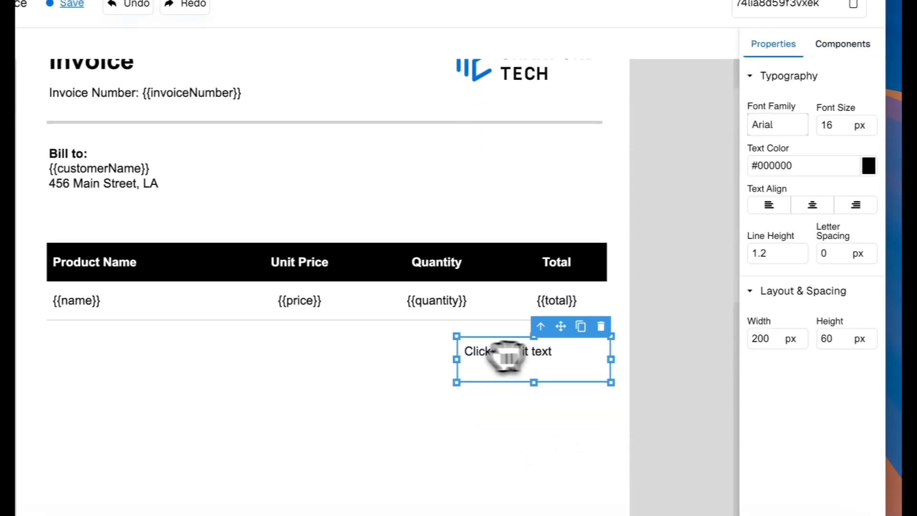
drag(456, 358, 519, 356)
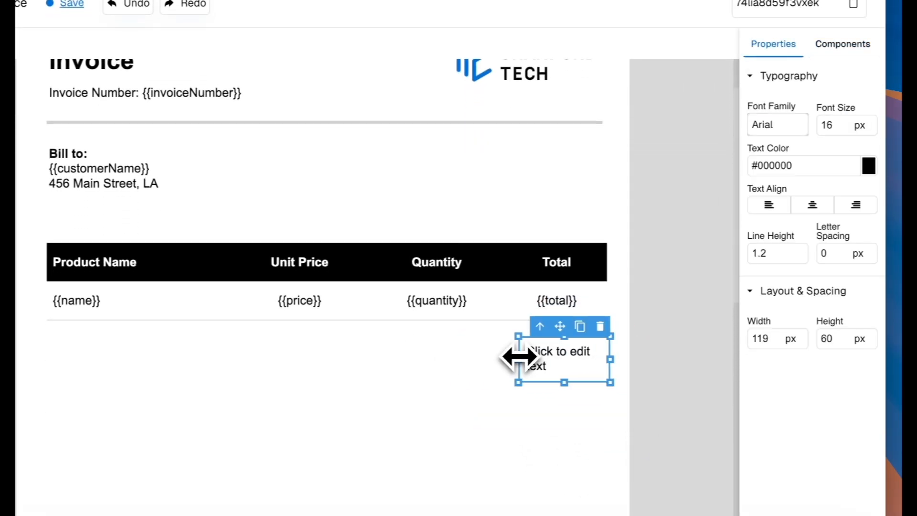
click(812, 205)
click(545, 305)
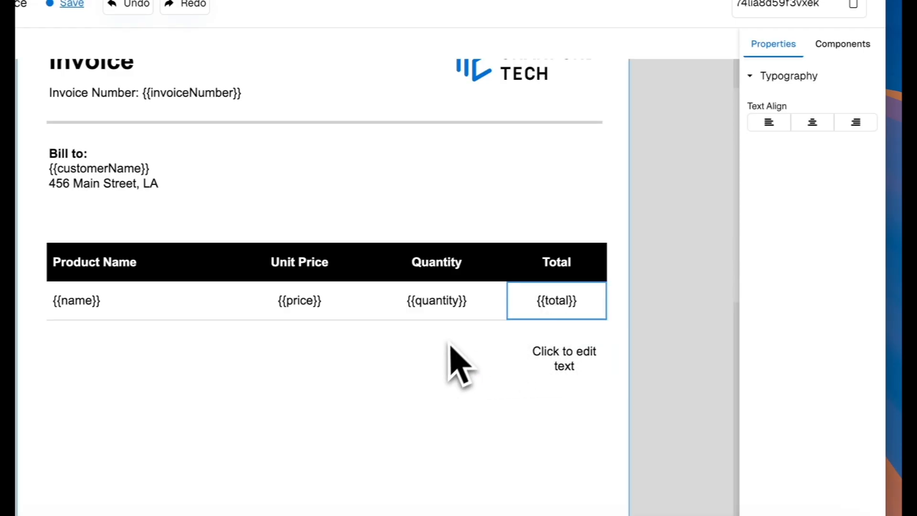
Replace the placeholder in the text box below the table with {{grandTotal}} and preview the template.
click(550, 356)
click(547, 352)
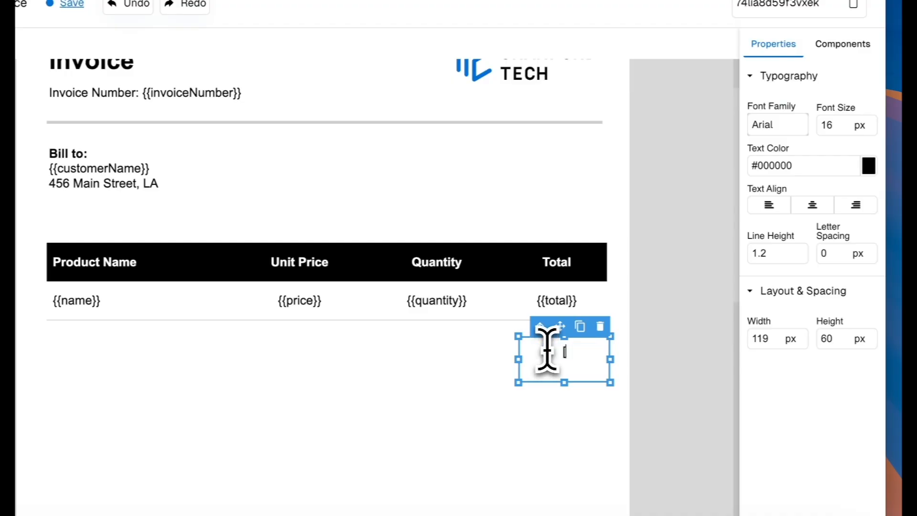
text({{)
text(gr)
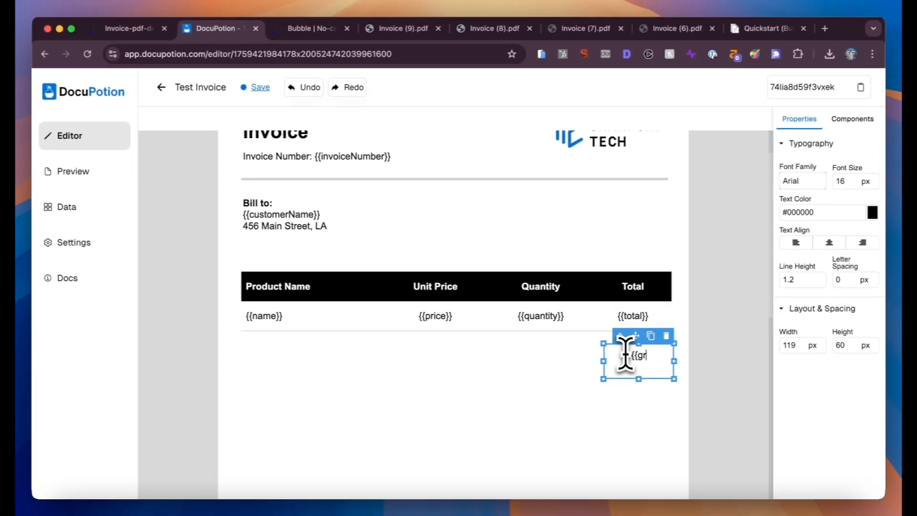
text(andTotal}})
click(491, 420)
click(89, 174)
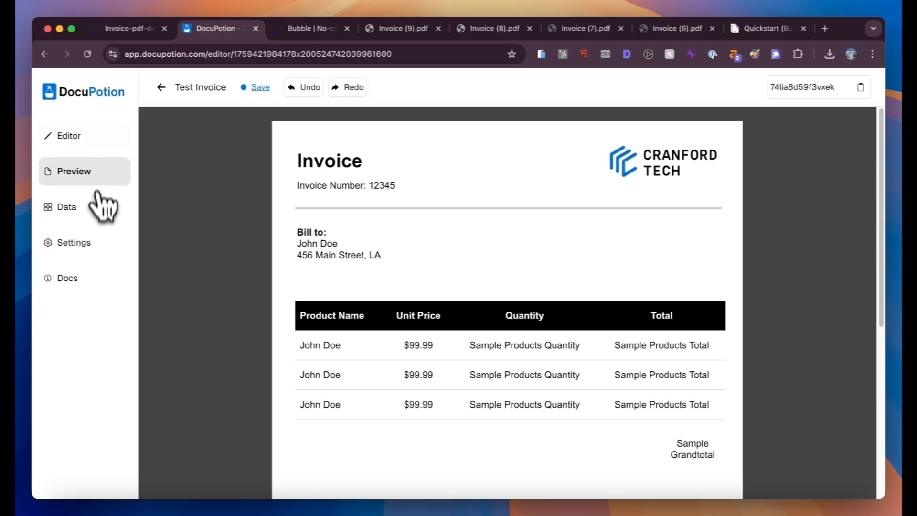
Open the template's sample data, check the line totals in Invoice (9).pdf, and set grandTotal to $1300.
click(102, 206)
click(174, 119)
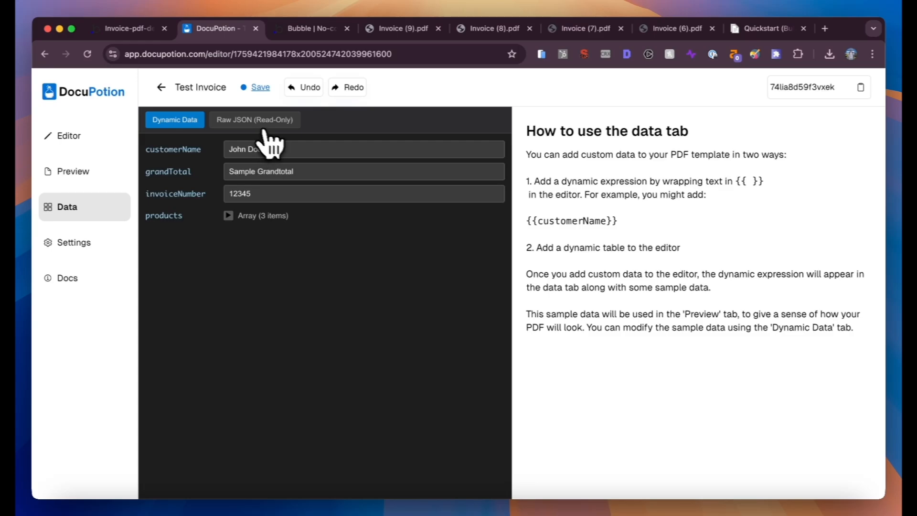
click(388, 30)
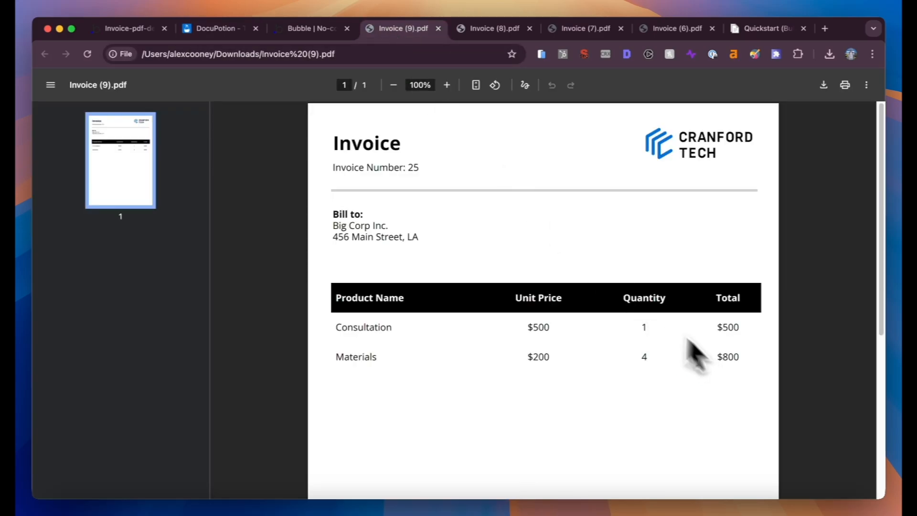
click(210, 30)
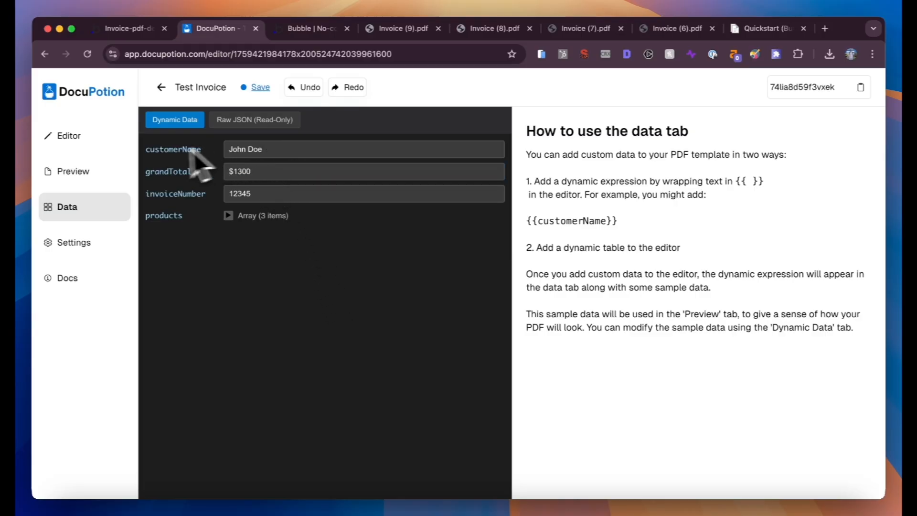
Expand the sample products and, using Invoice (9).pdf as reference, set Product 1's quantity to 1 and total to $500.
click(260, 216)
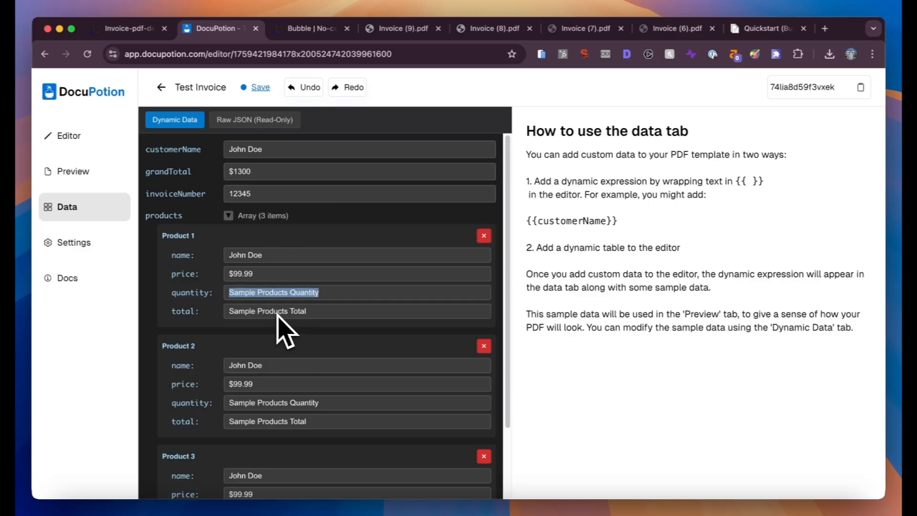
click(397, 30)
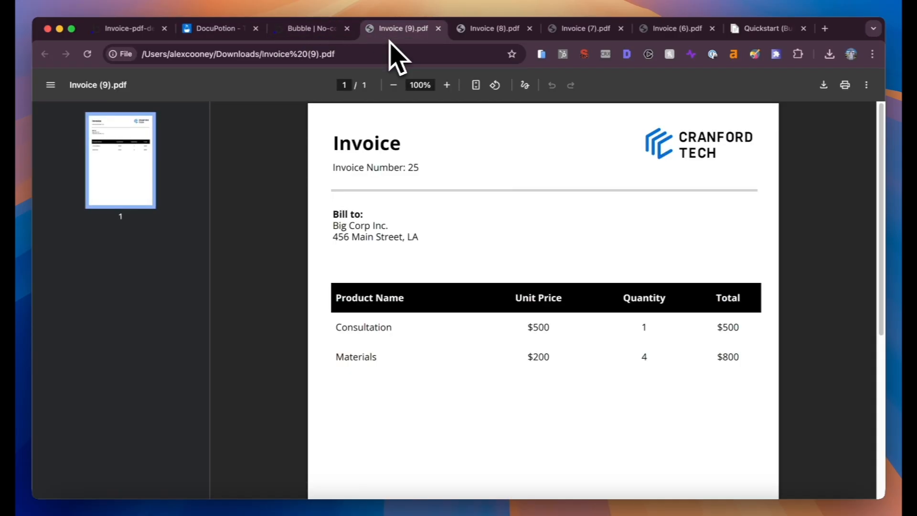
click(222, 30)
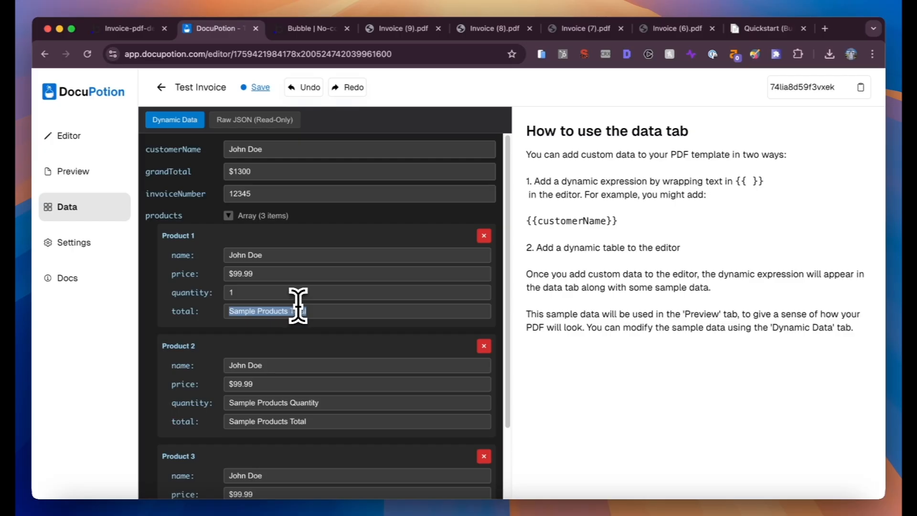
scroll(298, 306, down, 2)
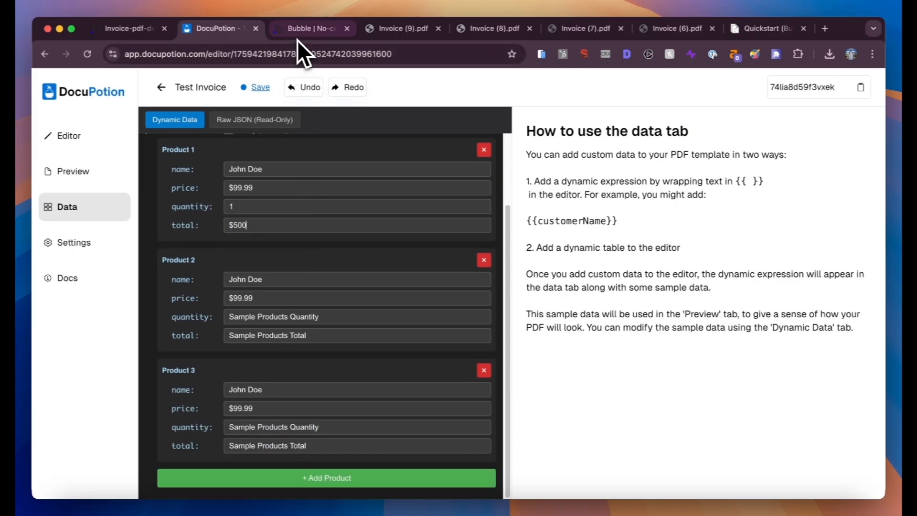
Check the Materials line in Invoice (9).pdf and delete Product 3 from the template's sample data.
click(308, 30)
click(401, 30)
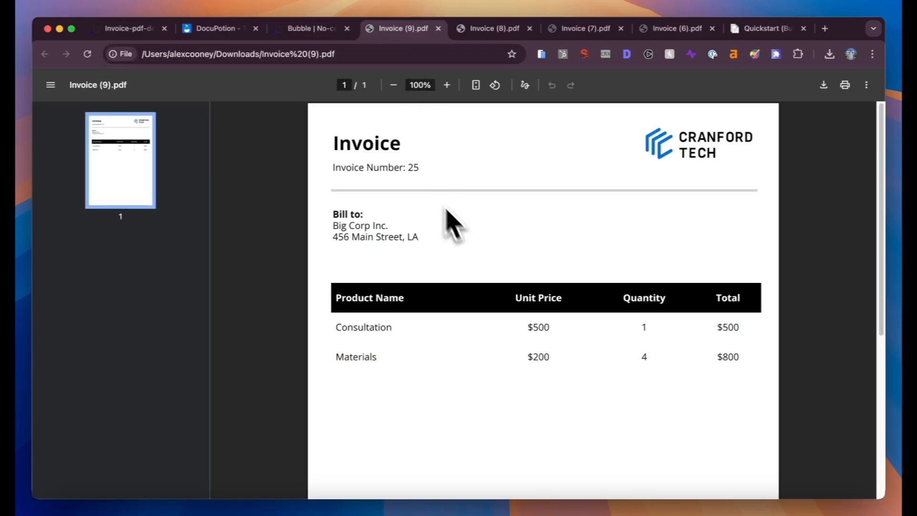
click(212, 29)
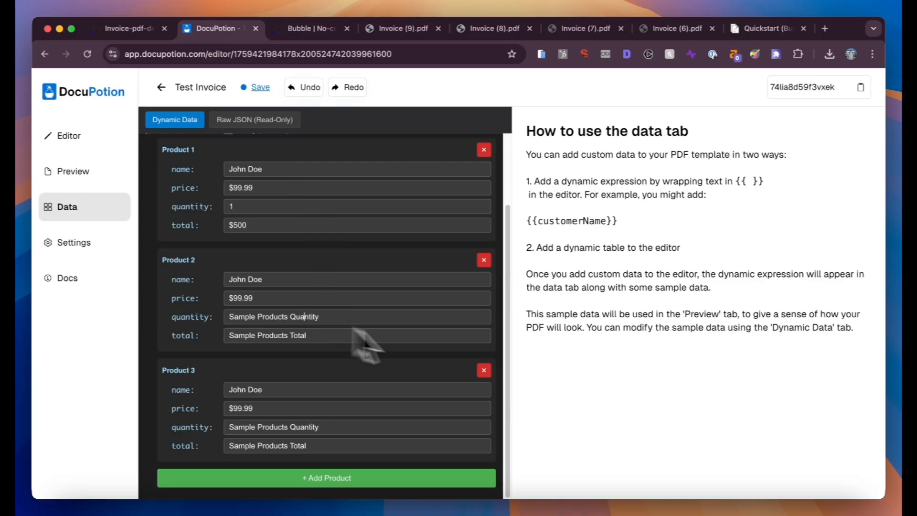
click(484, 370)
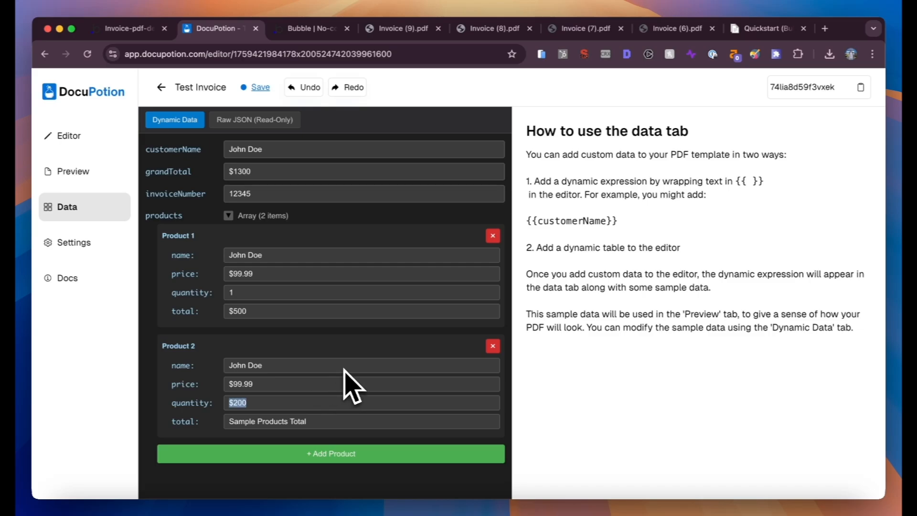
Set Product 2's price to $200, quantity to 4 and total to $800, set Product 1's price to $500, and check the preview.
triple_click(279, 385)
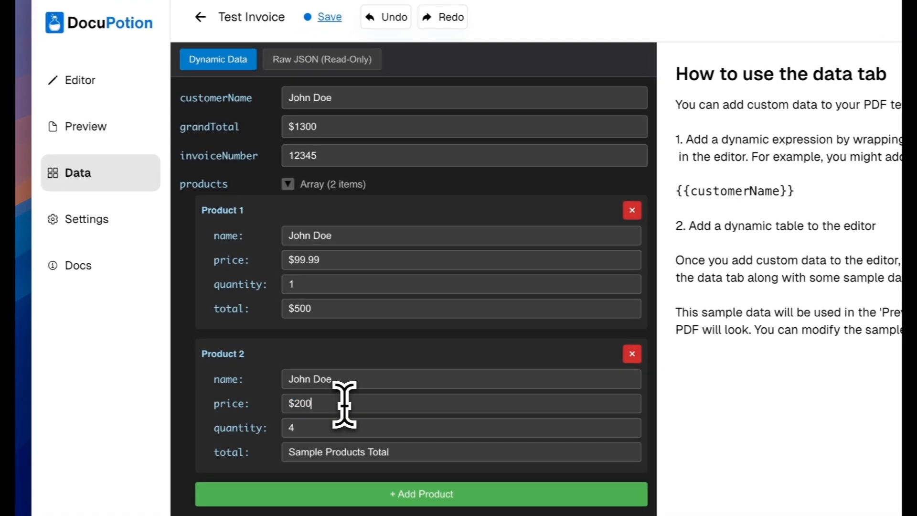
triple_click(371, 451)
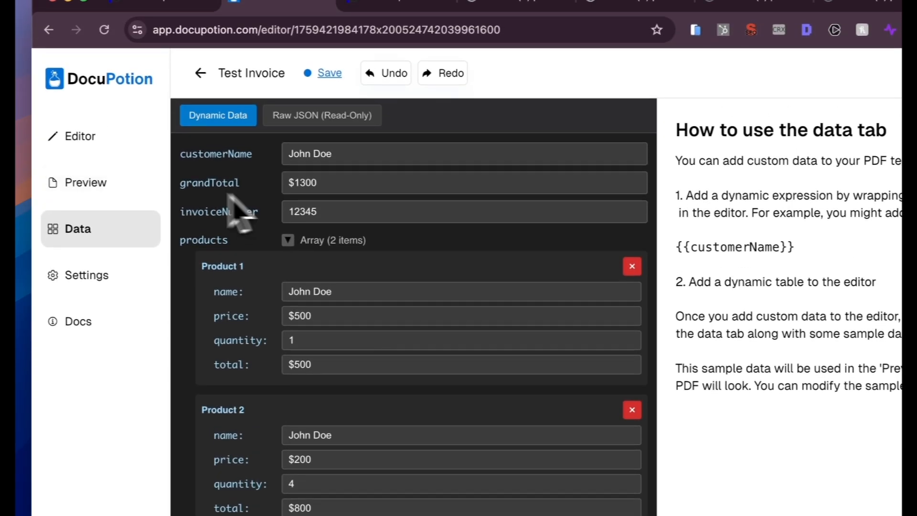
click(93, 187)
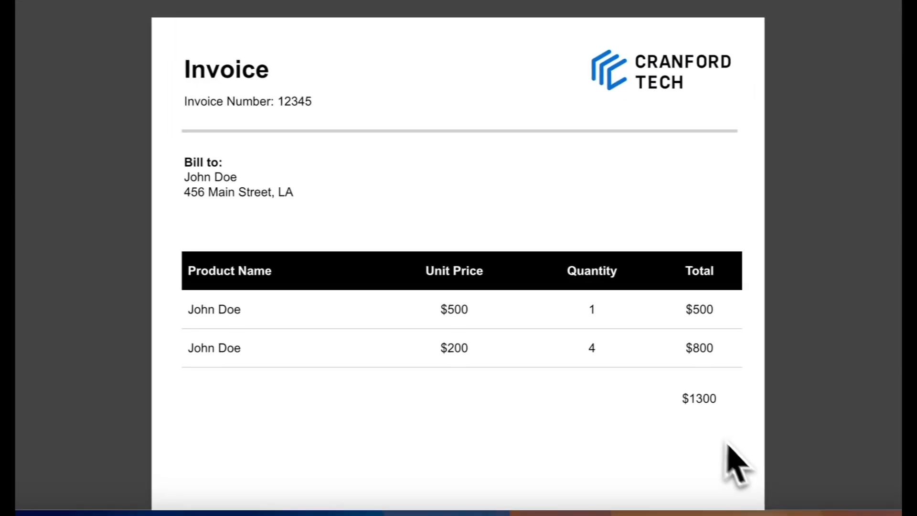
scroll(673, 412, down, 5)
scroll(671, 415, up, 5)
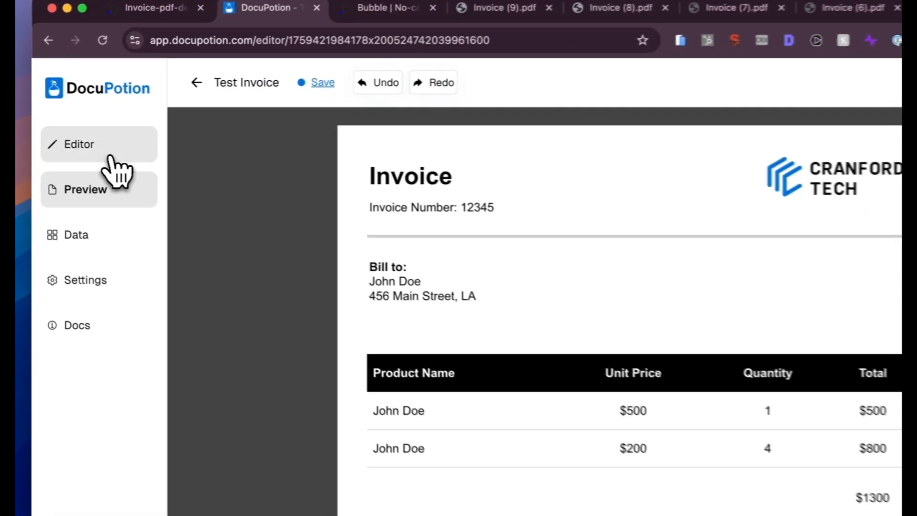
Return the template to its editor, switch to Bubble, and add a "grandTotal" key after the products array in Create PDF from Template's JSON data.
click(68, 135)
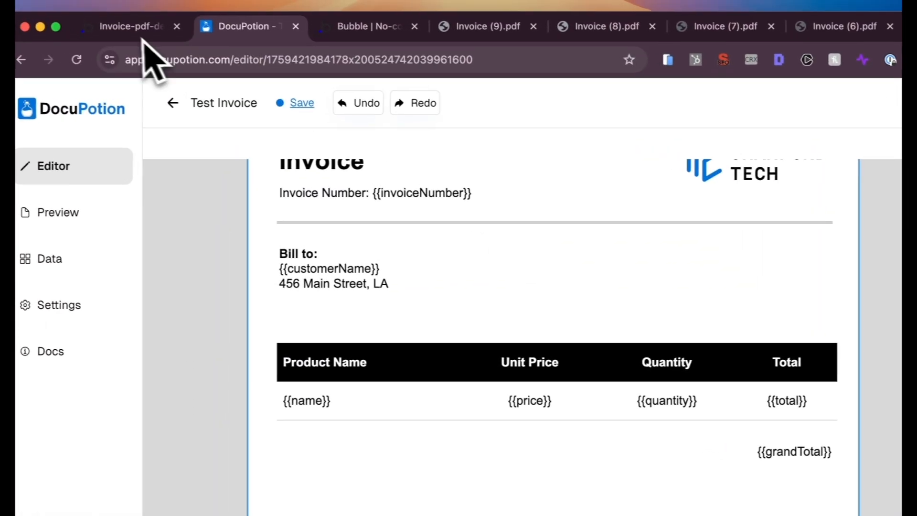
click(145, 1)
click(764, 329)
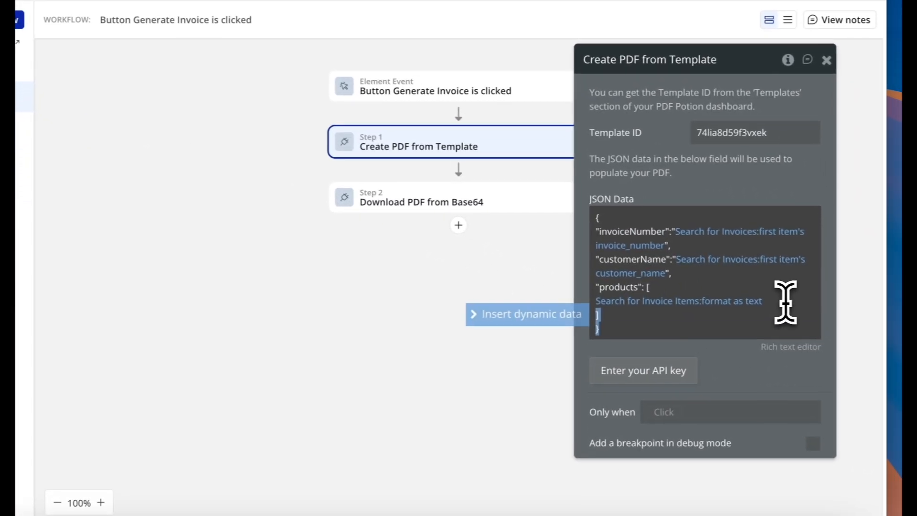
click(606, 318)
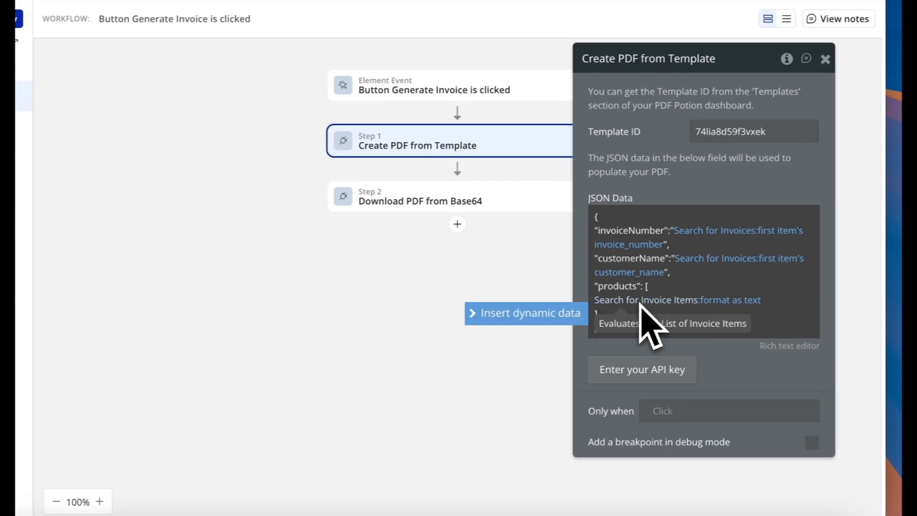
key(Return)
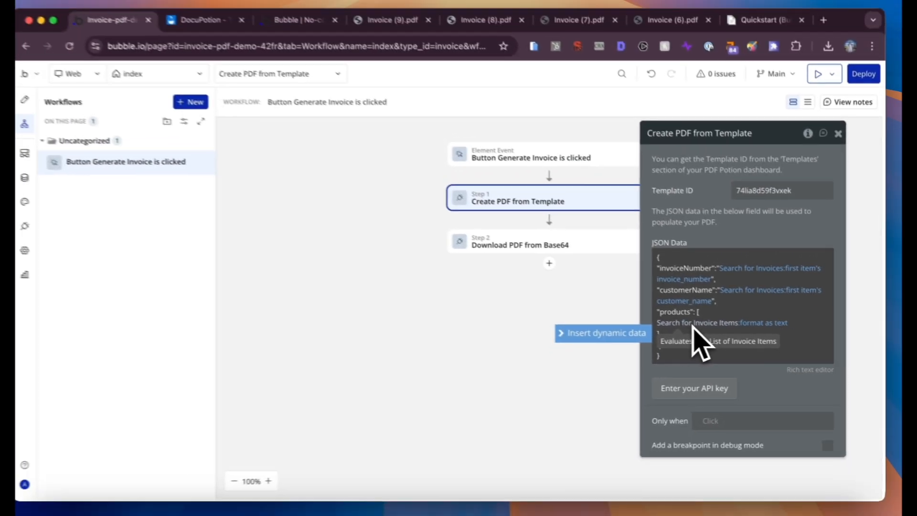
text("grandTotal":")
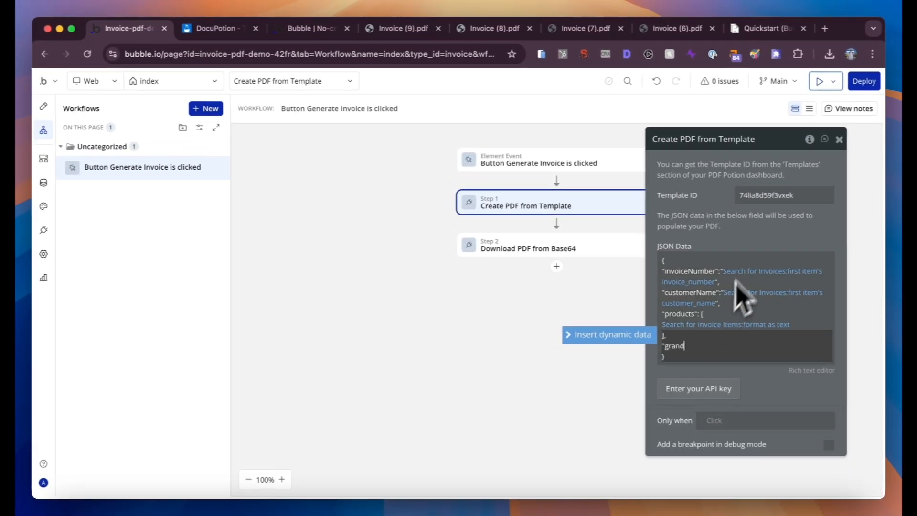
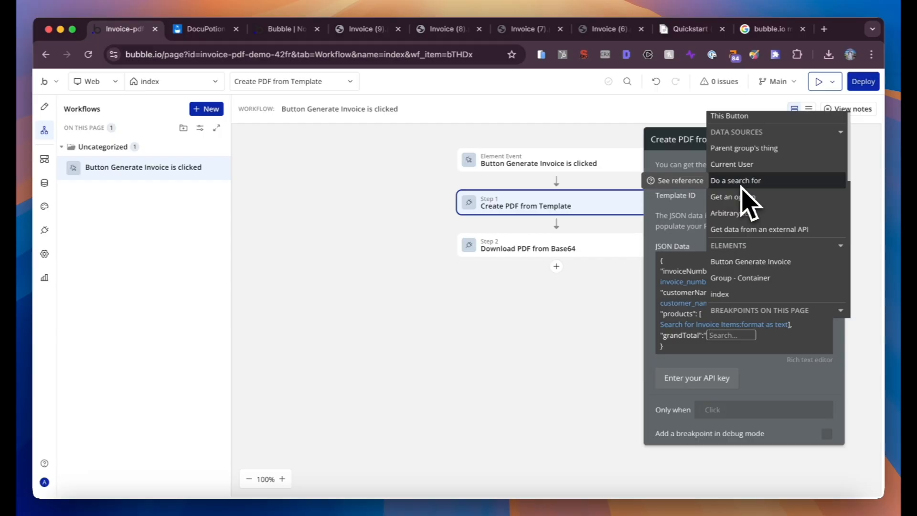
Open the existing Big Corp Inc. invoice entry in the app data to check which fields it has.
click(44, 183)
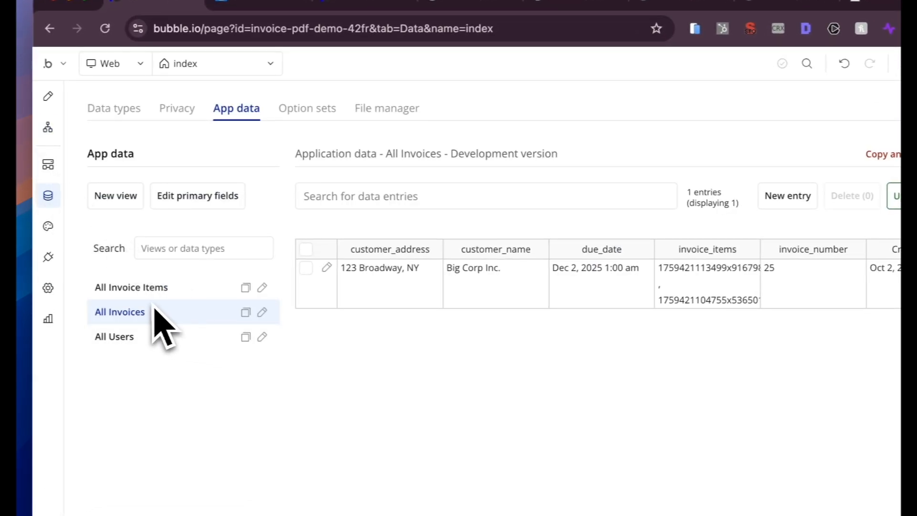
click(330, 272)
click(835, 309)
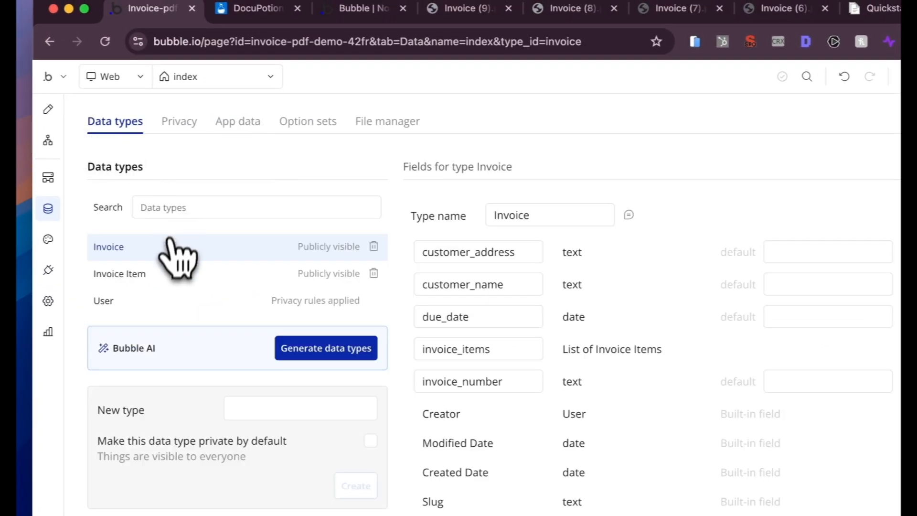
Create a new field named Total of type number on the Invoice data type.
click(342, 464)
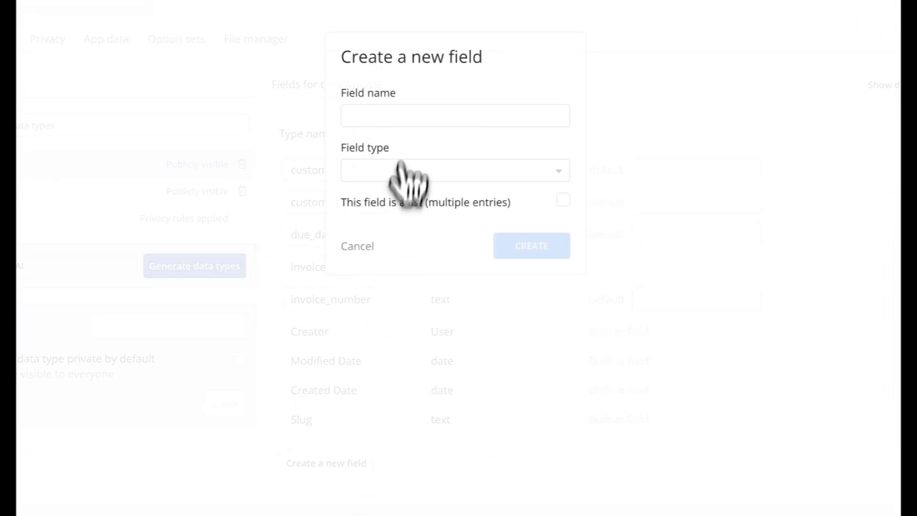
click(403, 121)
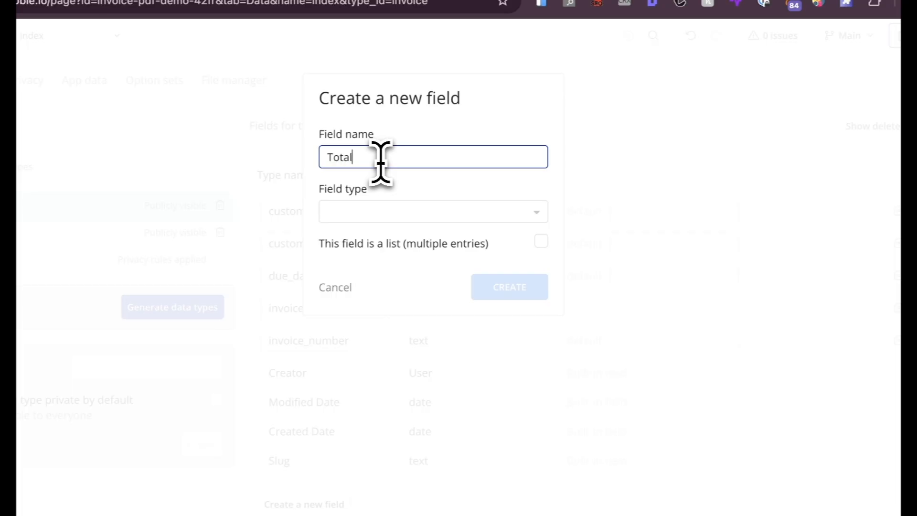
click(414, 213)
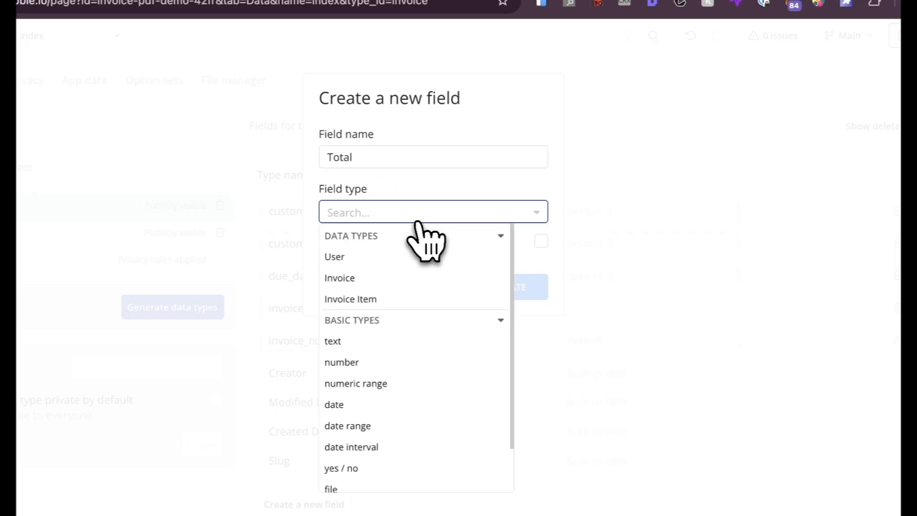
text(nu)
key(Return)
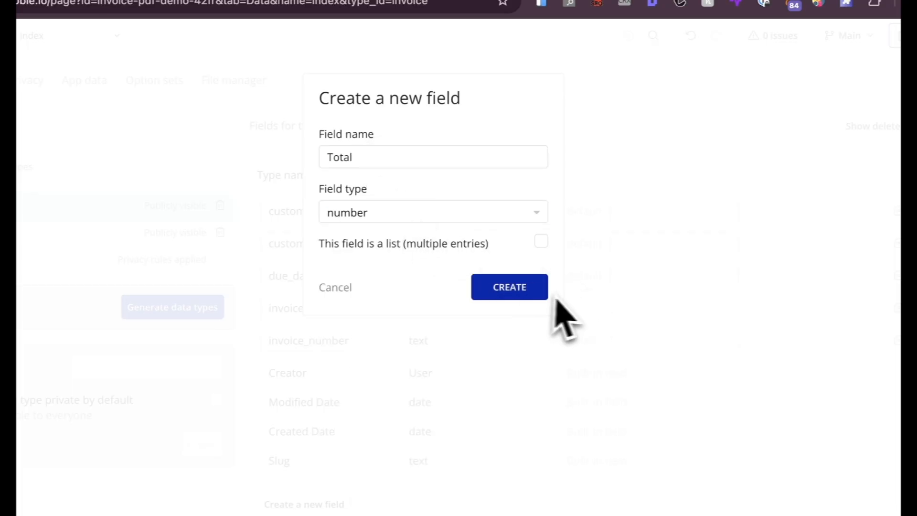
click(538, 292)
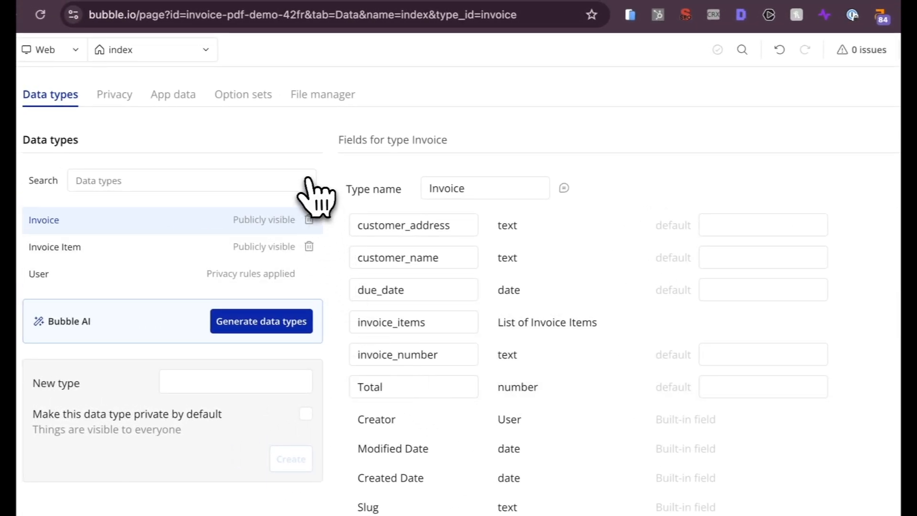
Check the line totals in Invoice (9).pdf and save 1300 as the Total of the Big Corp Inc. invoice entry in Bubble.
click(356, 27)
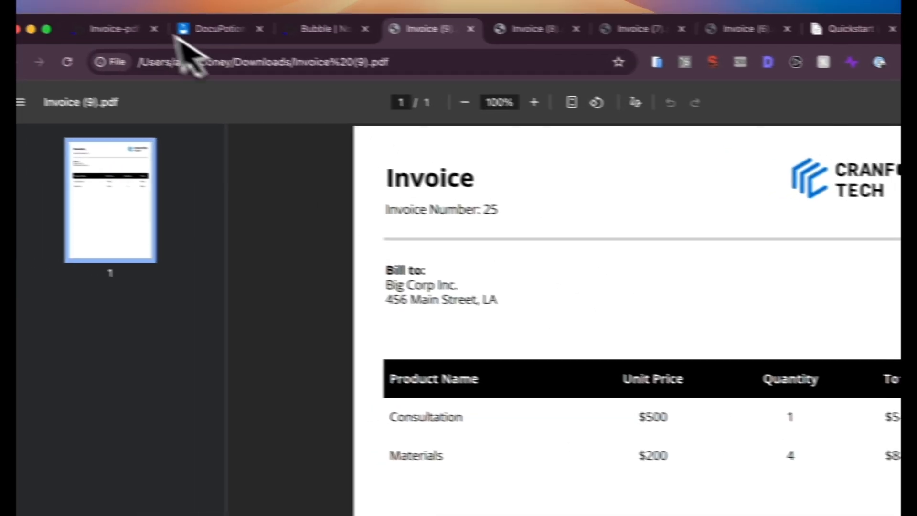
click(173, 33)
click(253, 147)
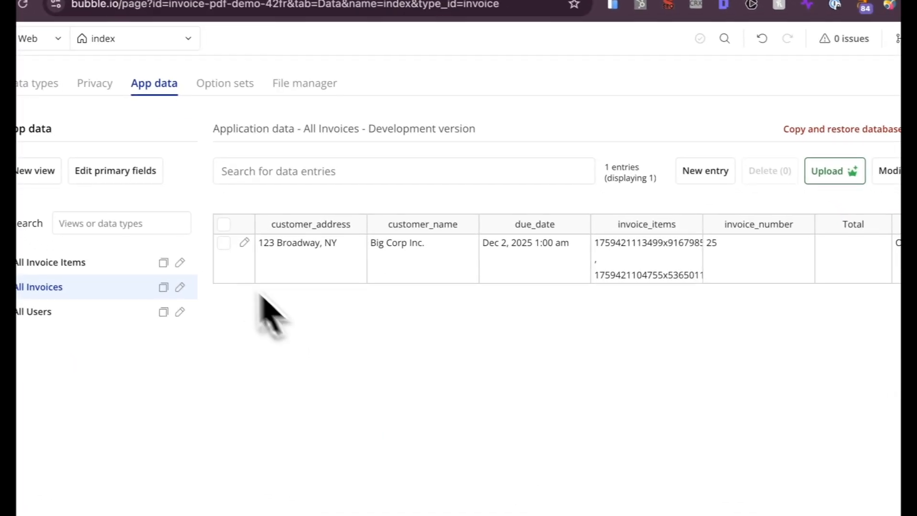
click(242, 241)
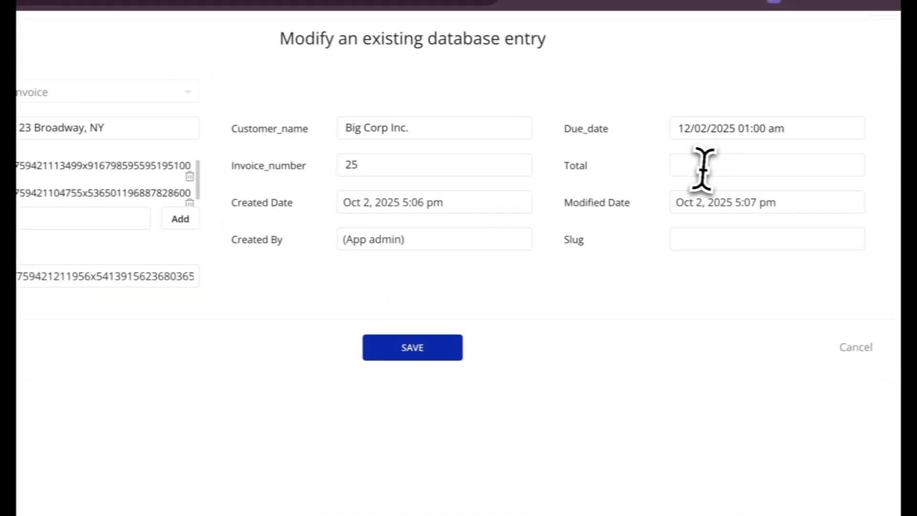
click(798, 177)
text(1,300)
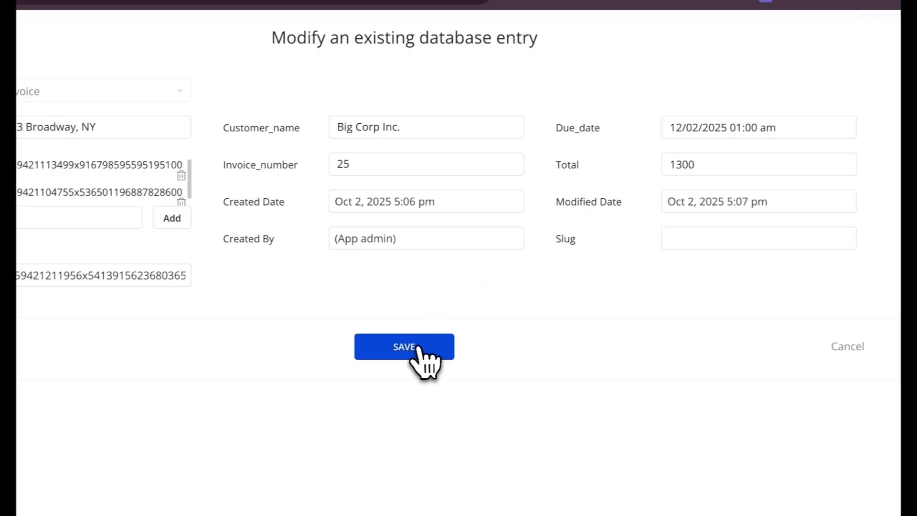
click(411, 347)
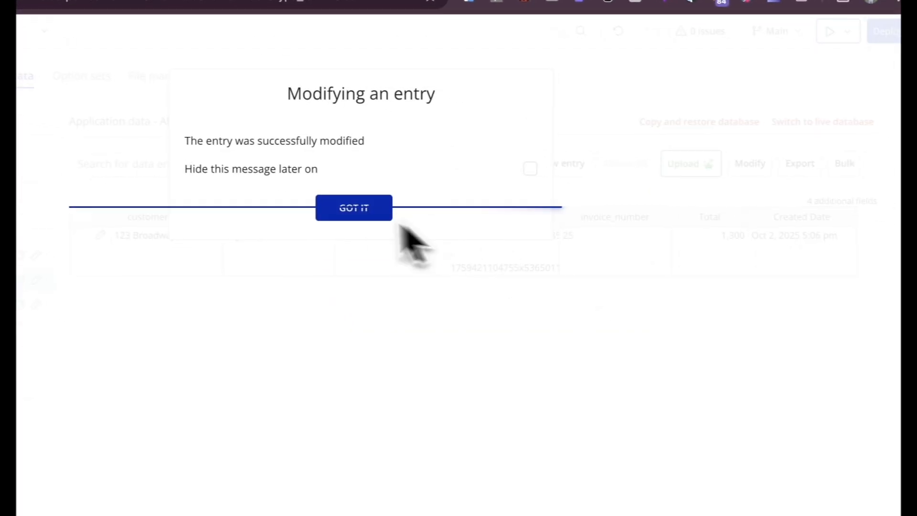
click(346, 210)
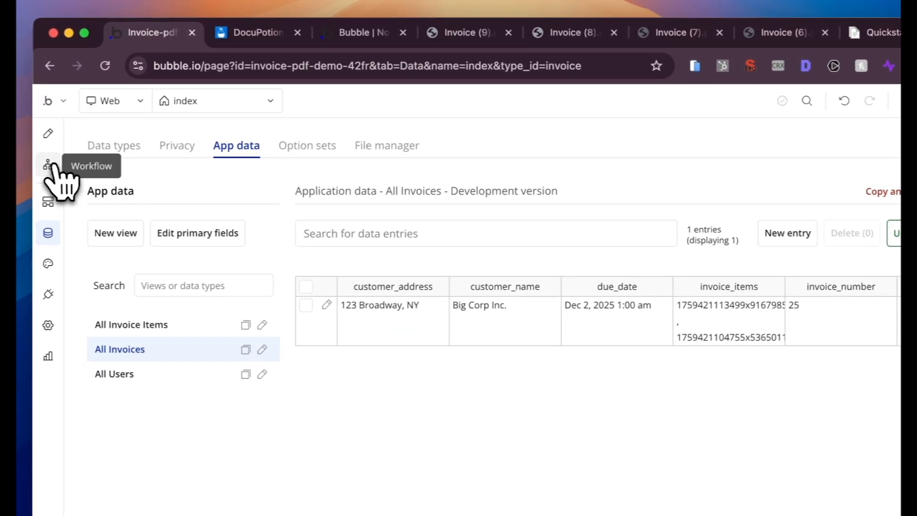
In the Create PDF from Template JSON, fill grandTotal with a search for Invoices, using the first item's Total.
click(48, 165)
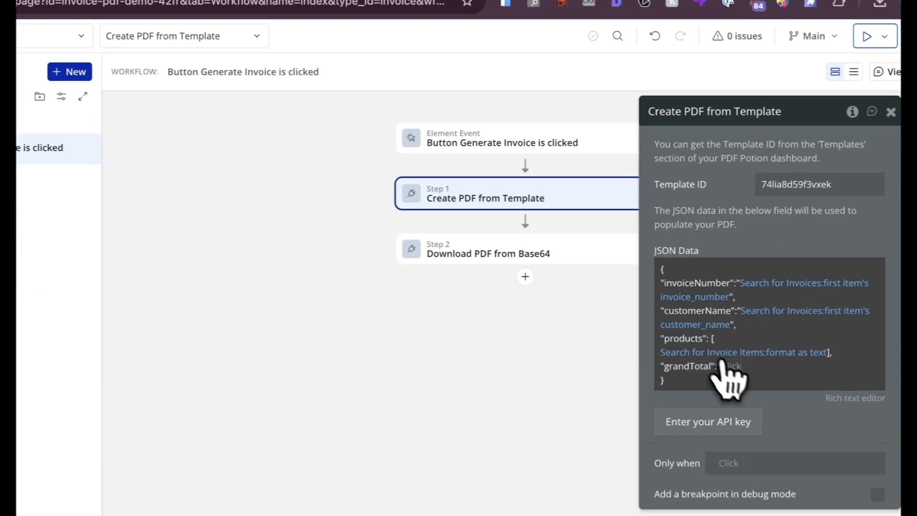
click(726, 364)
click(764, 161)
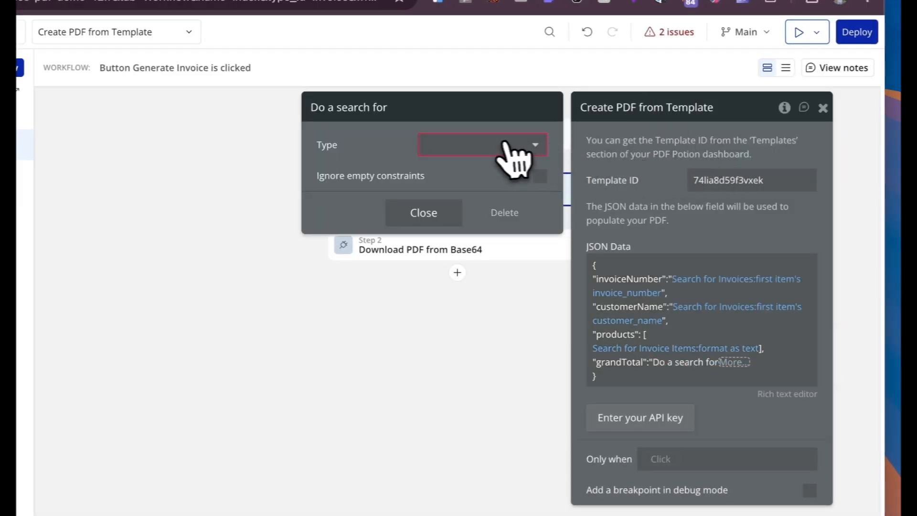
click(523, 146)
click(487, 209)
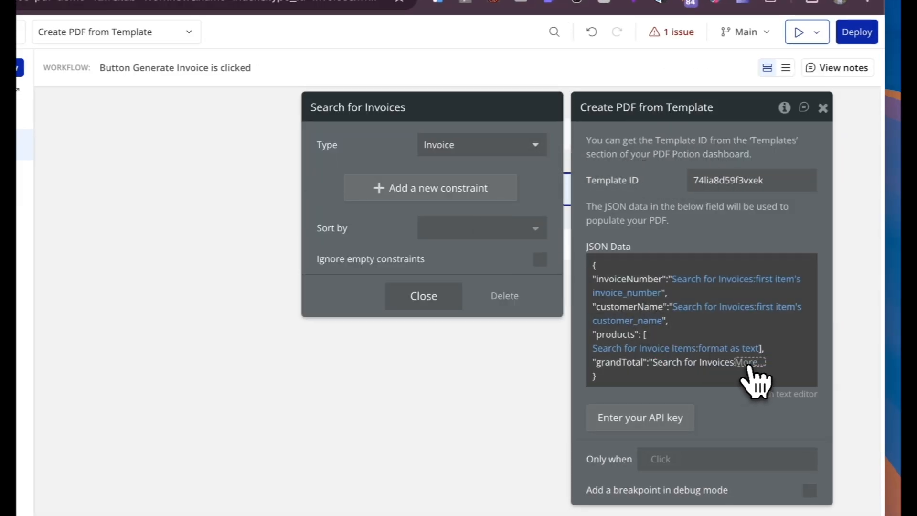
click(755, 380)
click(807, 162)
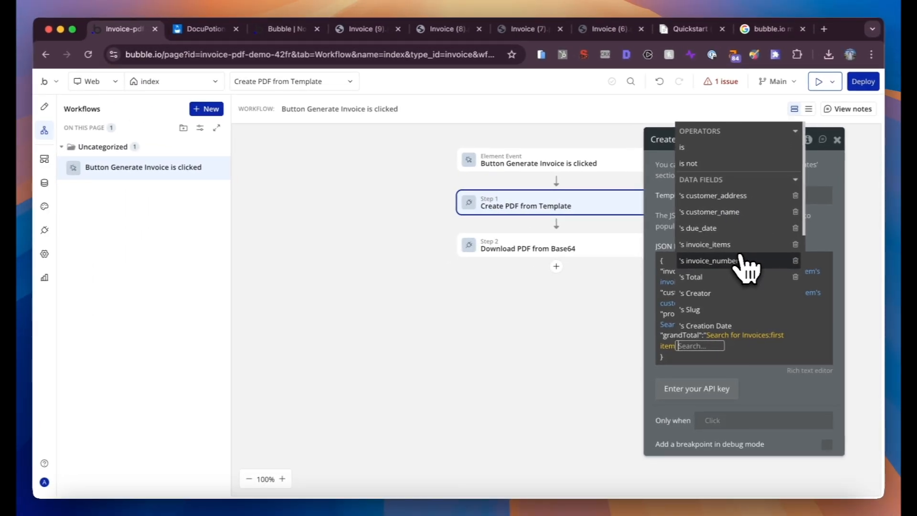
click(730, 276)
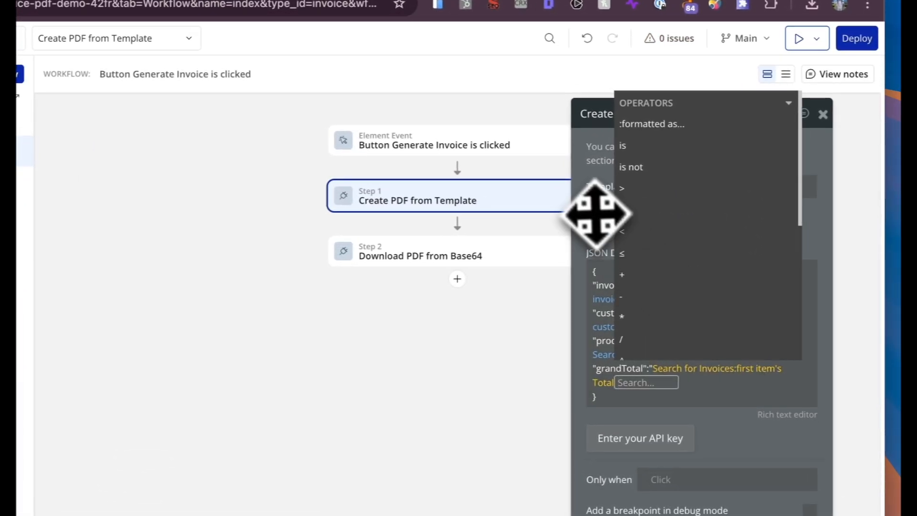
Put a $ before the dynamic grandTotal value and tidy the line breaks around it in the JSON data.
click(661, 217)
click(653, 368)
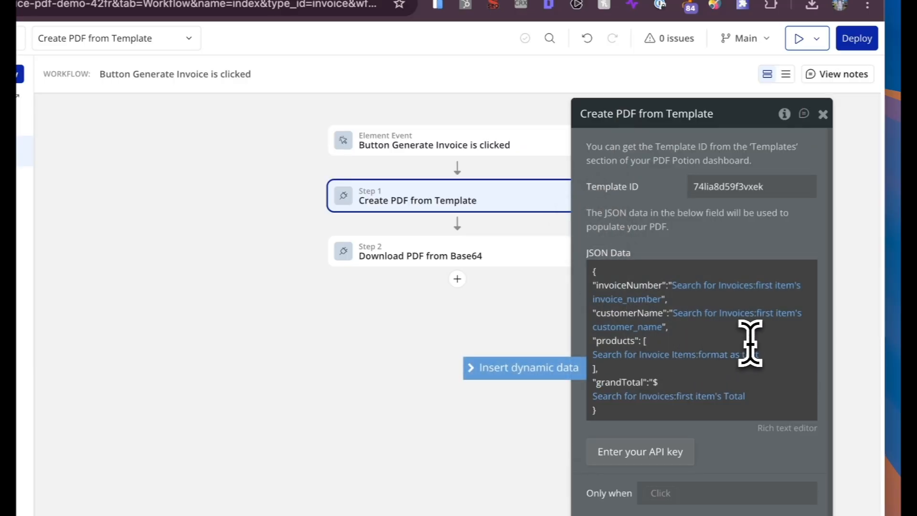
click(624, 411)
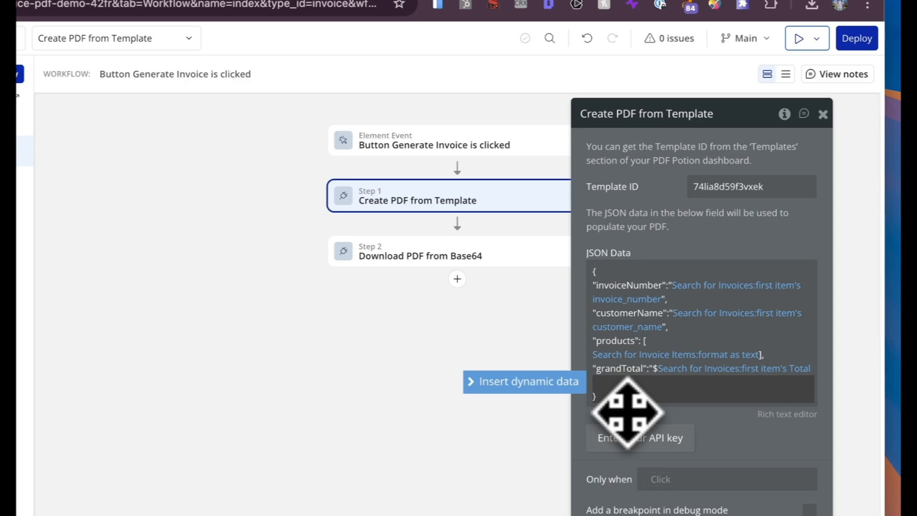
click(649, 196)
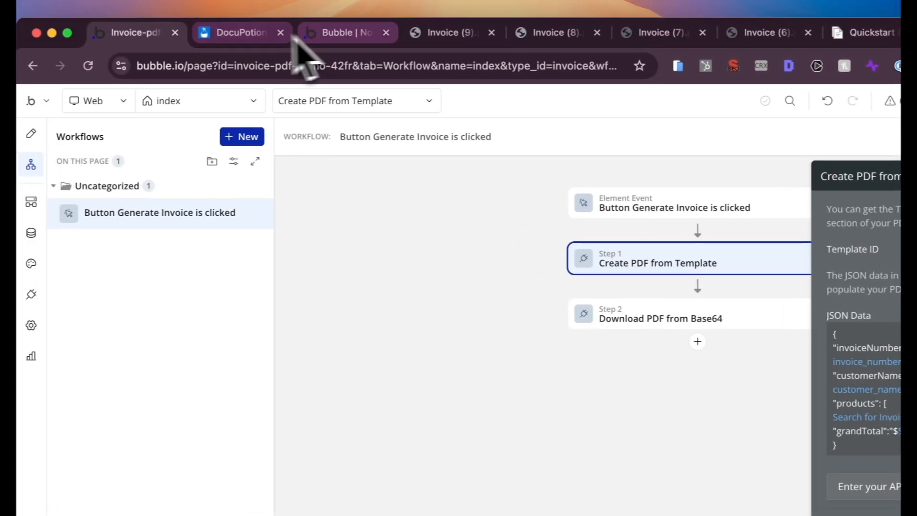
Generate the invoice from the Bubble app preview and check the product lines and total area in Invoice (10).pdf.
click(347, 32)
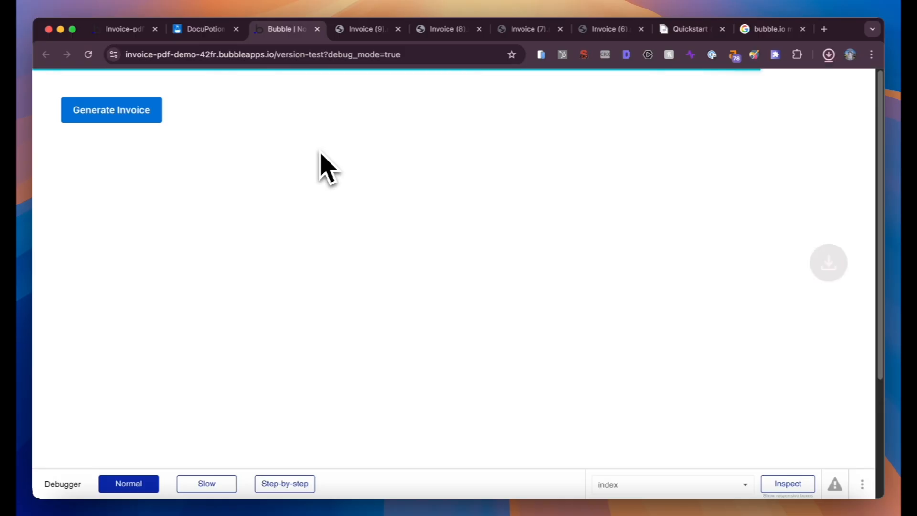
click(713, 81)
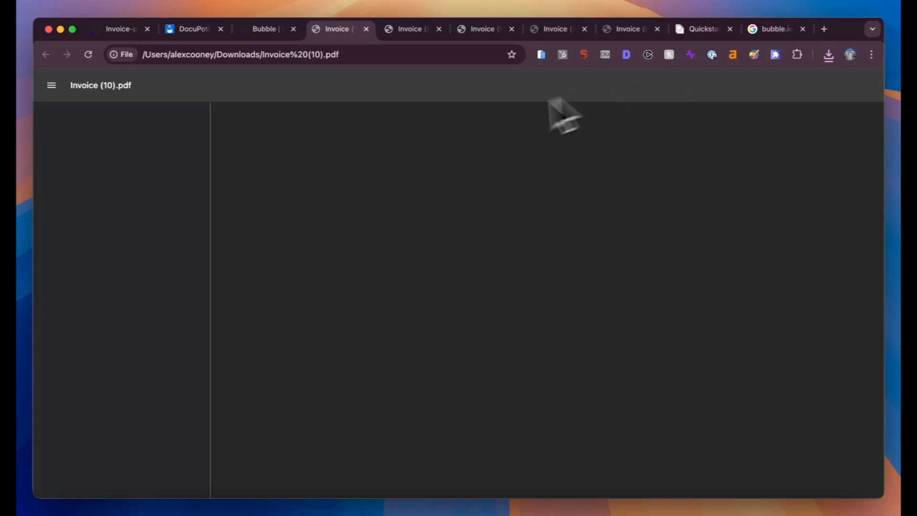
scroll(539, 285, down, 2)
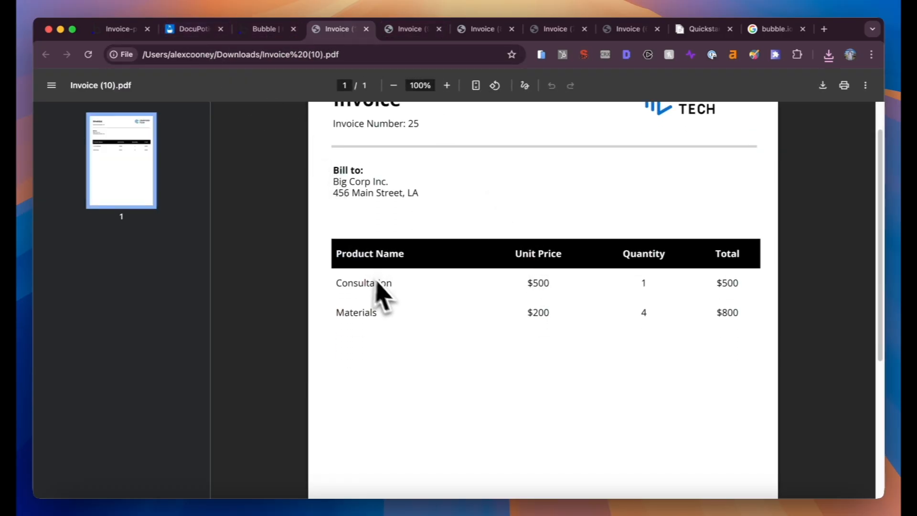
Save the Test Invoice template in DocuPotion, generate the invoice again from the Bubble app preview, and open Invoice (11).pdf.
click(205, 35)
click(261, 91)
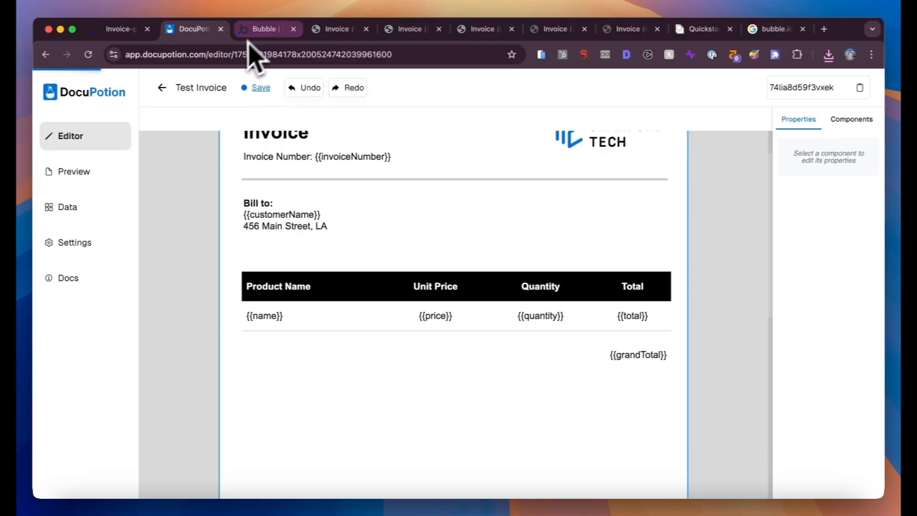
click(264, 29)
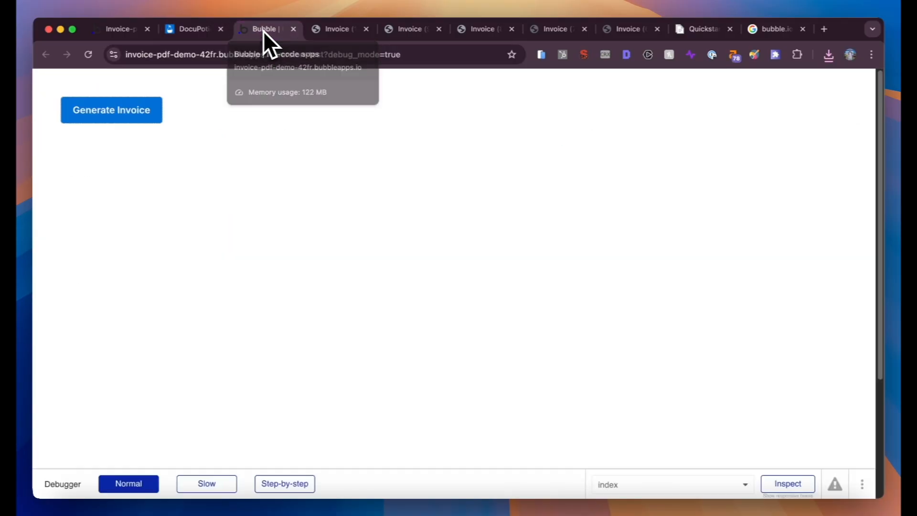
click(143, 119)
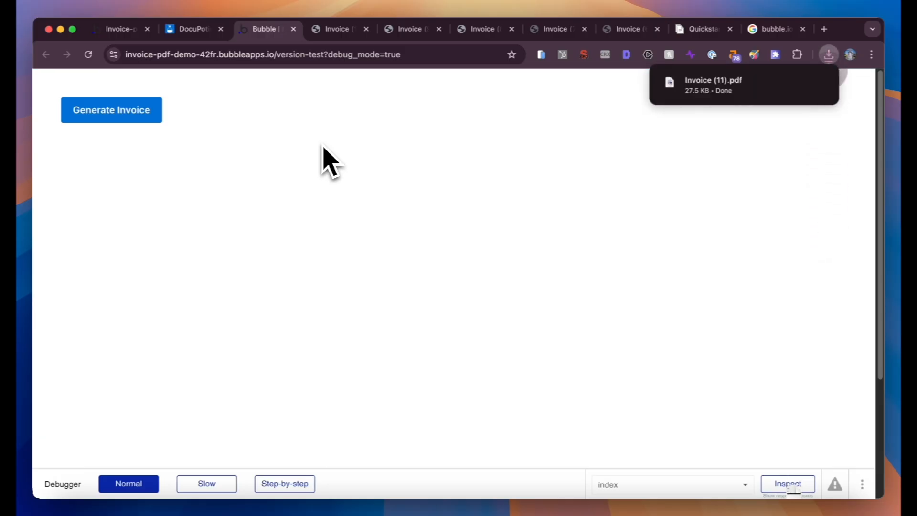
click(726, 89)
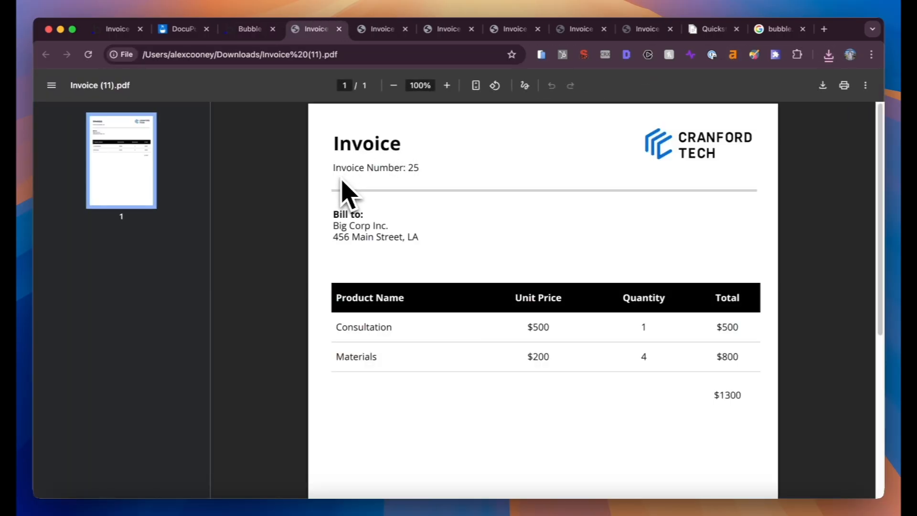